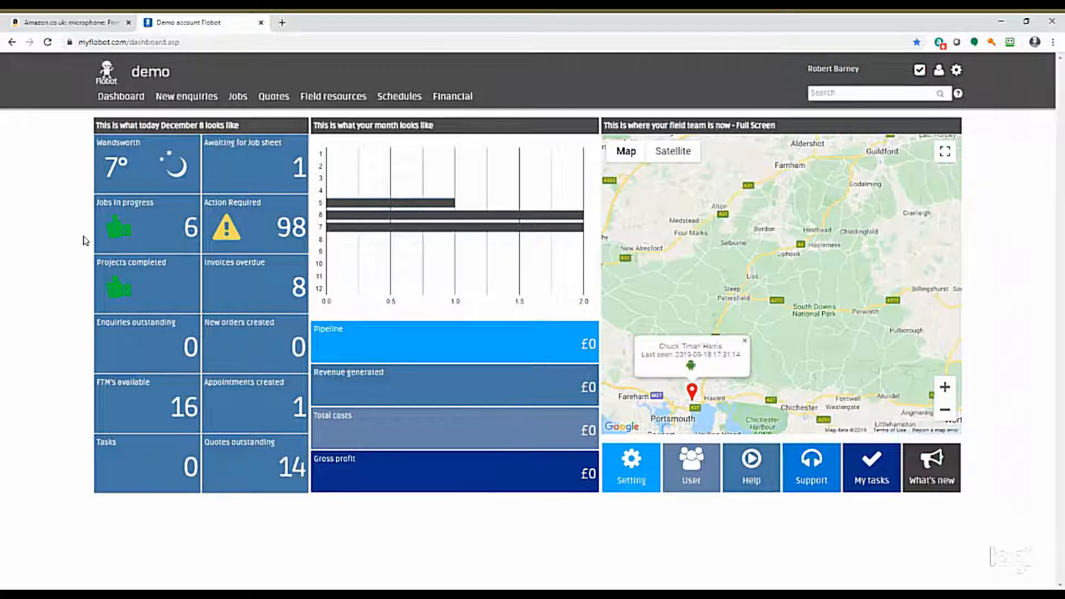
Widen the dashboard's field team map to bring more team members' locations into view.
click(945, 412)
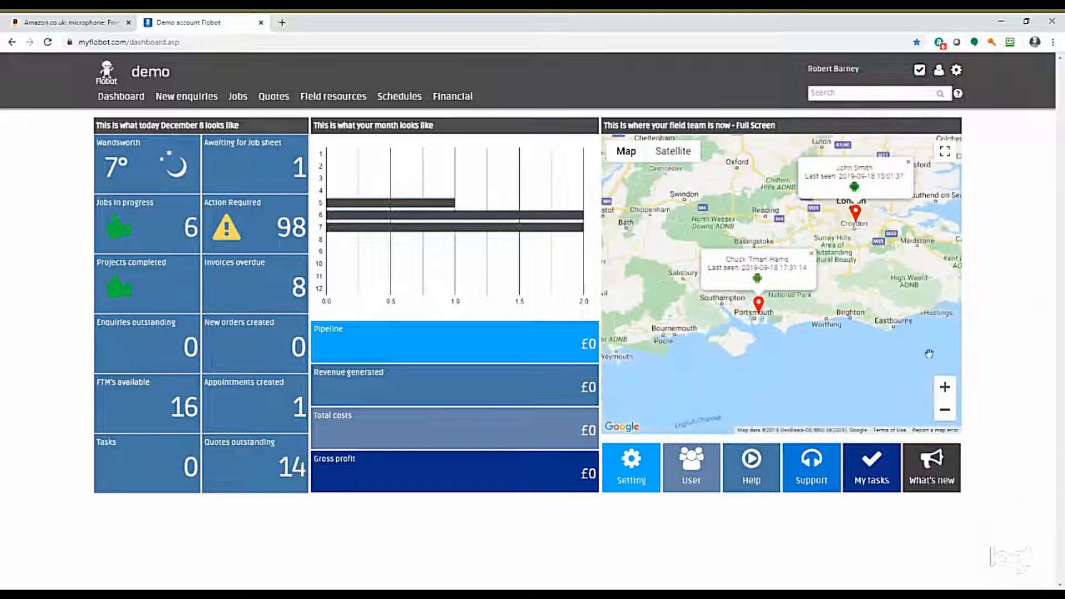
click(945, 410)
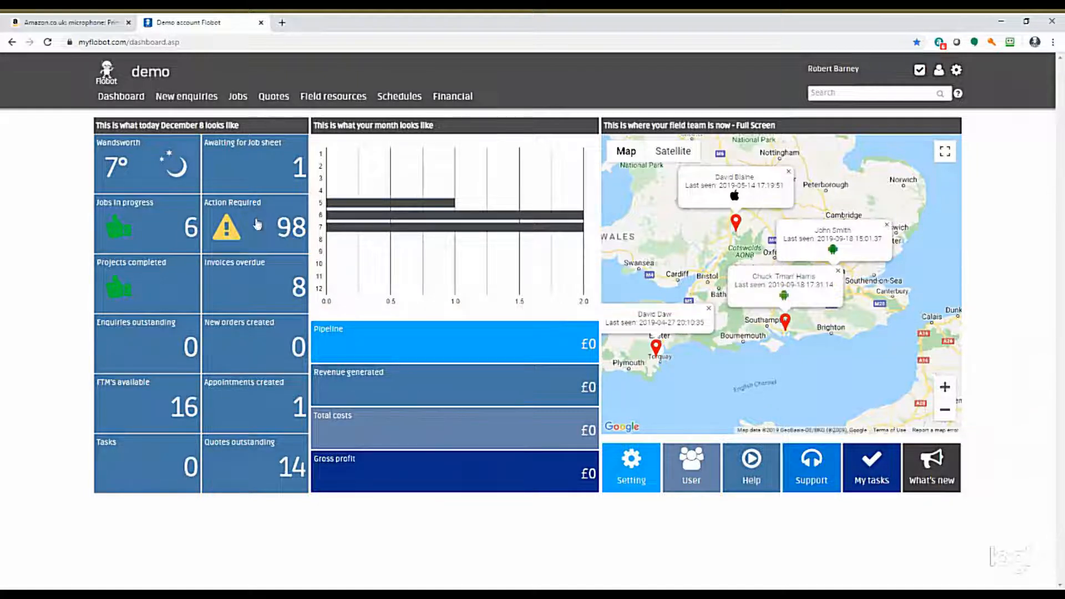
Open the form for adding a new customer enquiry and look over its fields.
mouse_move(195, 105)
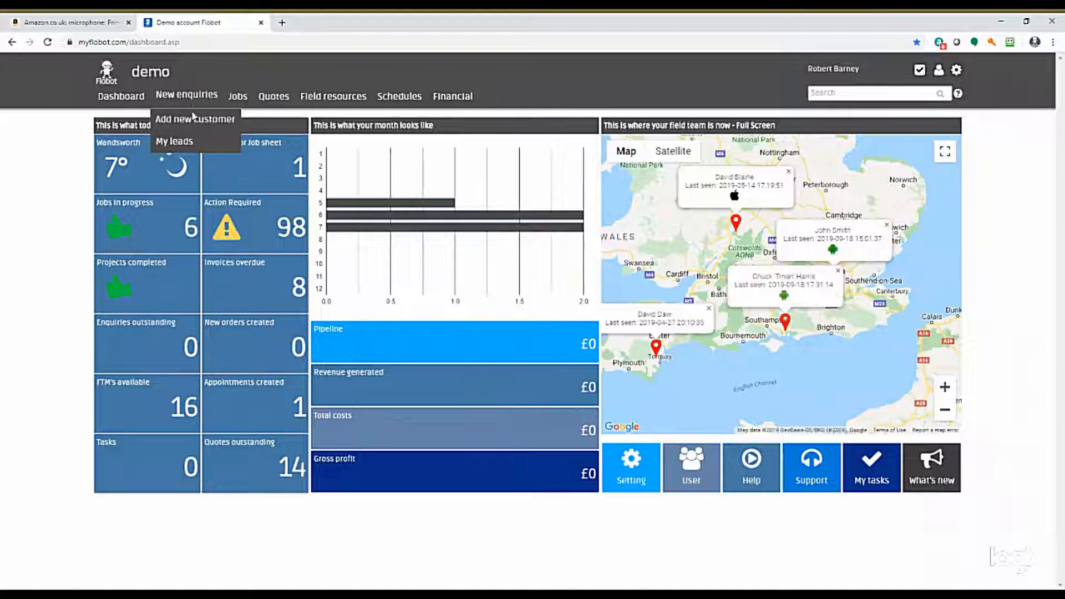
click(194, 119)
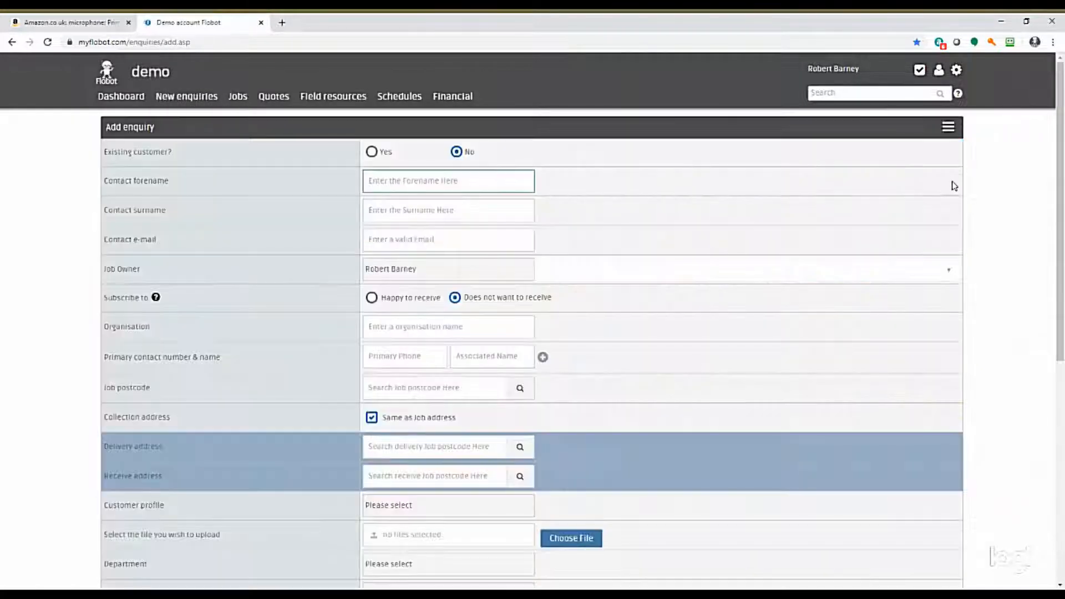
click(797, 199)
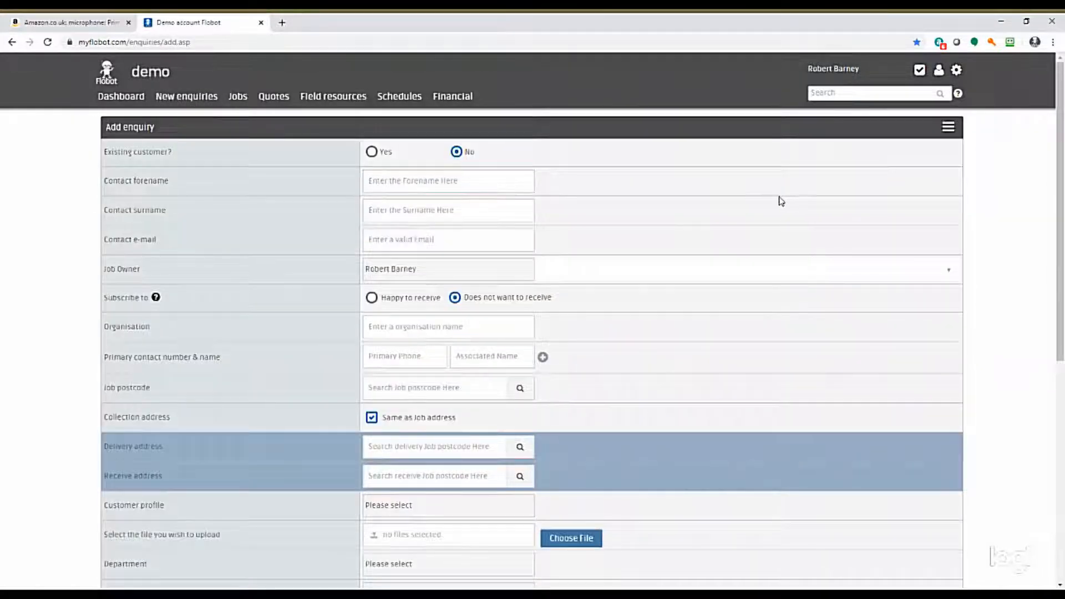
scroll(666, 186, down, 1)
click(501, 154)
scroll(466, 166, up, 1)
Enter the contact's forename, surname, e-mail address and primary phone number in the enquiry.
click(460, 178)
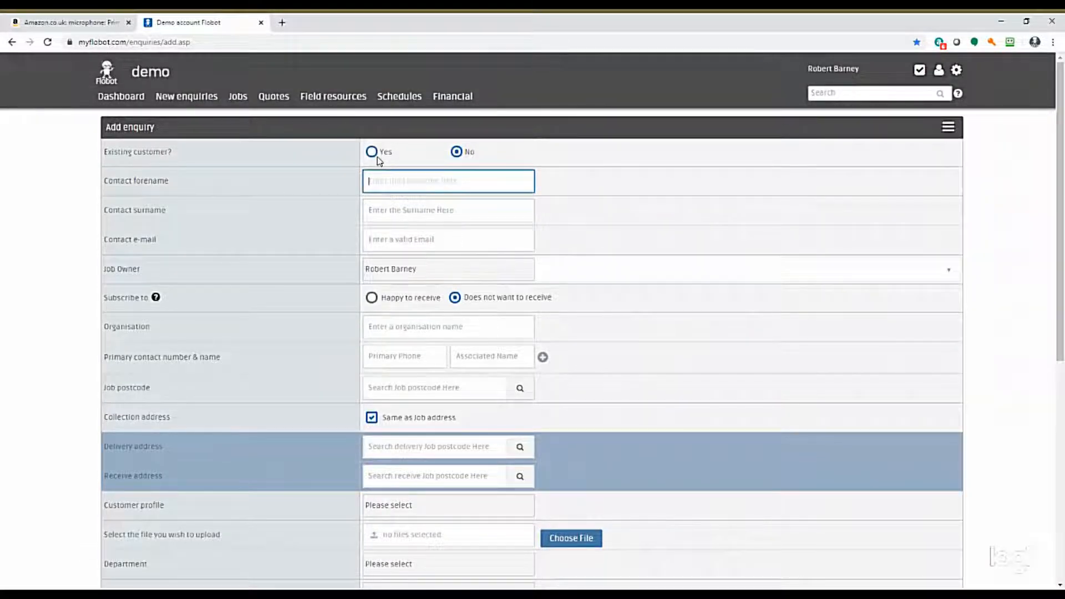
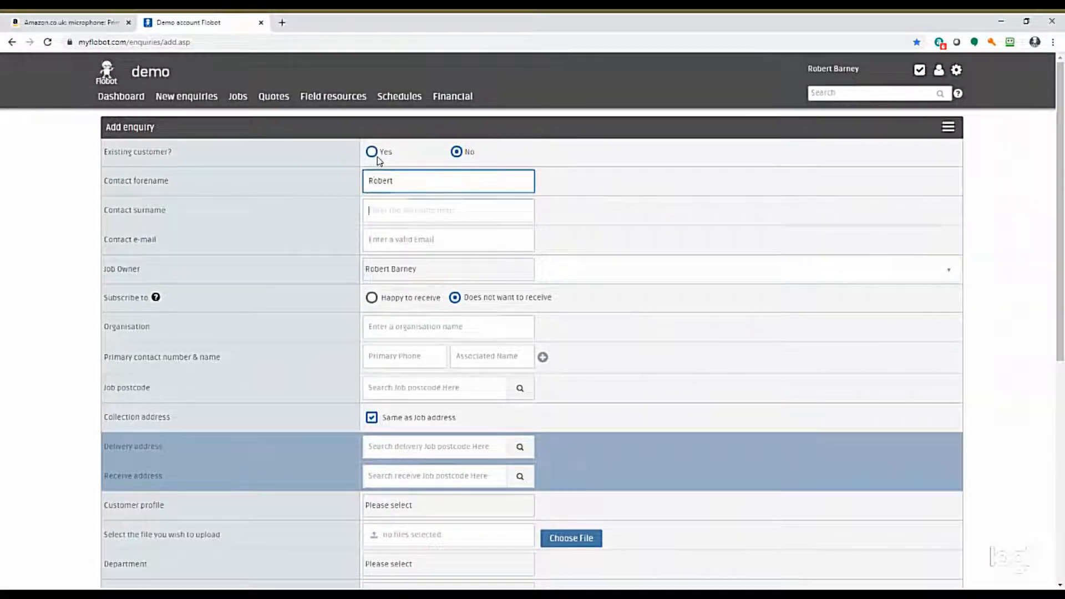
key(Tab)
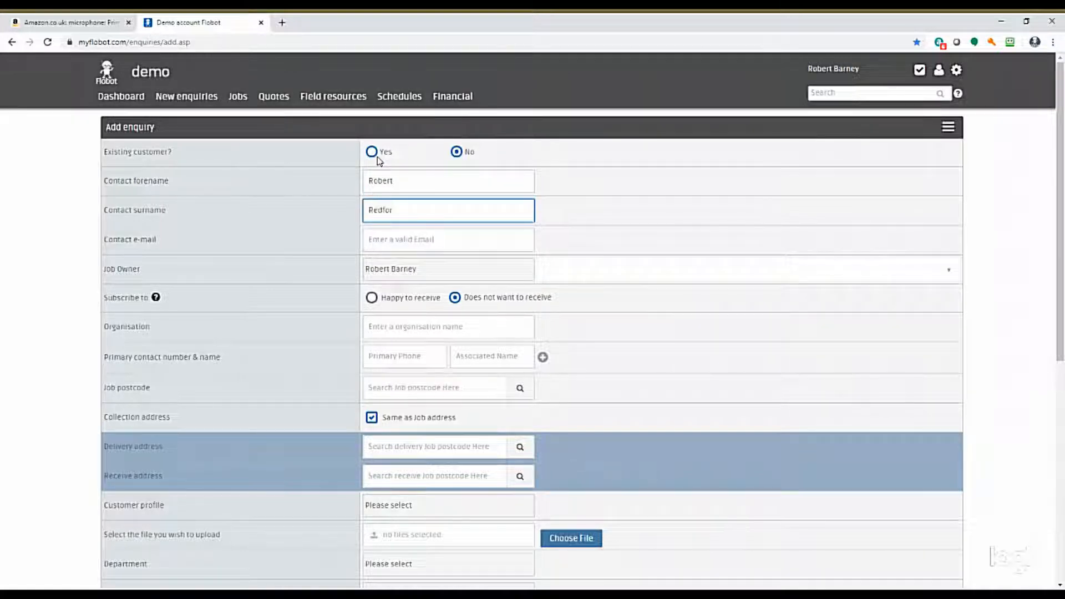
click(370, 234)
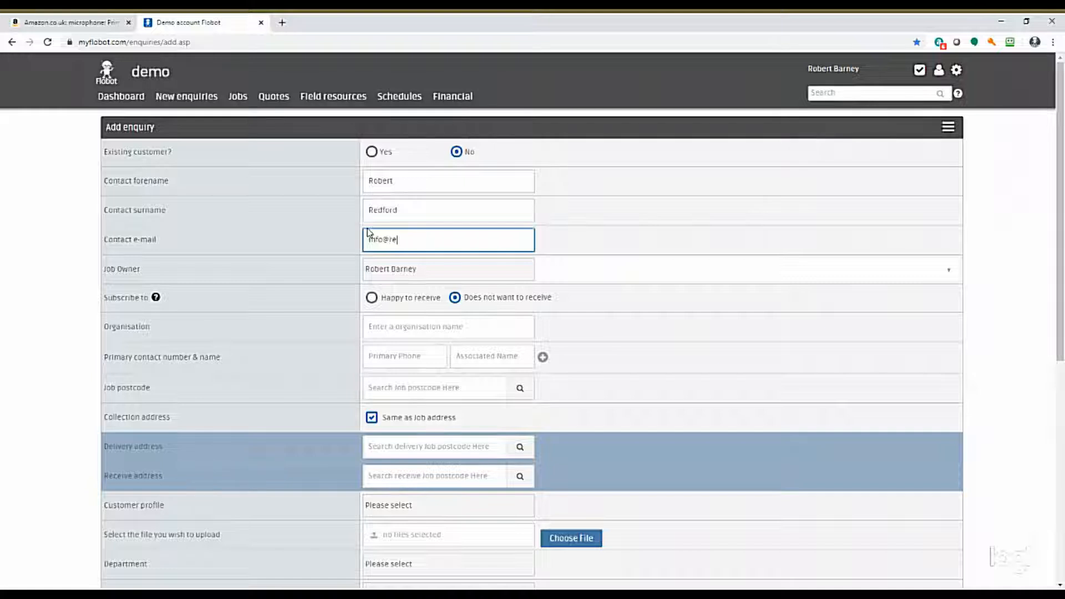
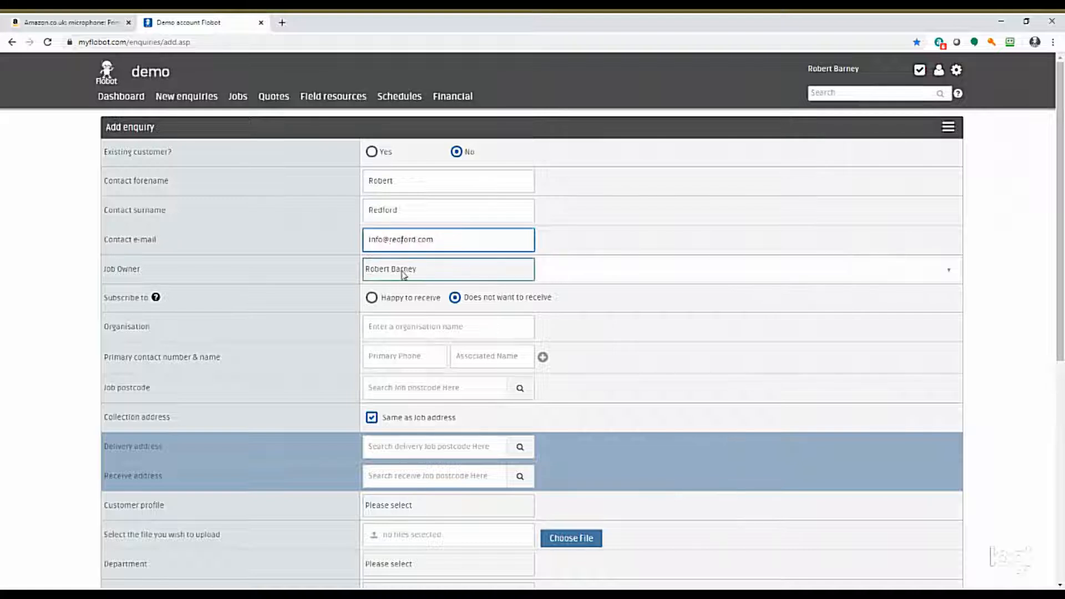
click(395, 355)
text(656565)
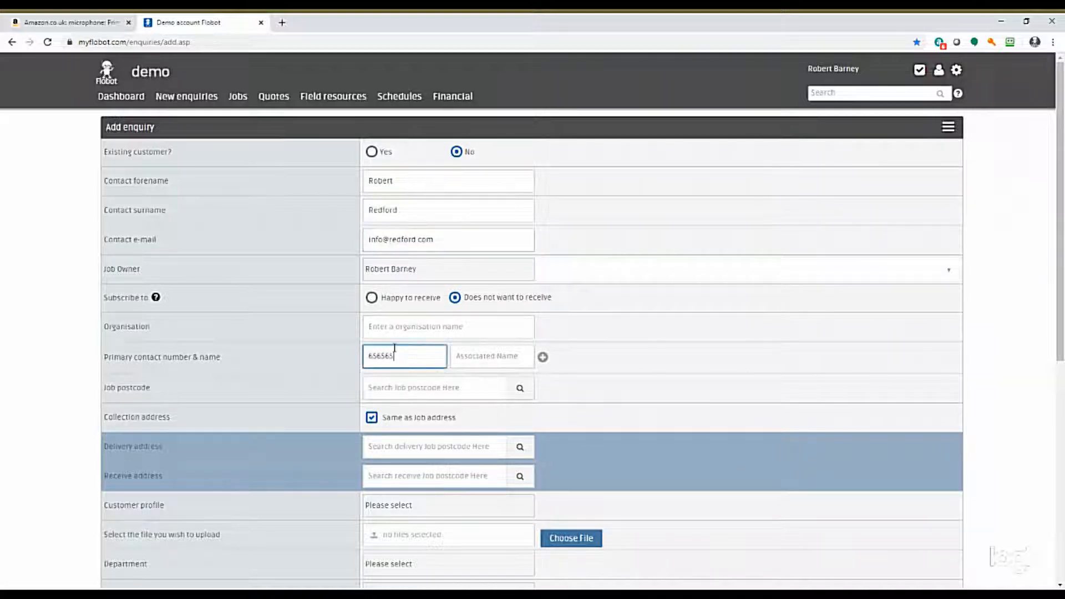
Look up the customer's job postcode and select the matching job address from the results.
click(434, 389)
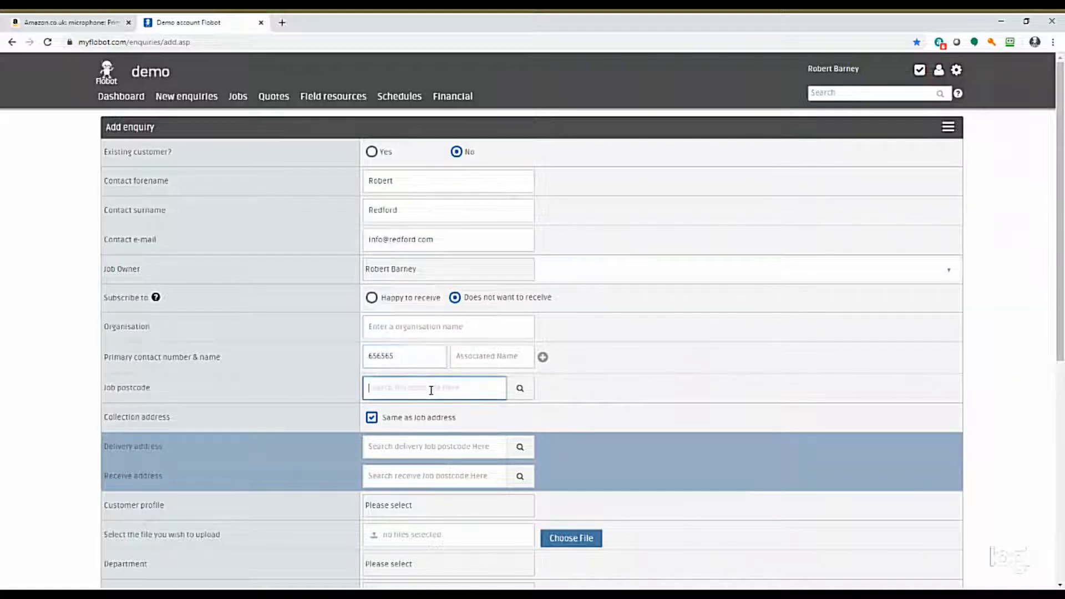
text(Sw12 0fa)
click(521, 390)
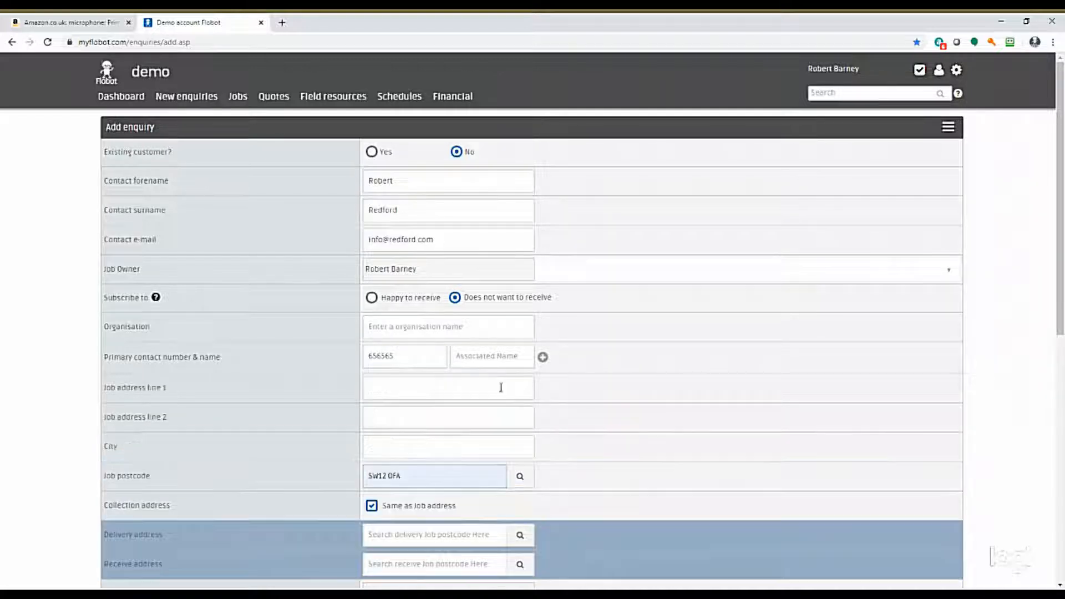
click(428, 387)
click(434, 437)
Set the customer profile to Homeowner and the department to Cleaning.
scroll(607, 447, down, 1)
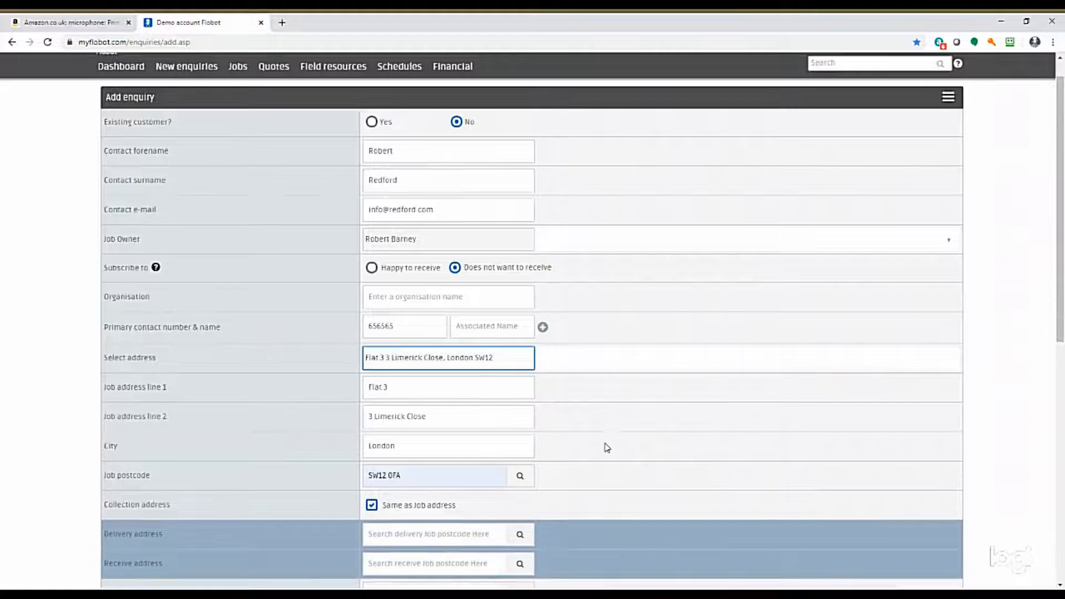
scroll(607, 447, down, 4)
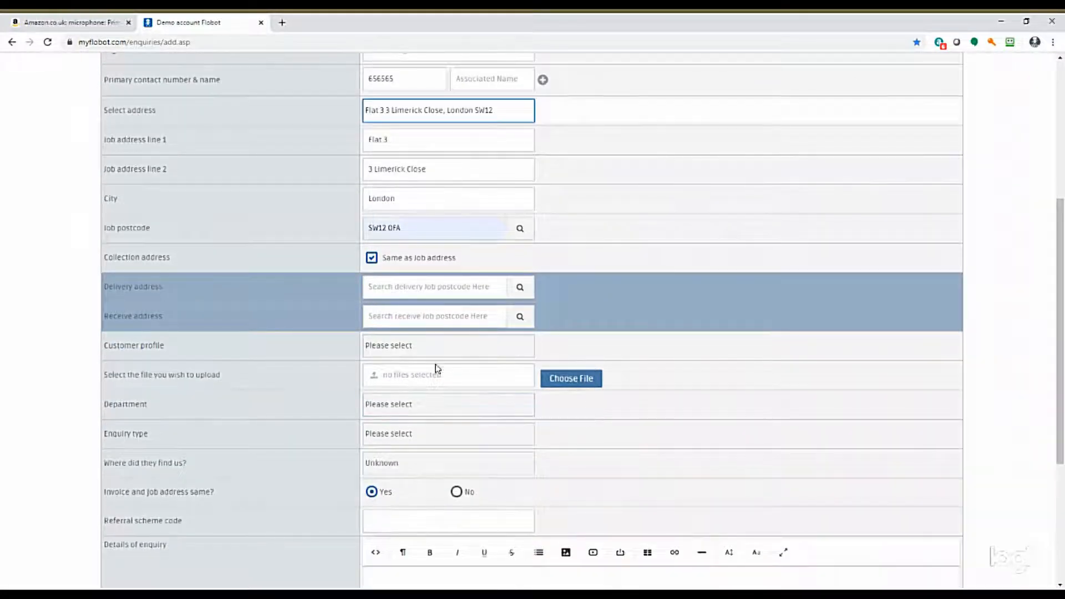
click(421, 350)
click(421, 376)
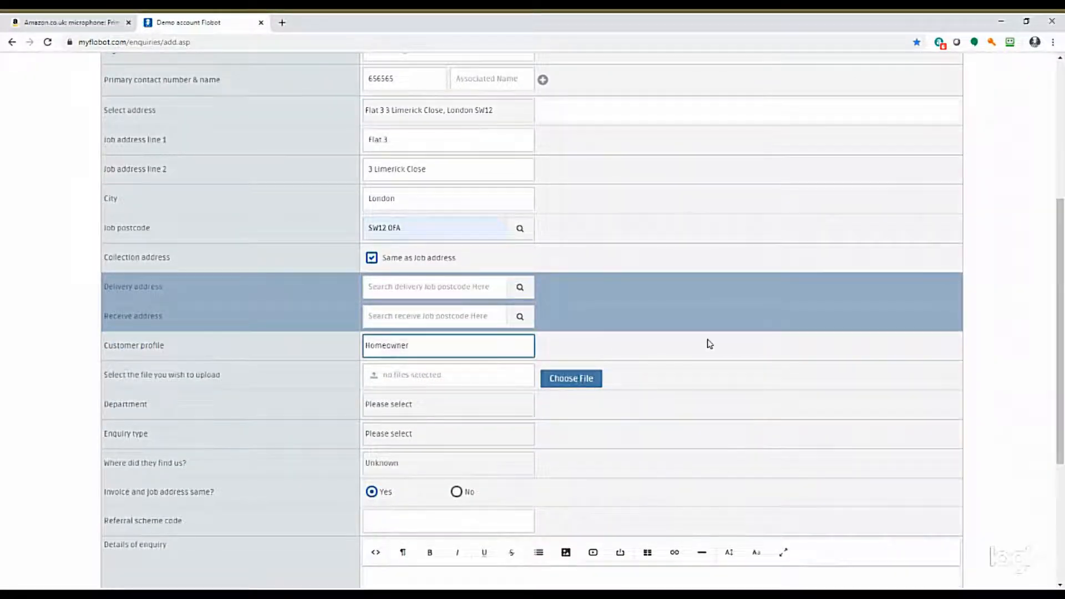
scroll(704, 342, down, 3)
click(420, 244)
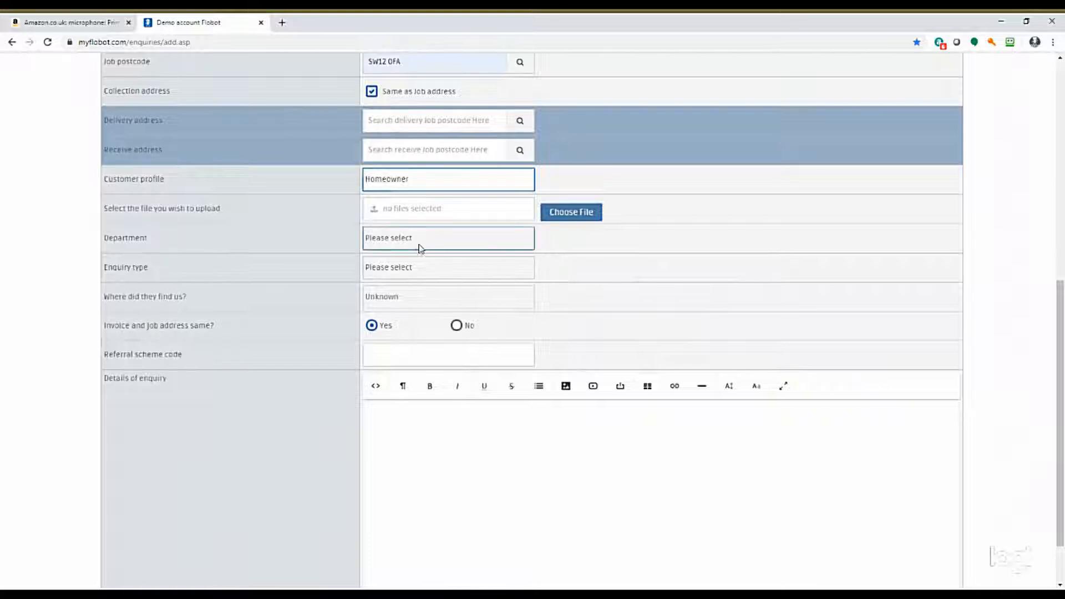
click(411, 281)
Set the enquiry type to Tenancy Clean and record Google Adwords as where the customer found the company.
click(411, 273)
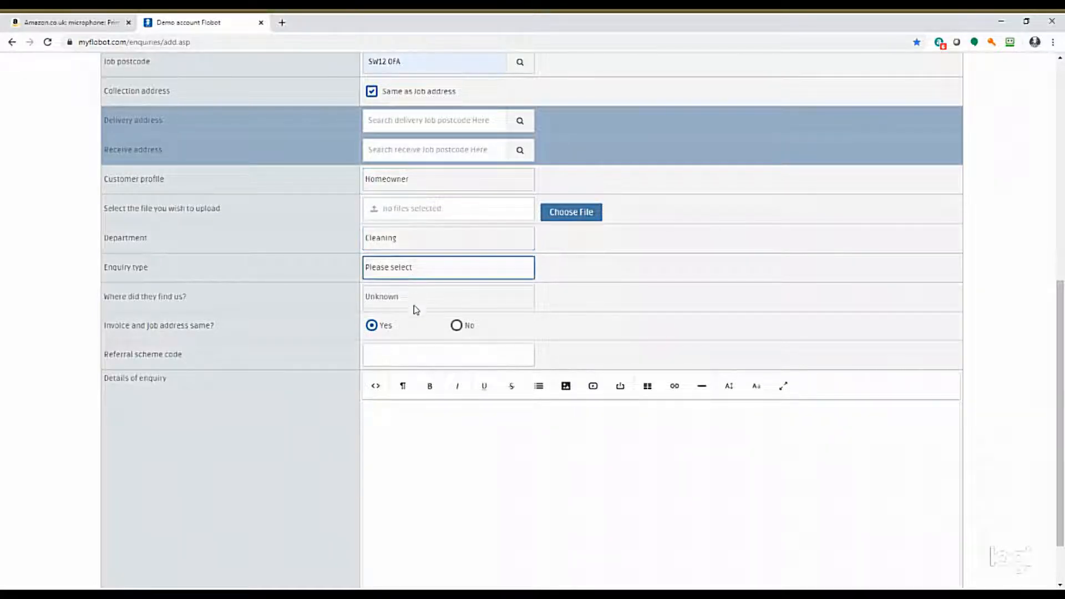
click(417, 333)
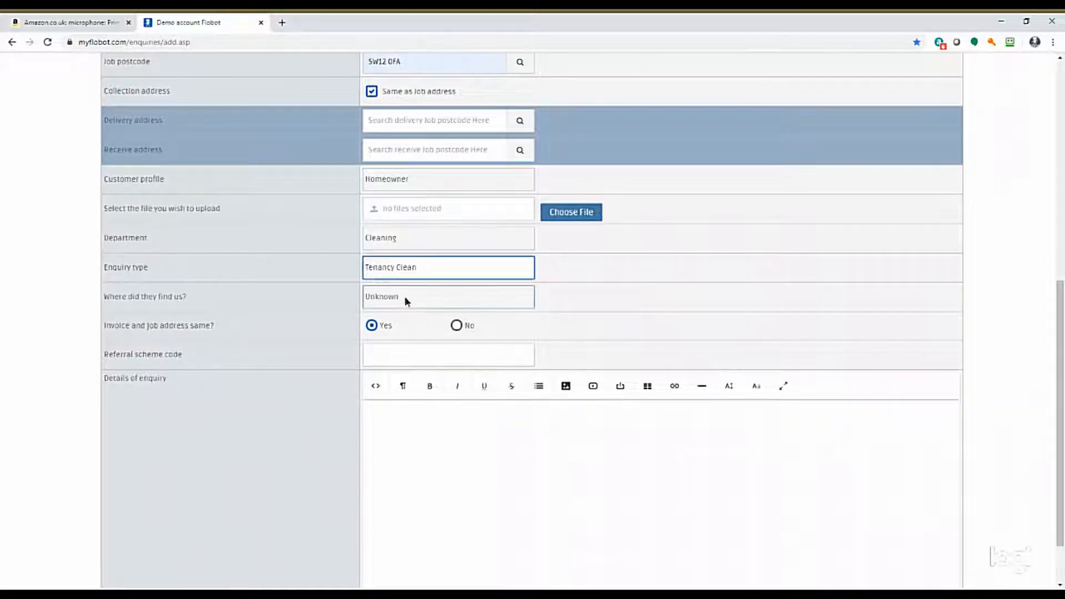
click(405, 296)
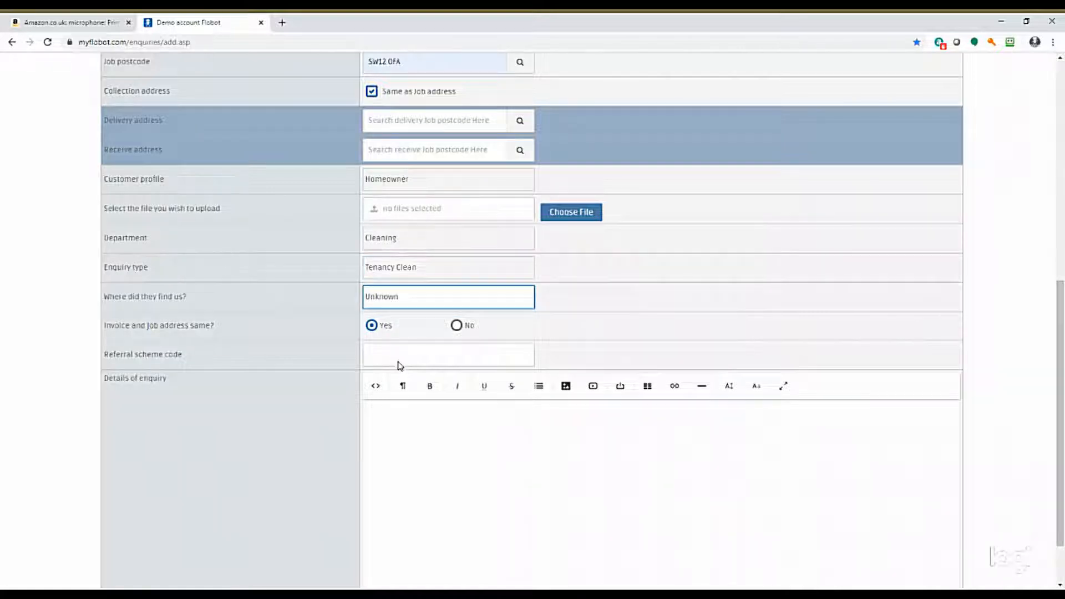
click(400, 365)
click(397, 330)
Enter "needs a 4 bedroom house cleaned in Balham" as the enquiry details and submit the enquiry.
click(411, 416)
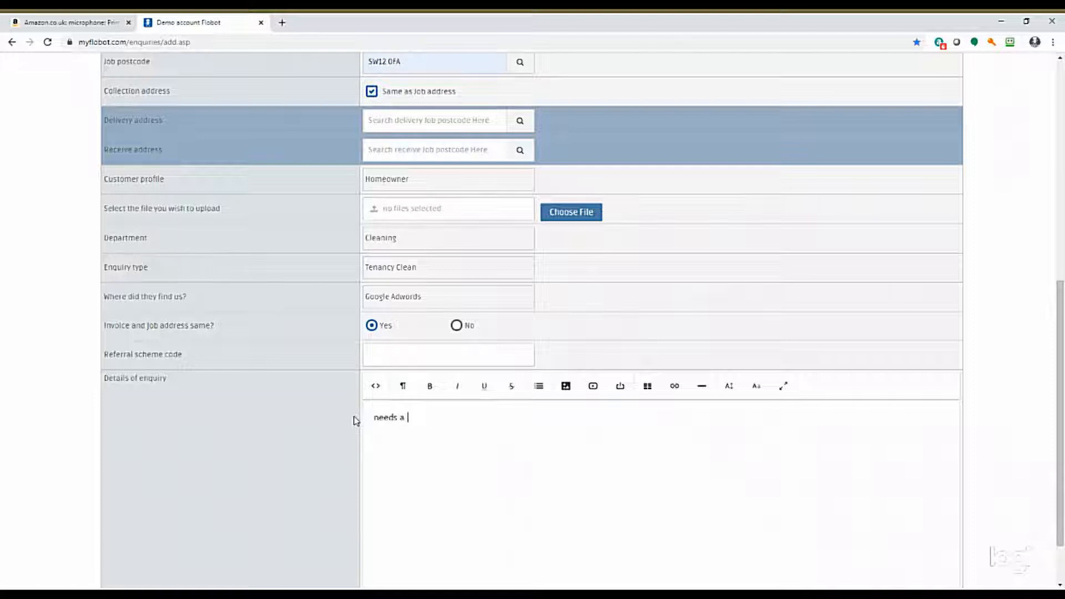
text(needs a 4 bedroom house cleaned)
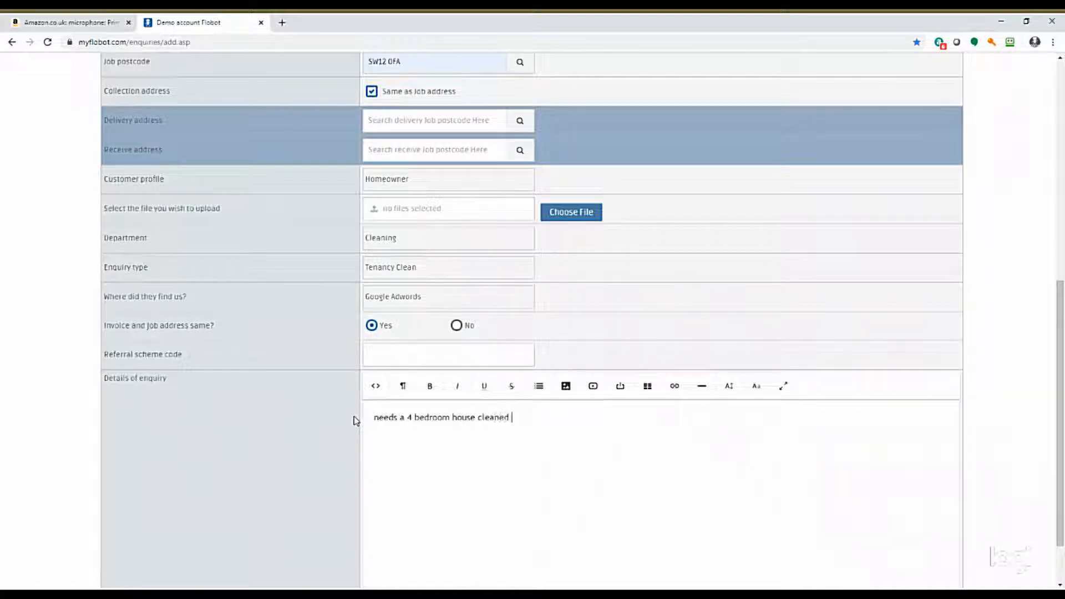
text( in Balham sw12 london)
scroll(813, 519, down, 1)
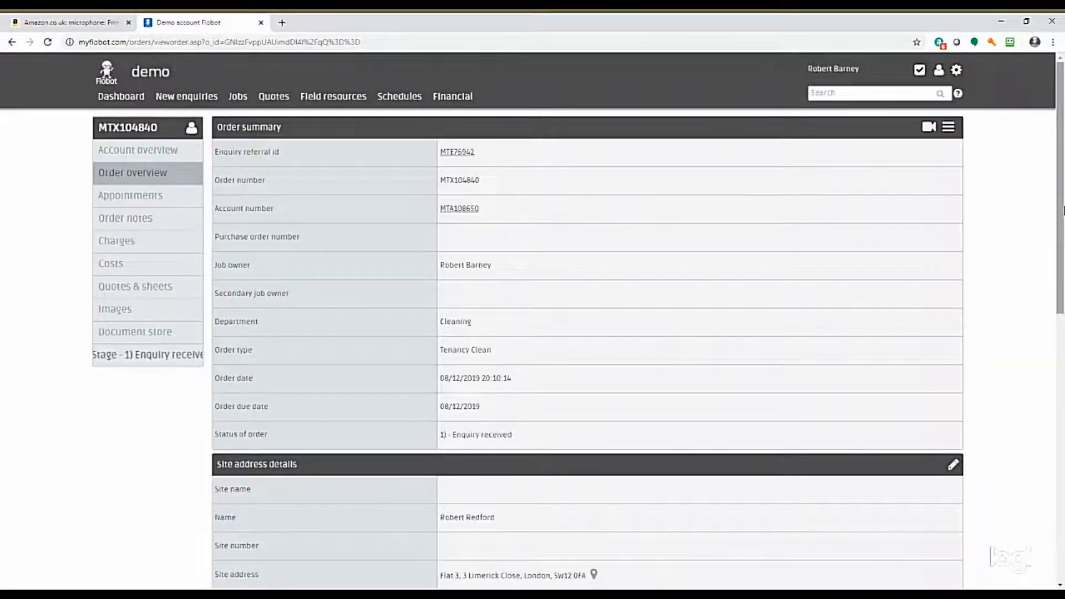
Review the new order's summary and site address details.
scroll(1015, 193, down, 4)
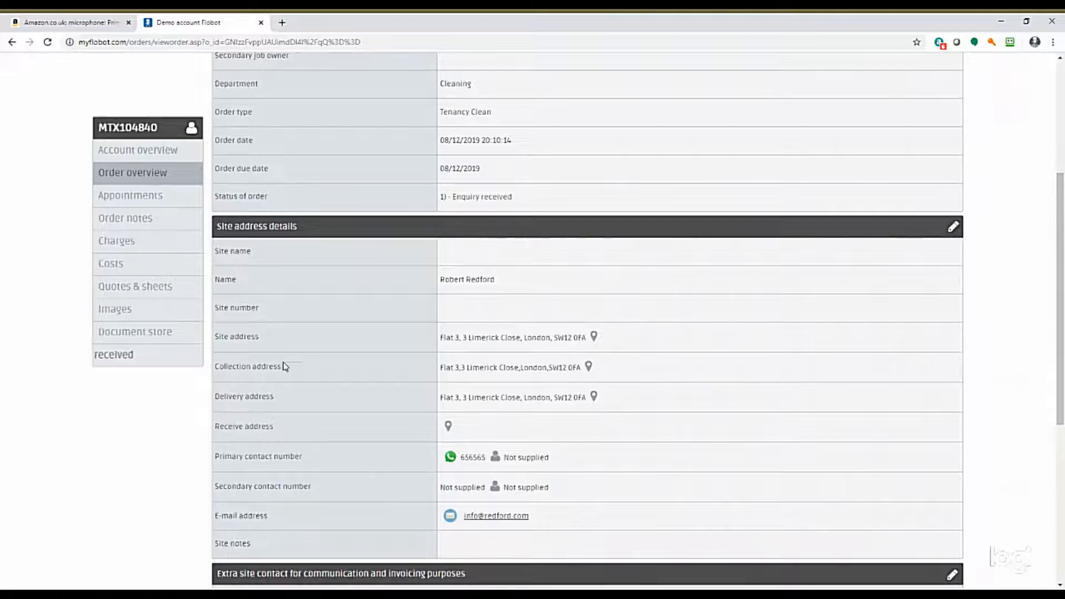
click(594, 338)
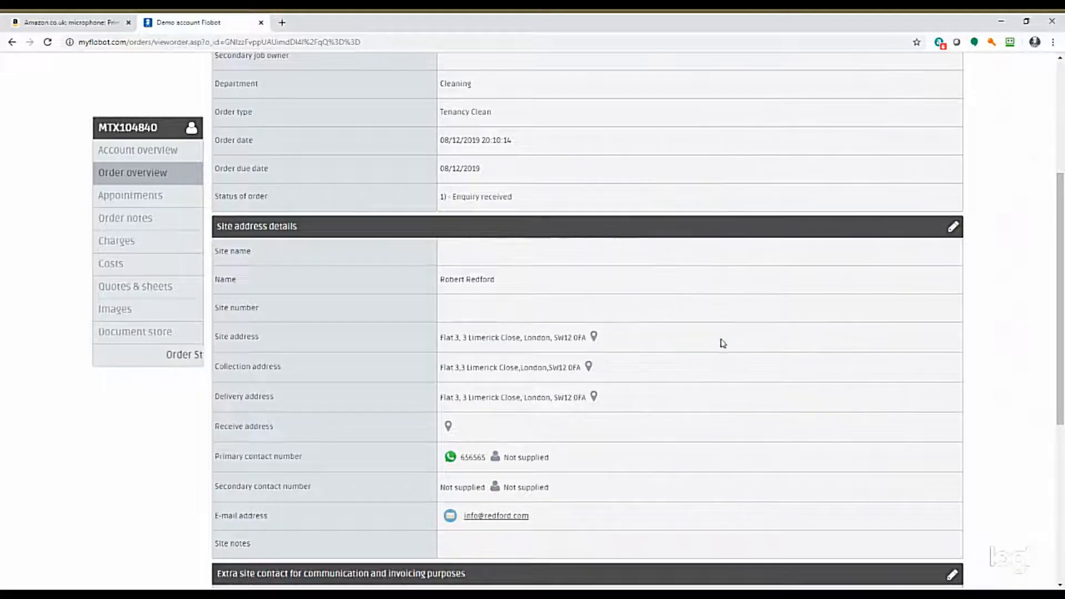
scroll(816, 344, up, 4)
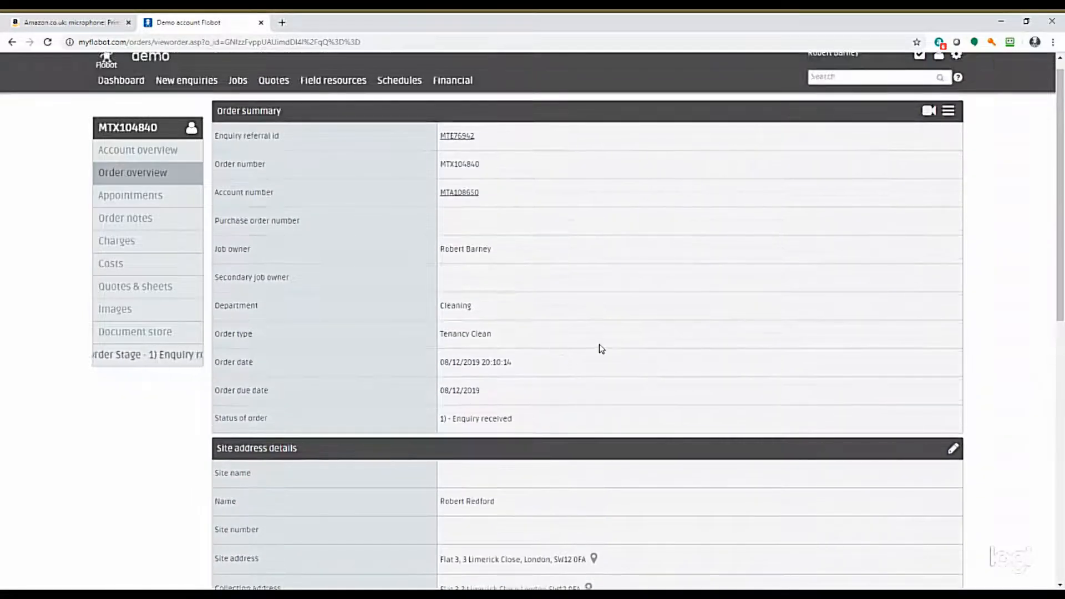
scroll(599, 353, down, 5)
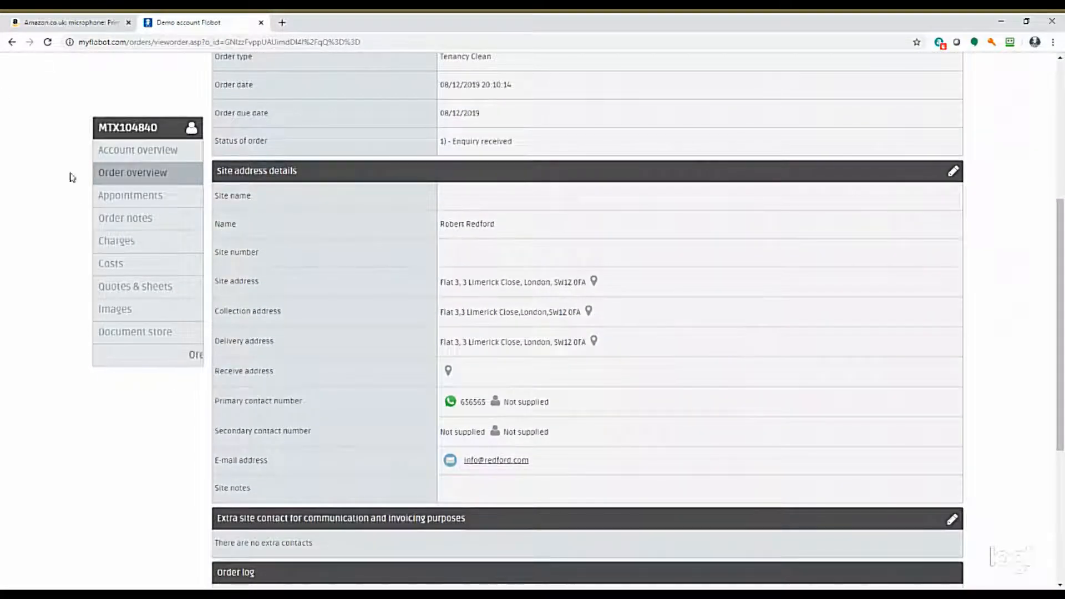
Start adding an appointment to the order and show the Engineer and Estimator's schedule in the calendar.
click(114, 201)
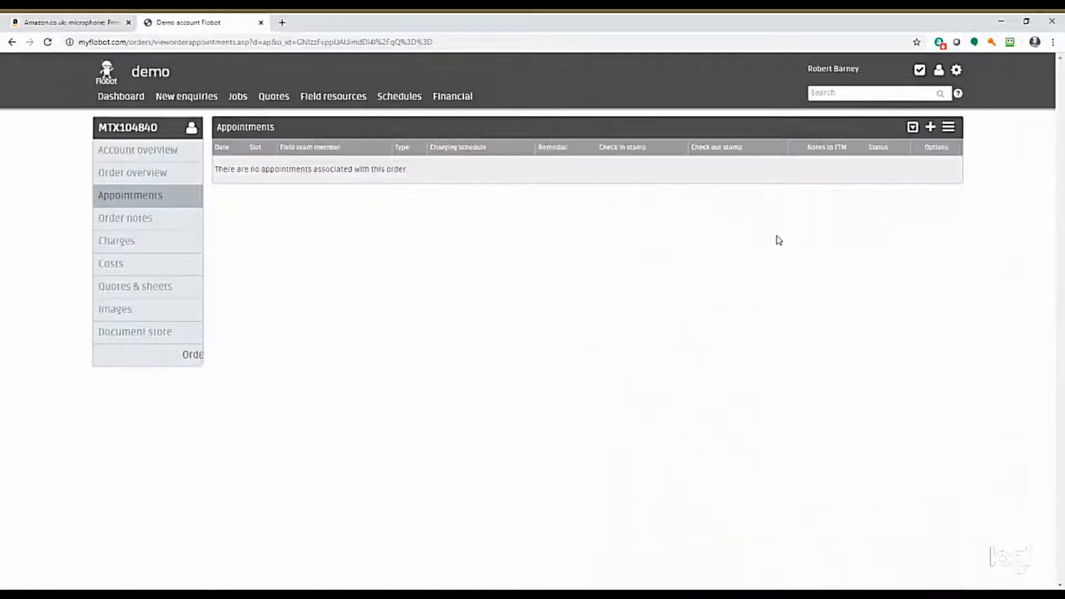
click(931, 127)
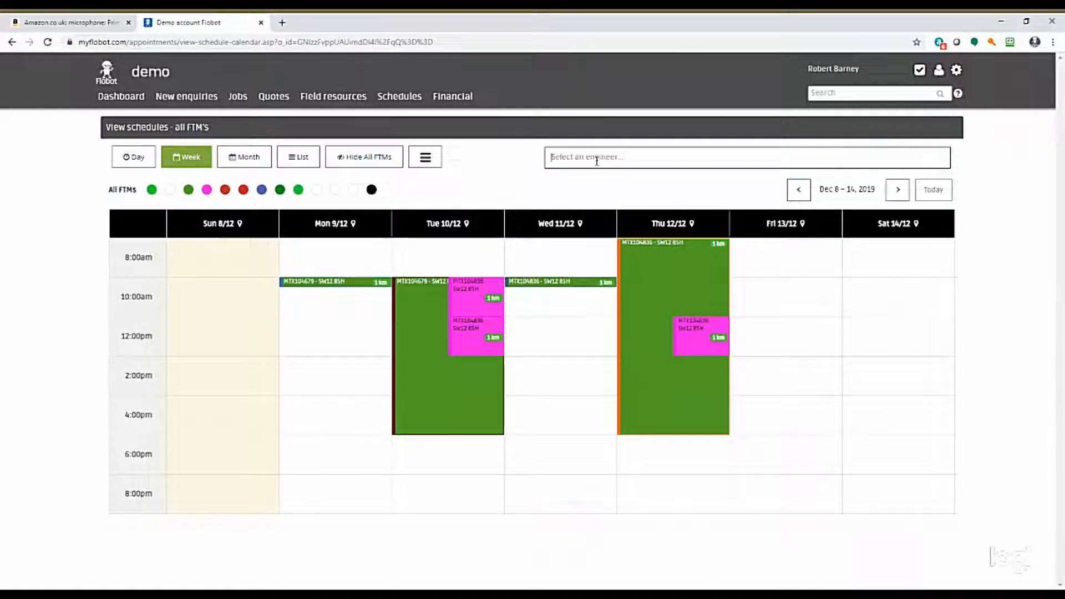
click(599, 158)
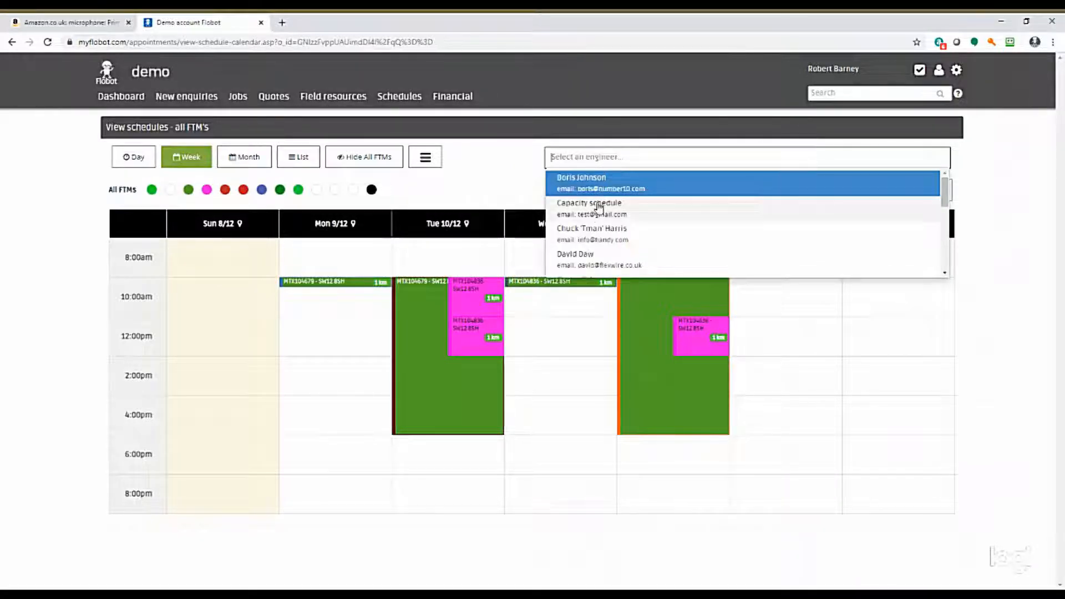
click(591, 234)
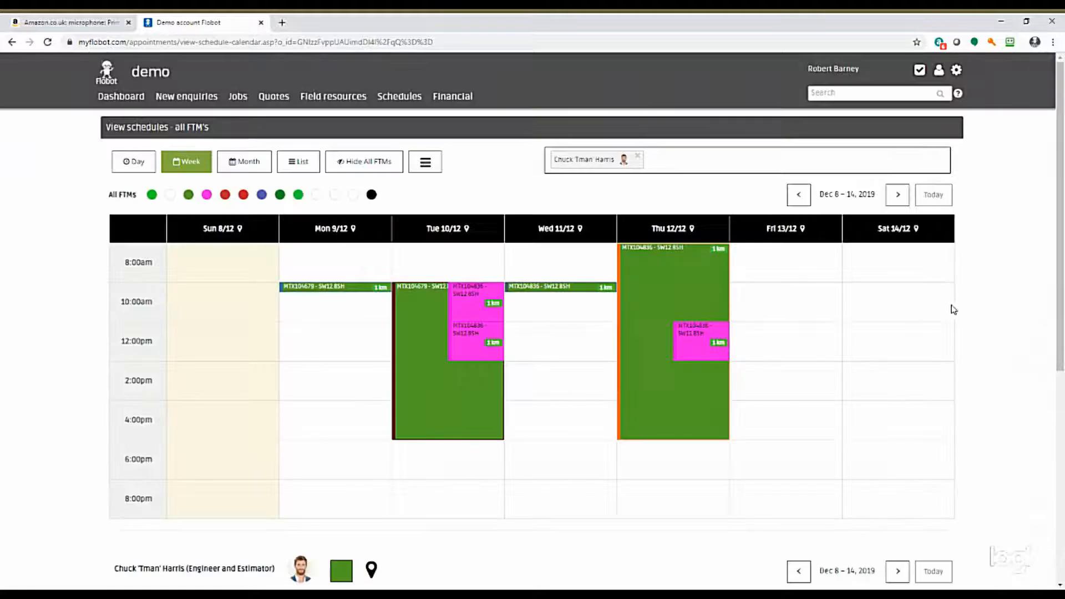
Create a new appointment at 10:00 on Friday 13/12 in the engineer's own calendar, with the type Quote or estimate.
scroll(951, 309, down, 6)
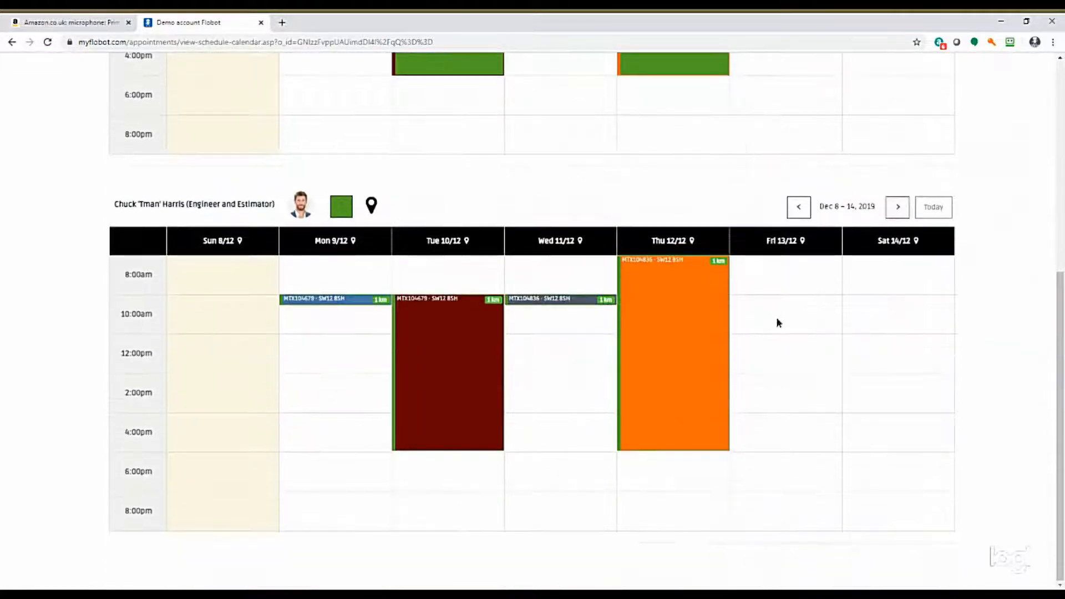
click(777, 323)
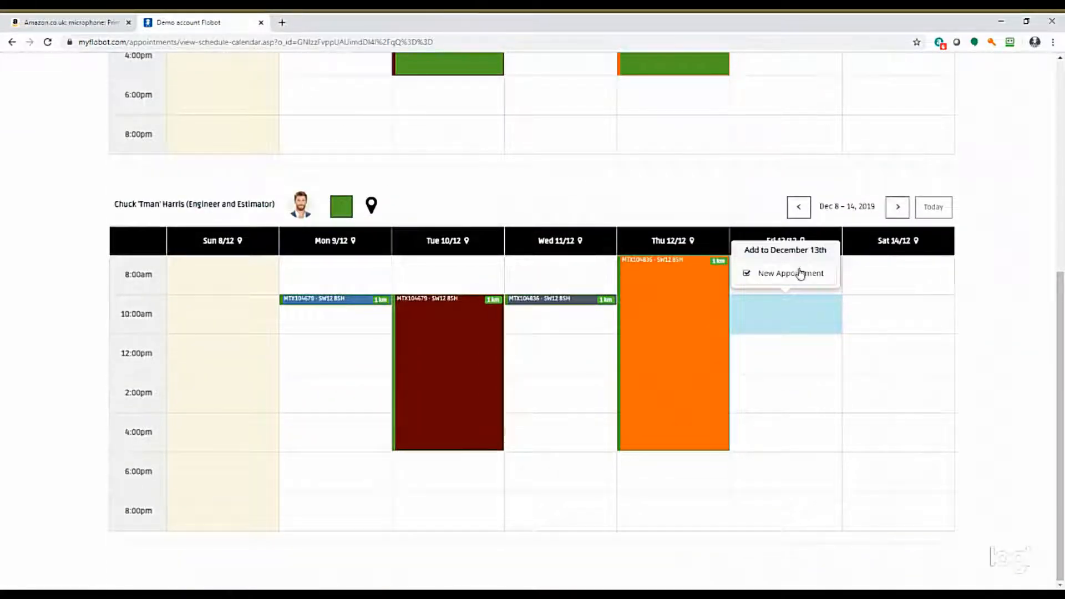
click(784, 279)
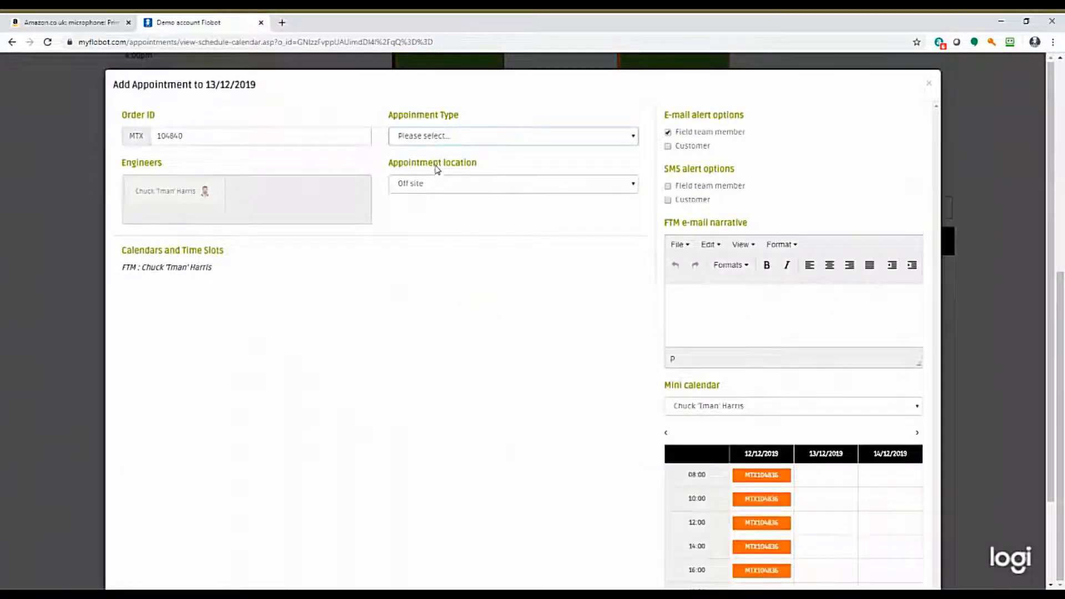
click(437, 165)
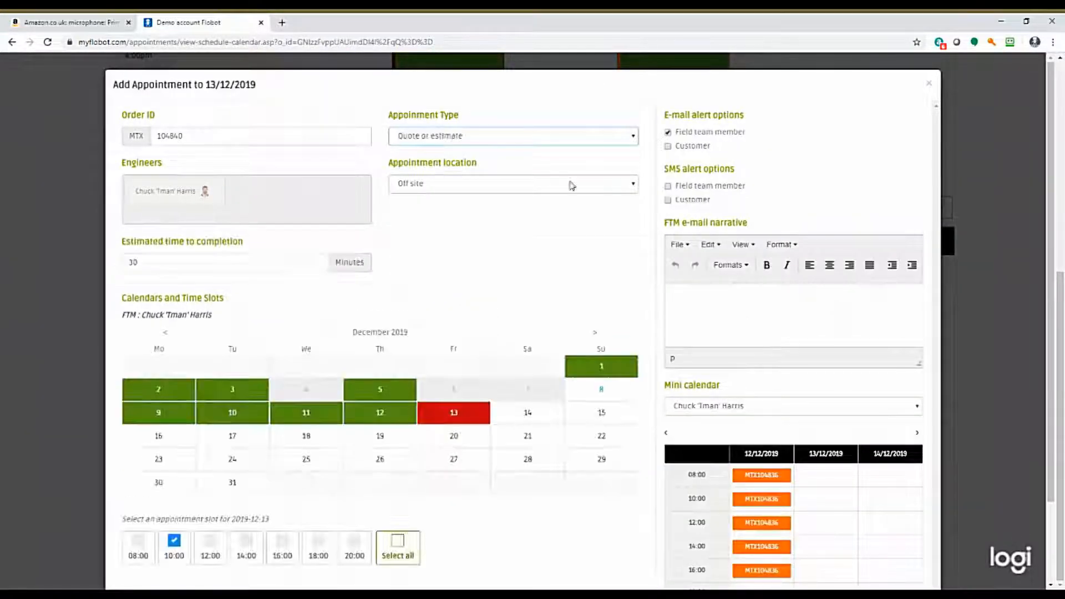
Turn off the field team member's e-mail alert, enable customer e-mail and SMS alerts, and save the appointment.
click(668, 133)
click(668, 146)
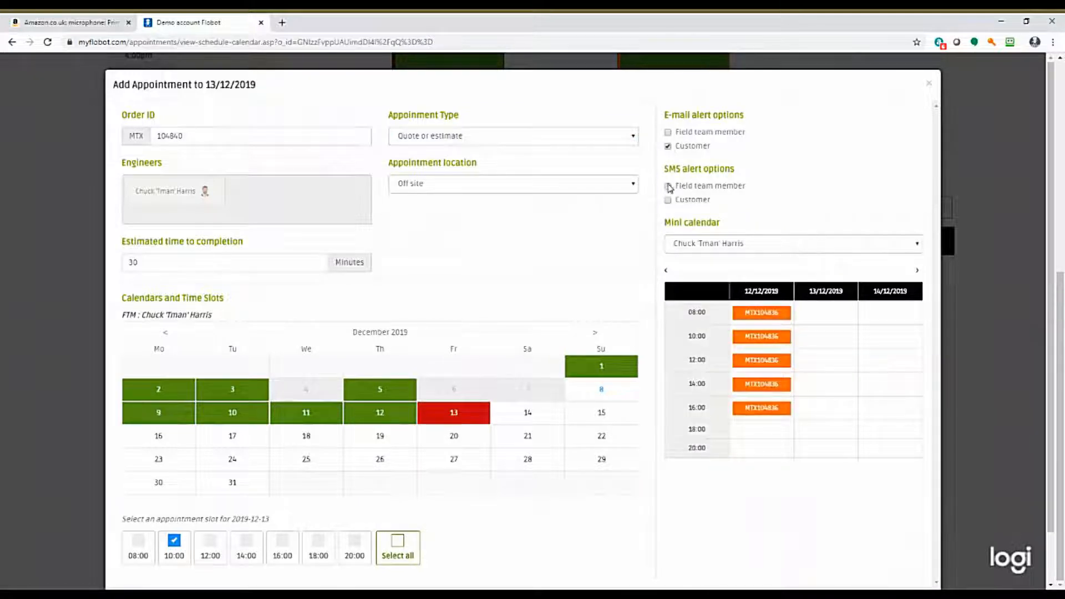
click(668, 200)
scroll(642, 409, down, 1)
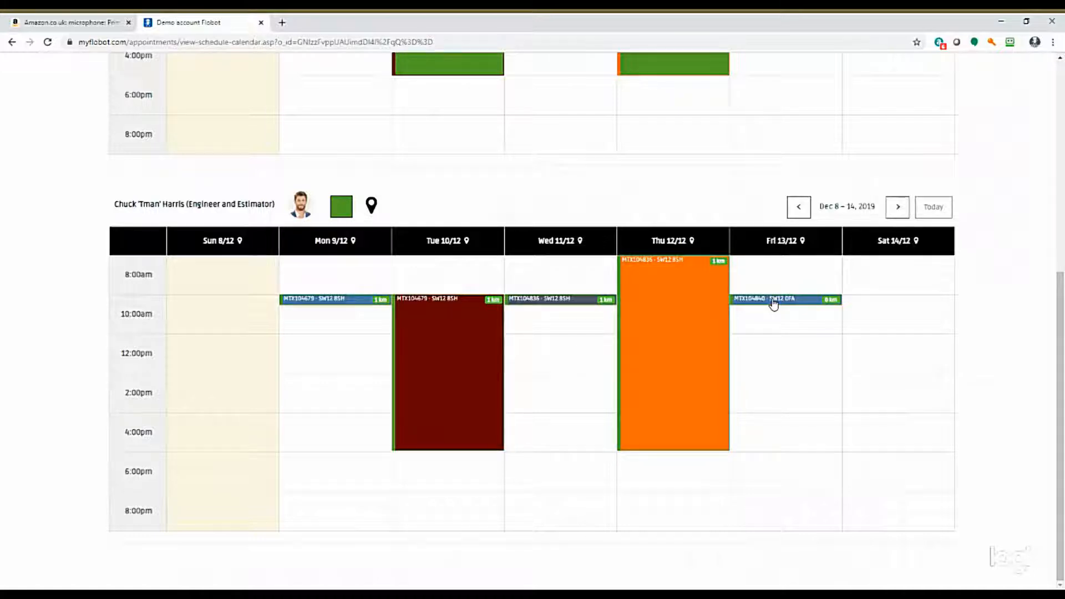
Open the order from the Friday 13/12 quote appointment and create a new quote for it from the end of tenancy clean template.
click(768, 306)
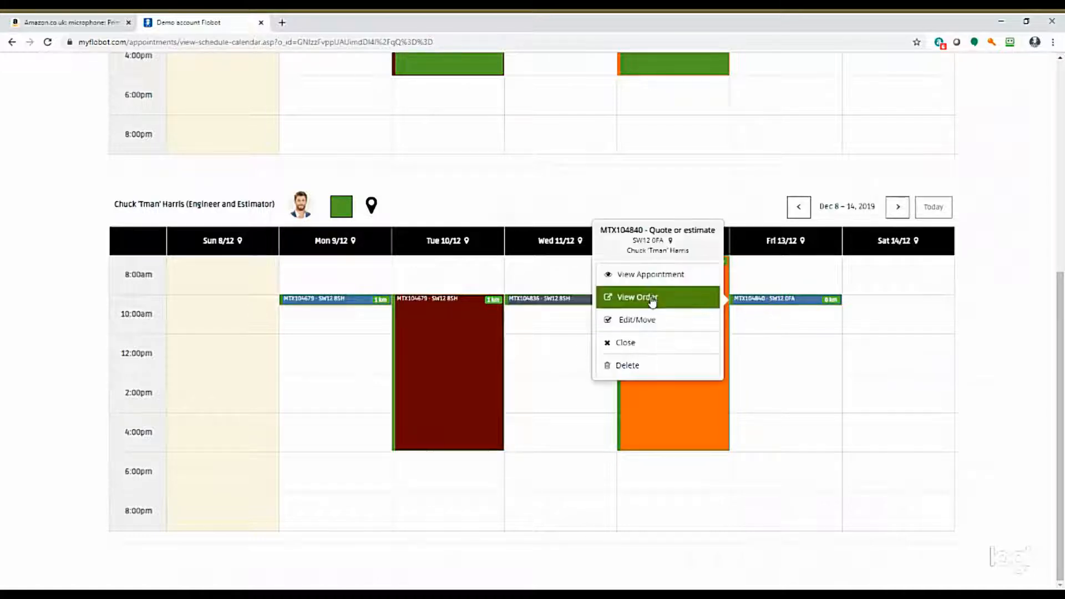
click(653, 299)
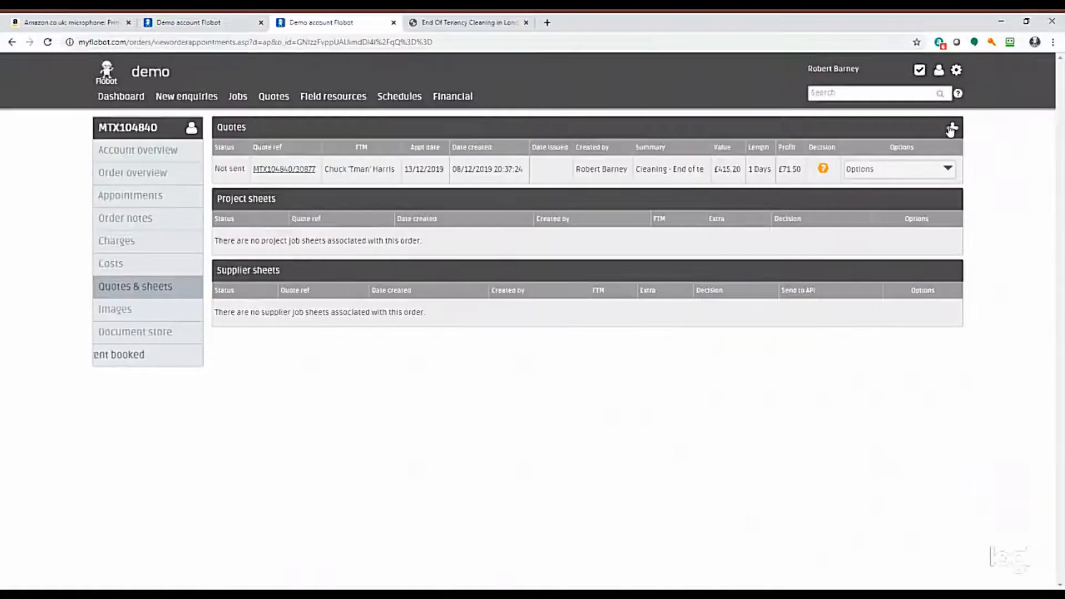
click(953, 130)
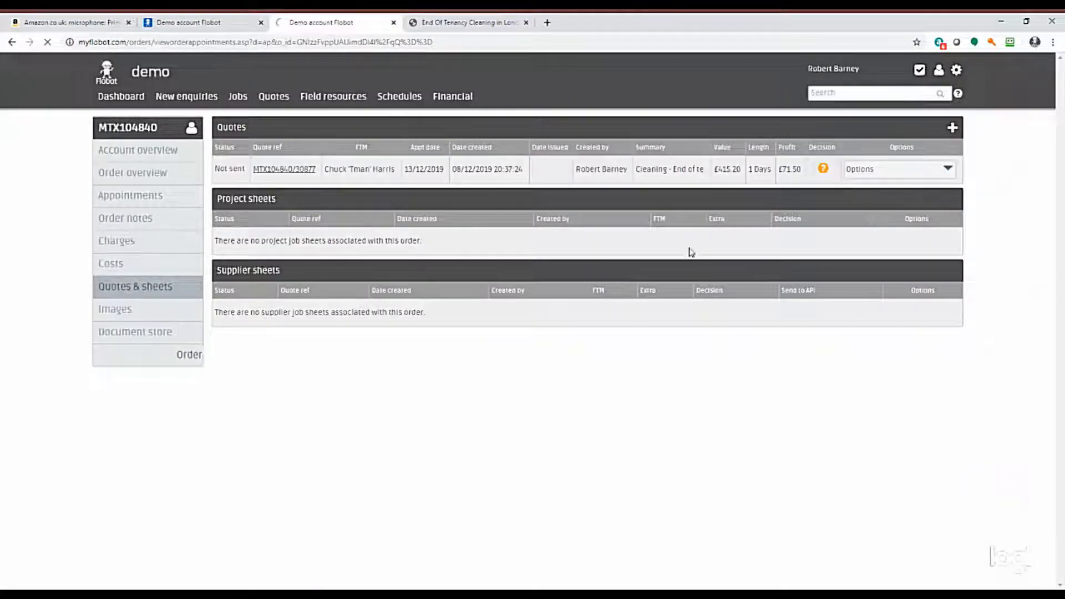
click(424, 158)
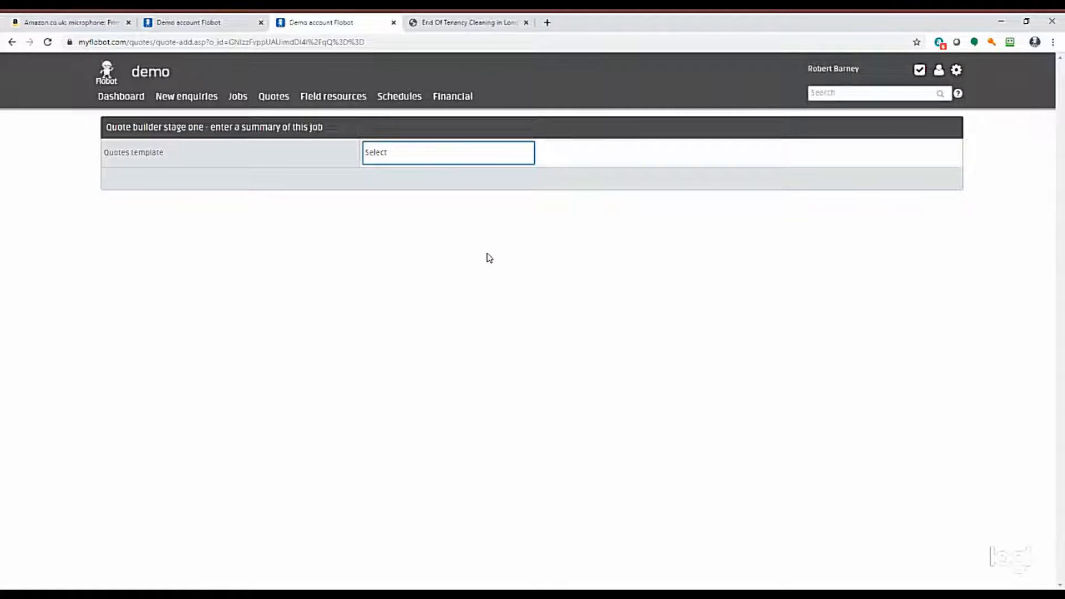
click(442, 258)
click(926, 185)
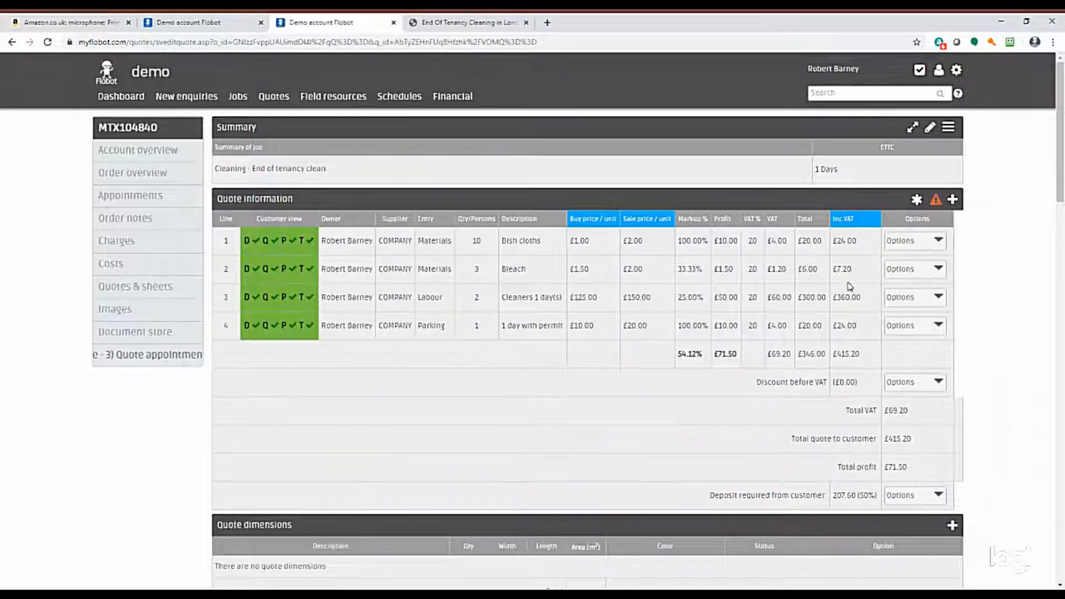
Add a new itemisation line to the quote information with entry type Labour, measured in Hours.
scroll(850, 286, down, 3)
scroll(852, 283, up, 3)
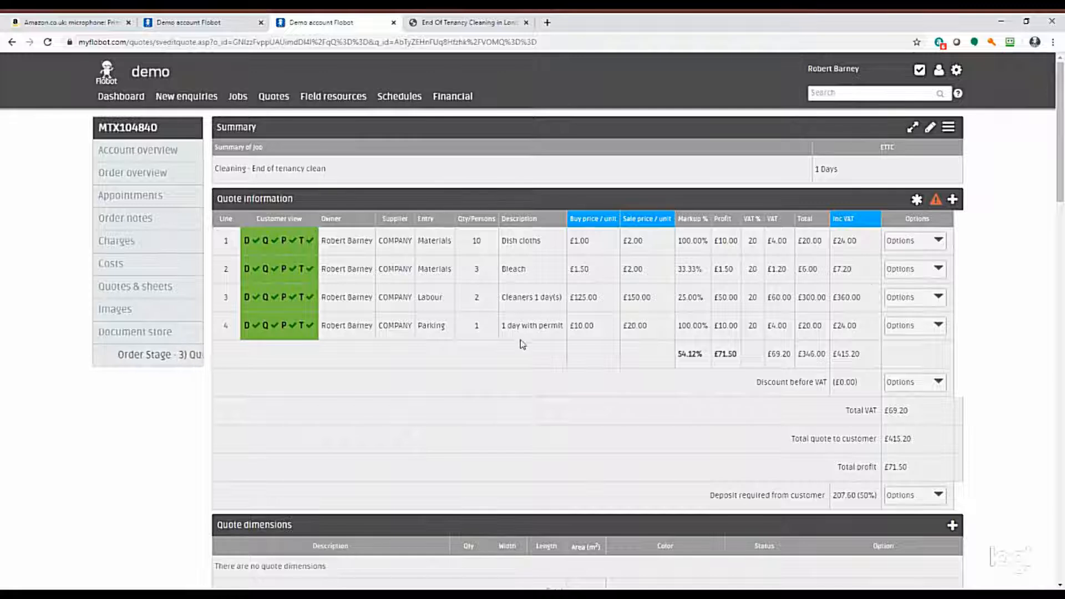
click(952, 199)
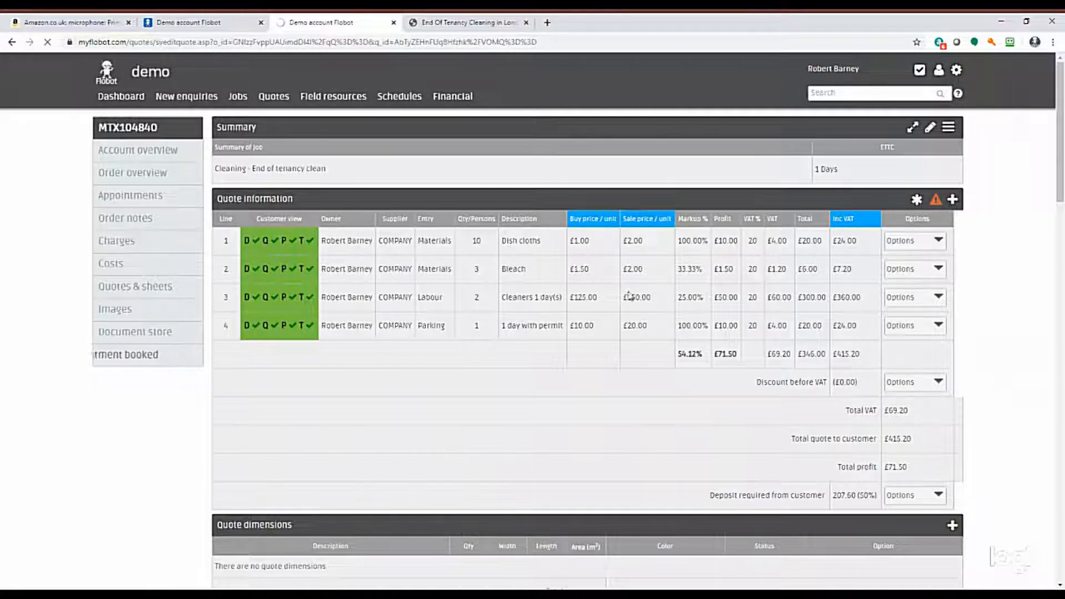
click(954, 201)
scroll(468, 188, down, 2)
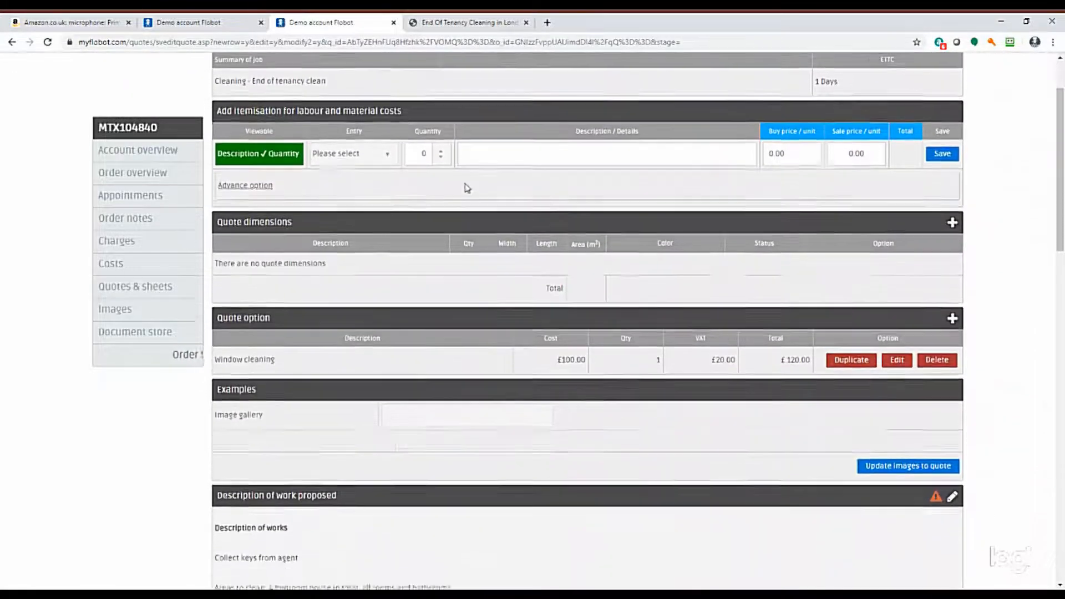
click(355, 137)
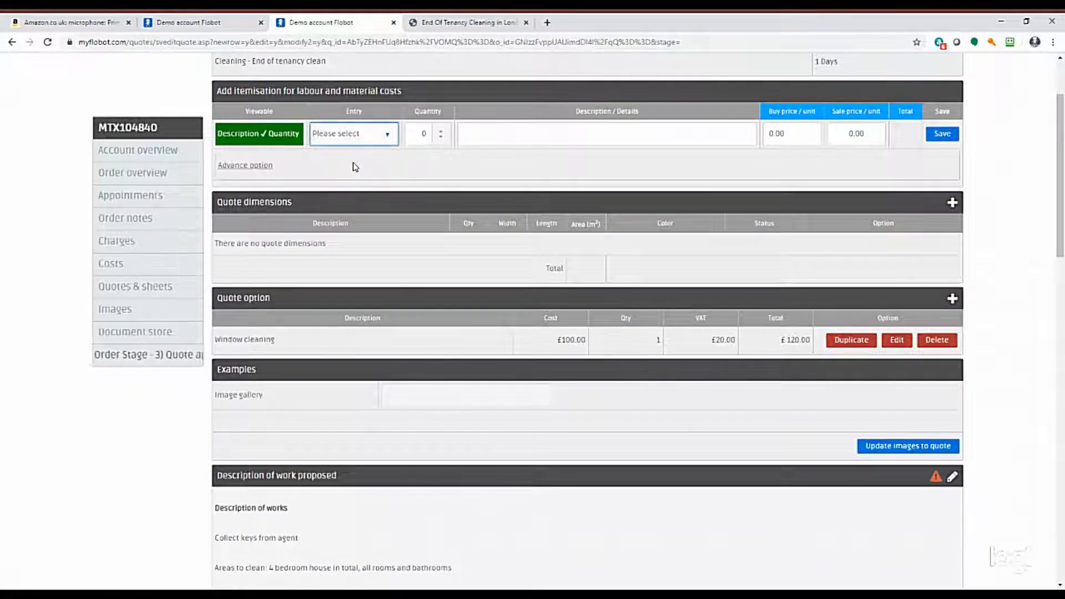
click(356, 167)
click(428, 125)
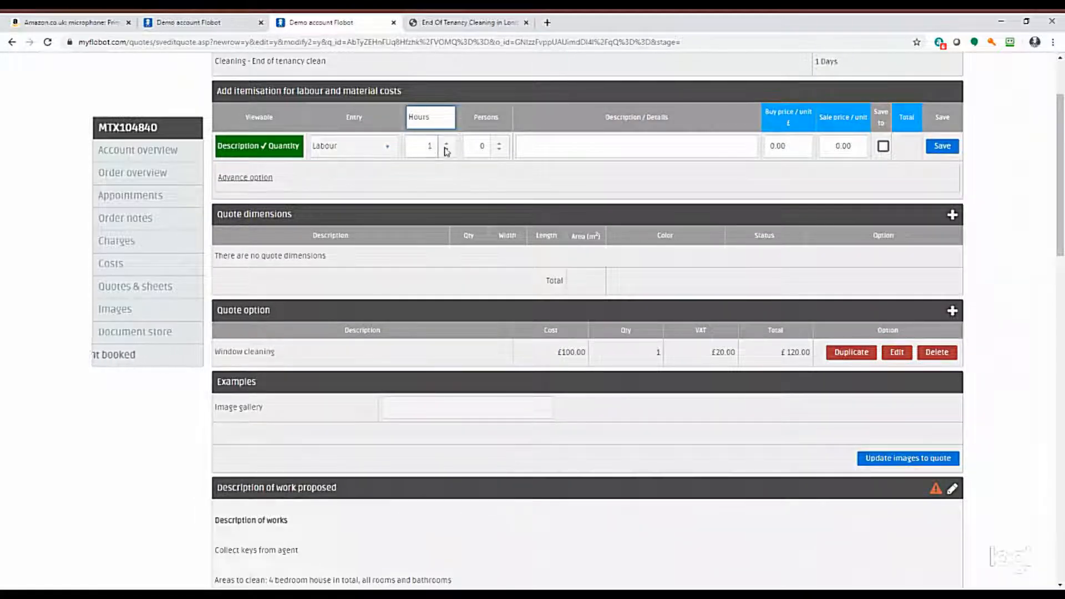
Set the labour line to 4 hours and 1 person with the description "Specialist oven cleaner".
click(447, 143)
click(449, 144)
click(447, 143)
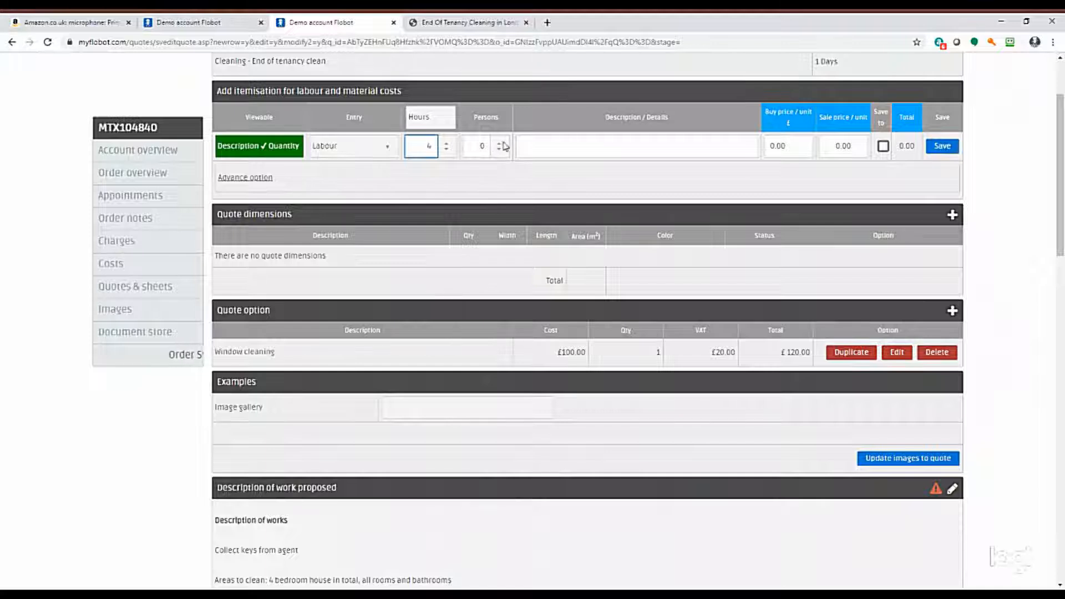
click(500, 143)
click(551, 147)
text(Specialist oven cleaner)
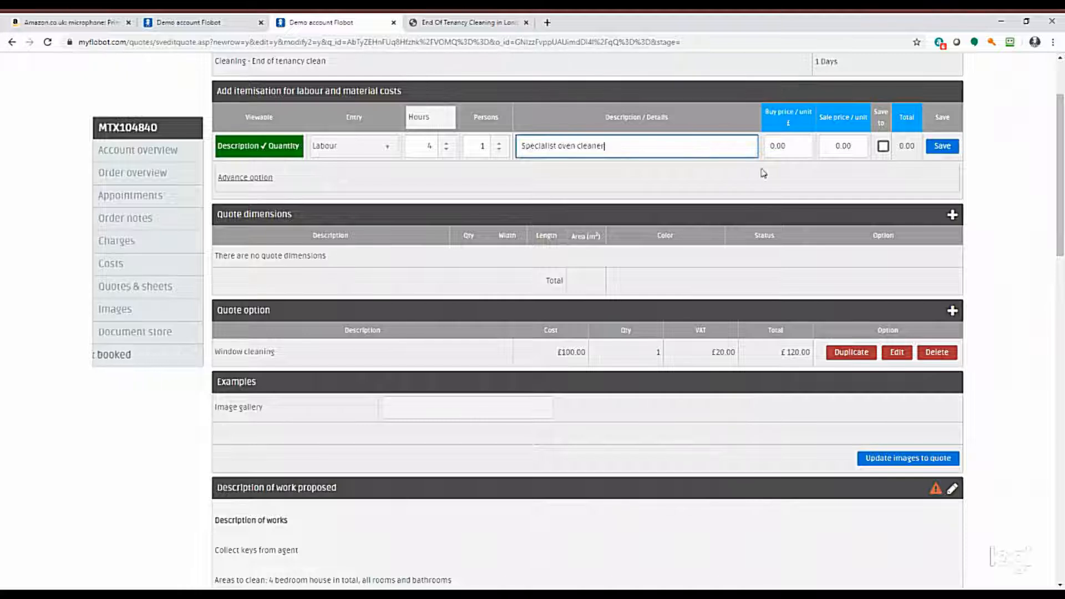
Set the oven cleaner line's buy price to 120 and its sale price to 150 per unit.
key(Tab)
text(120)
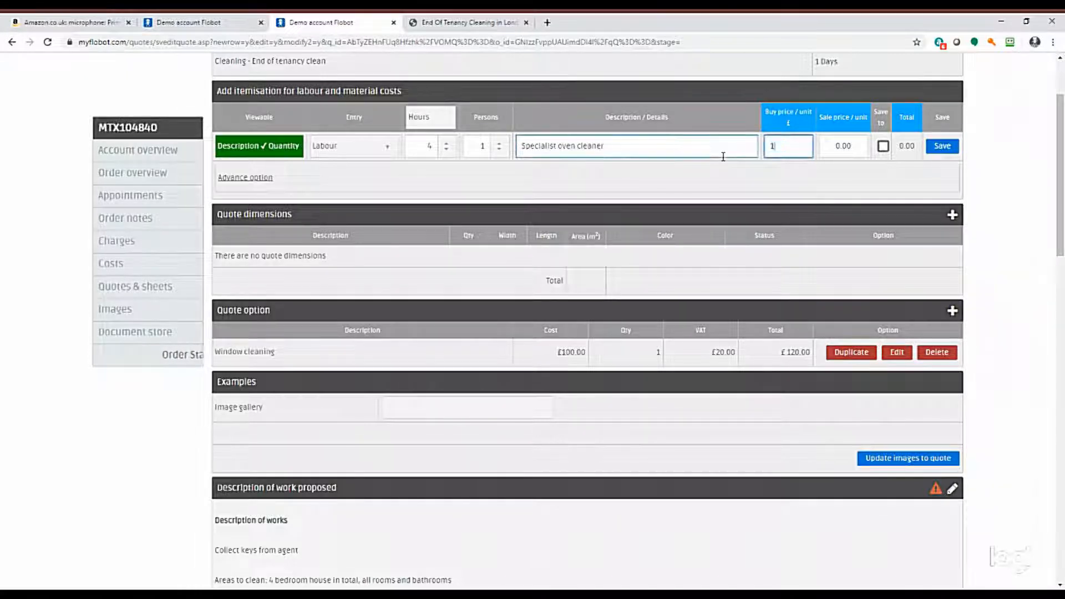
click(854, 148)
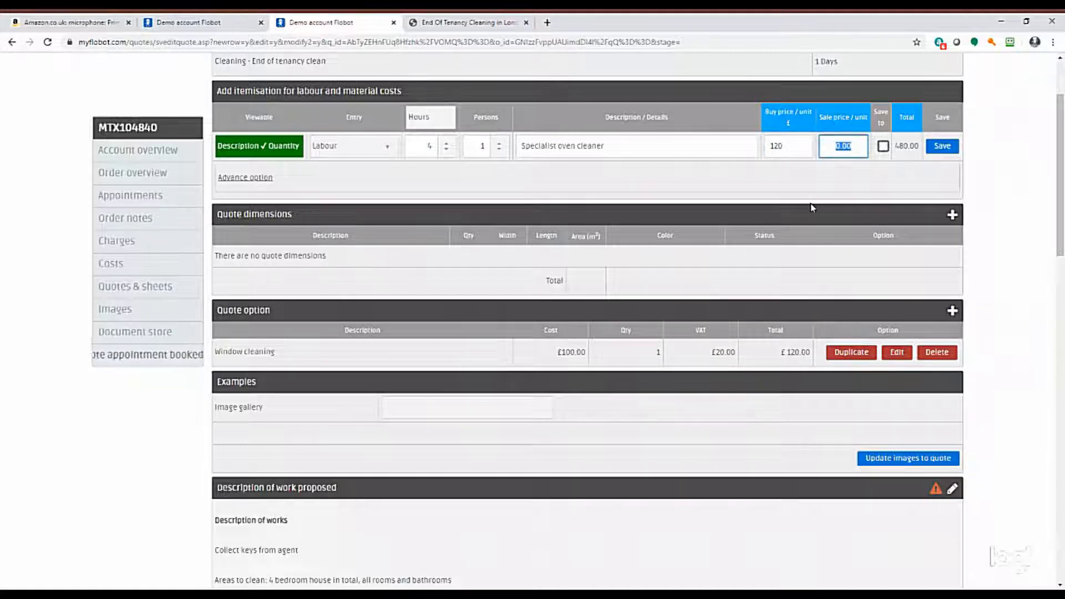
text(150)
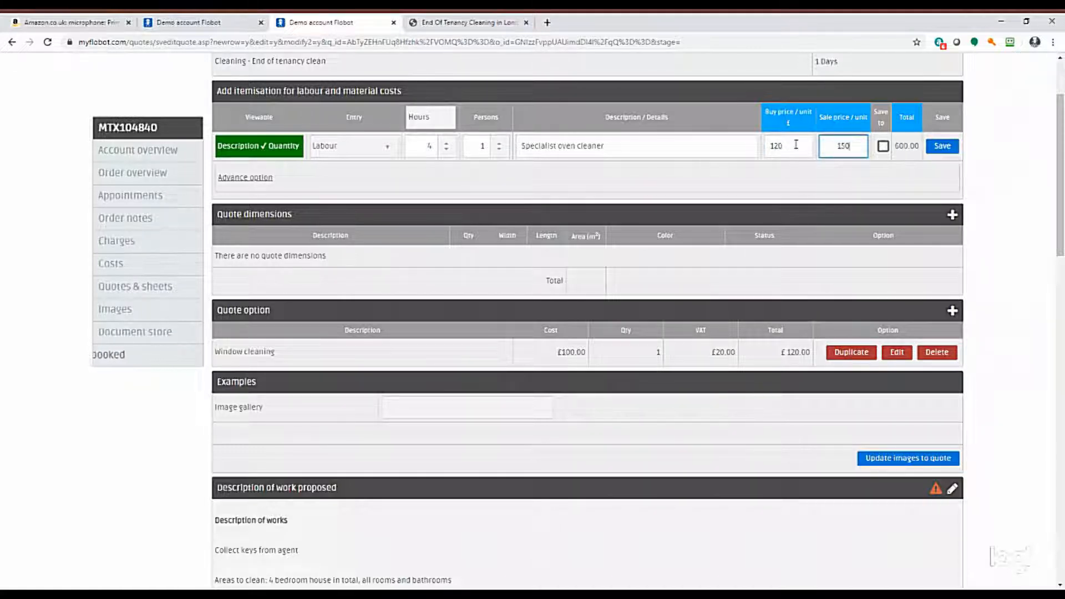
Set the oven cleaner line's buy price to 30 and sale price to 50 per unit, and save the line.
click(796, 145)
text(30)
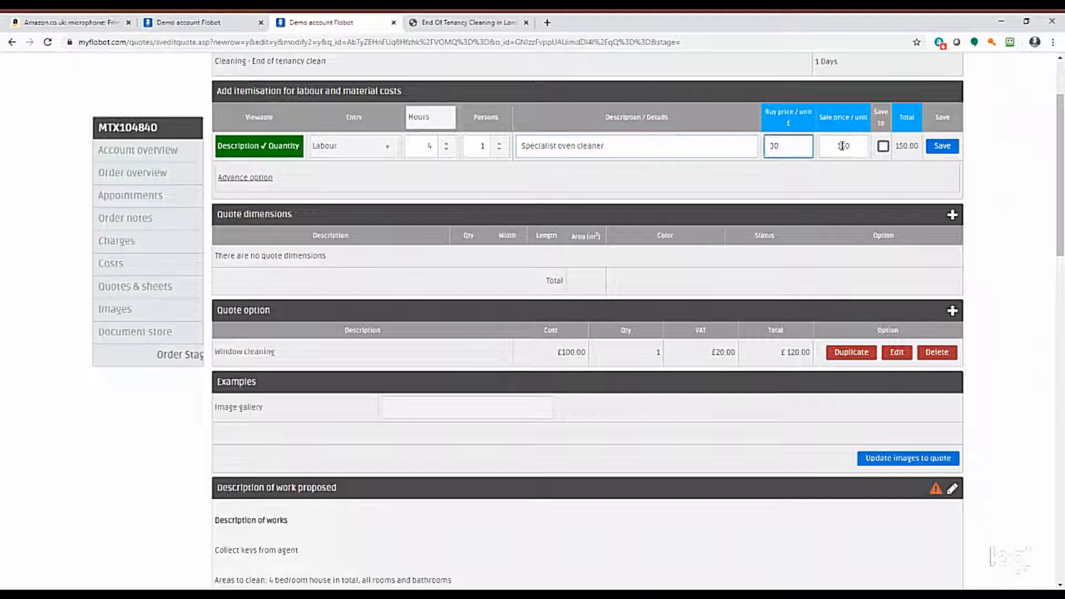
click(843, 146)
text(50)
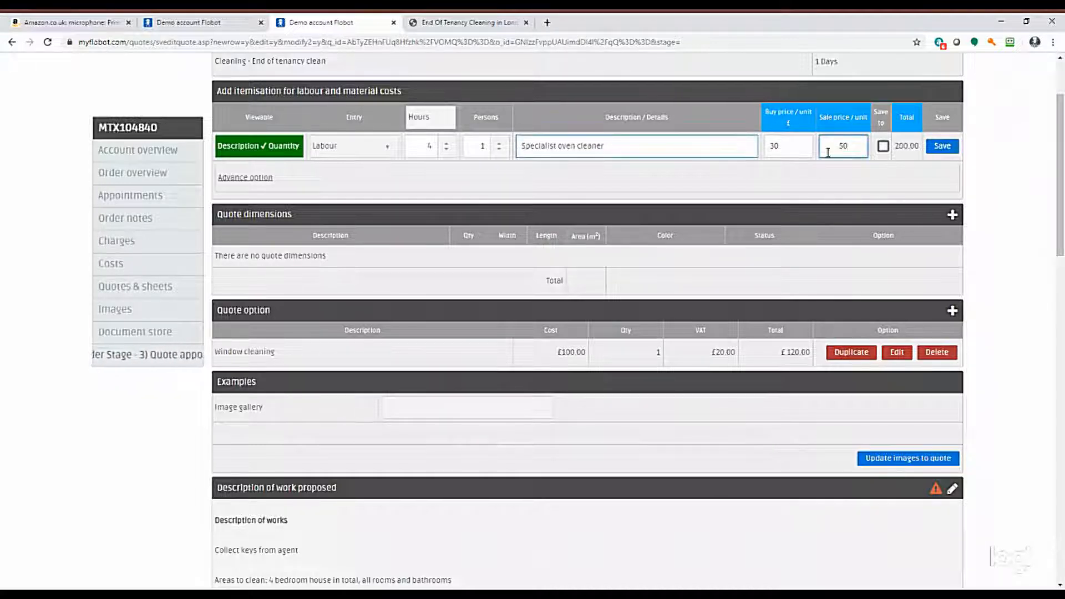
click(942, 146)
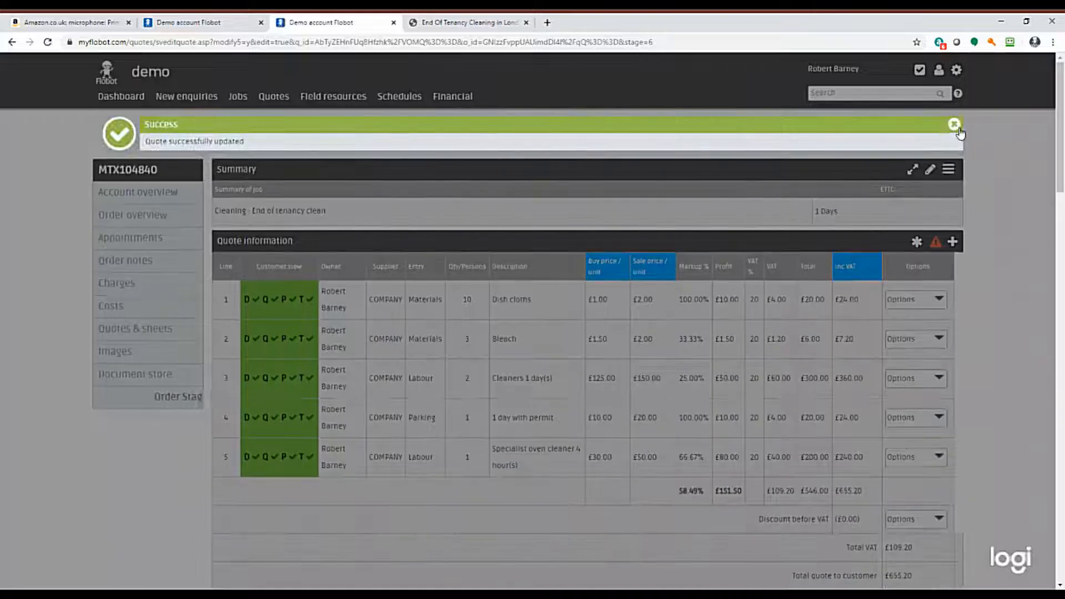
click(954, 124)
Review the updated quote's totals, window cleaning option, description of work proposed and attached images.
scroll(977, 281, down, 4)
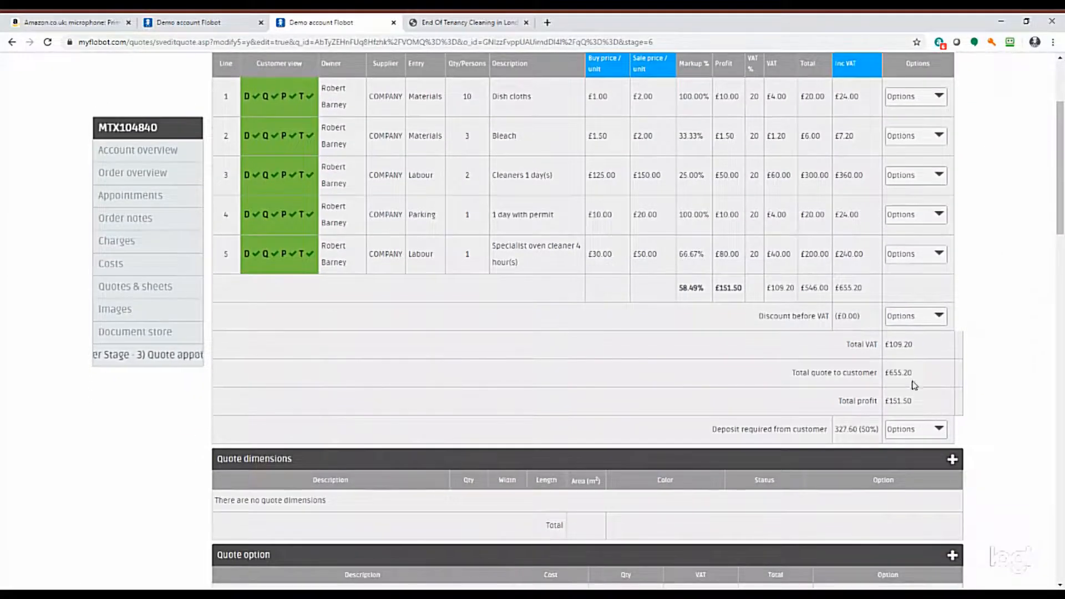
drag(908, 372, 1035, 359)
scroll(1004, 353, down, 7)
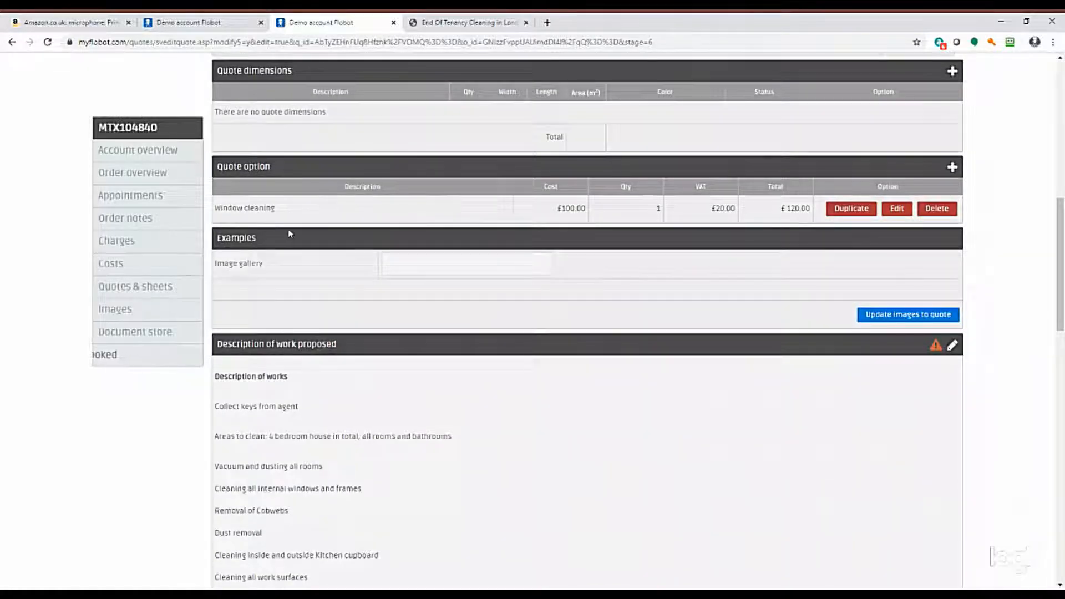
scroll(288, 231, down, 4)
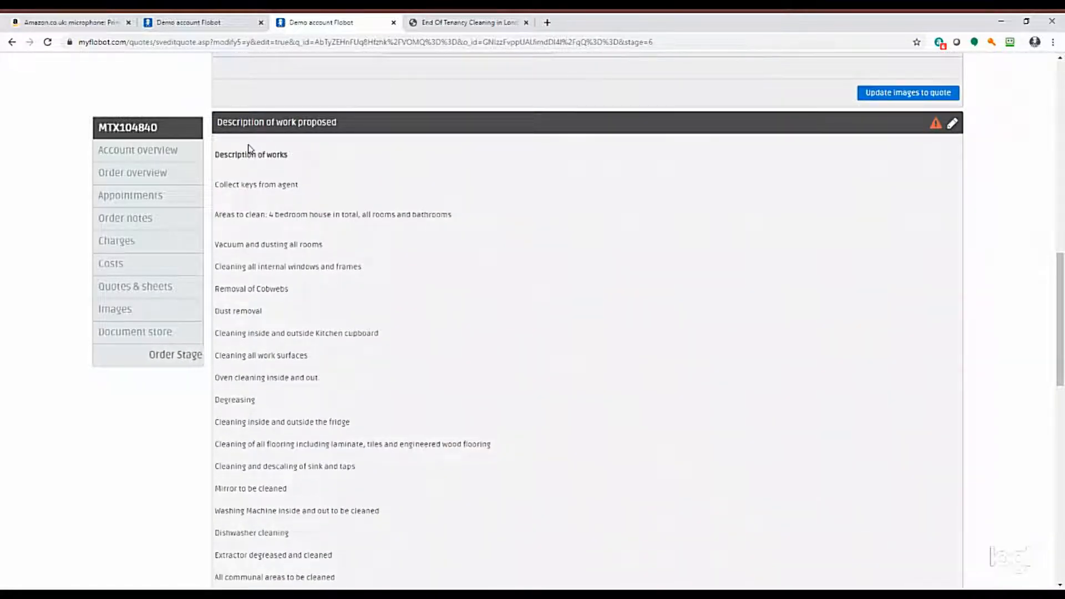
scroll(259, 299, down, 2)
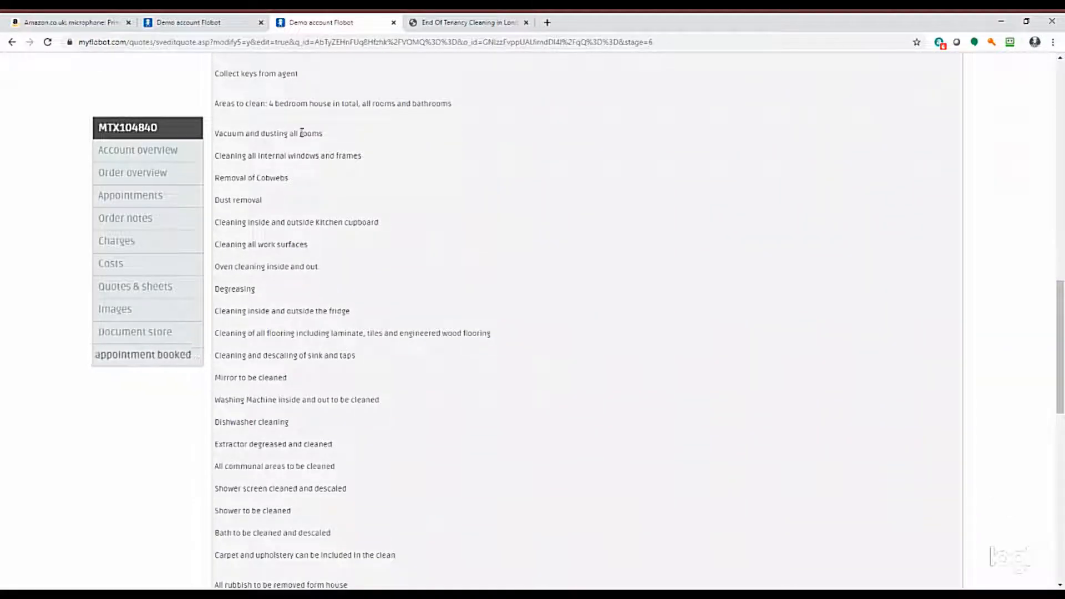
scroll(341, 157, down, 10)
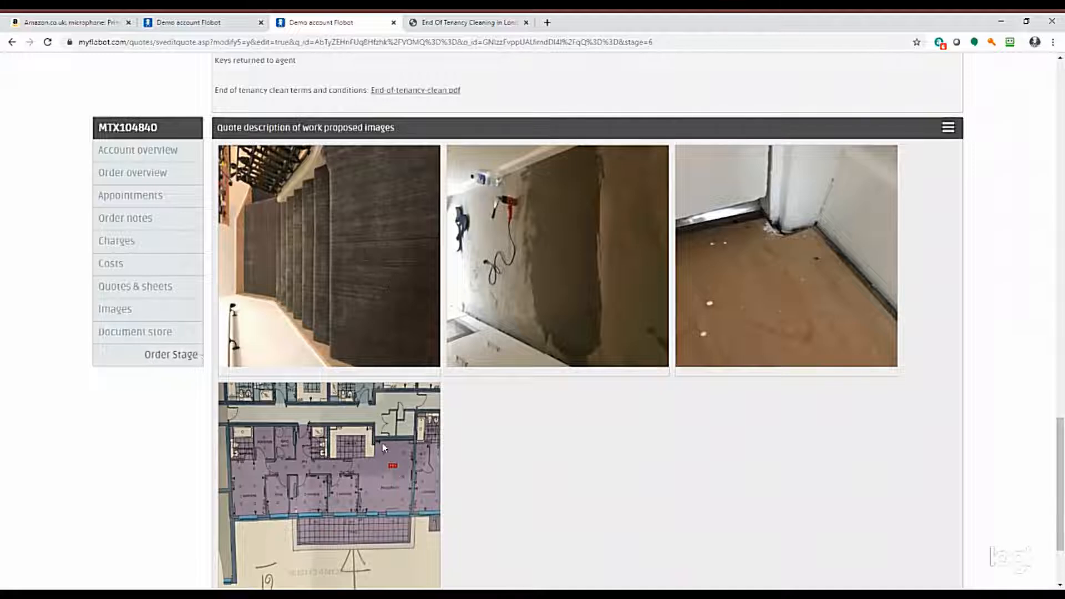
scroll(880, 472, down, 2)
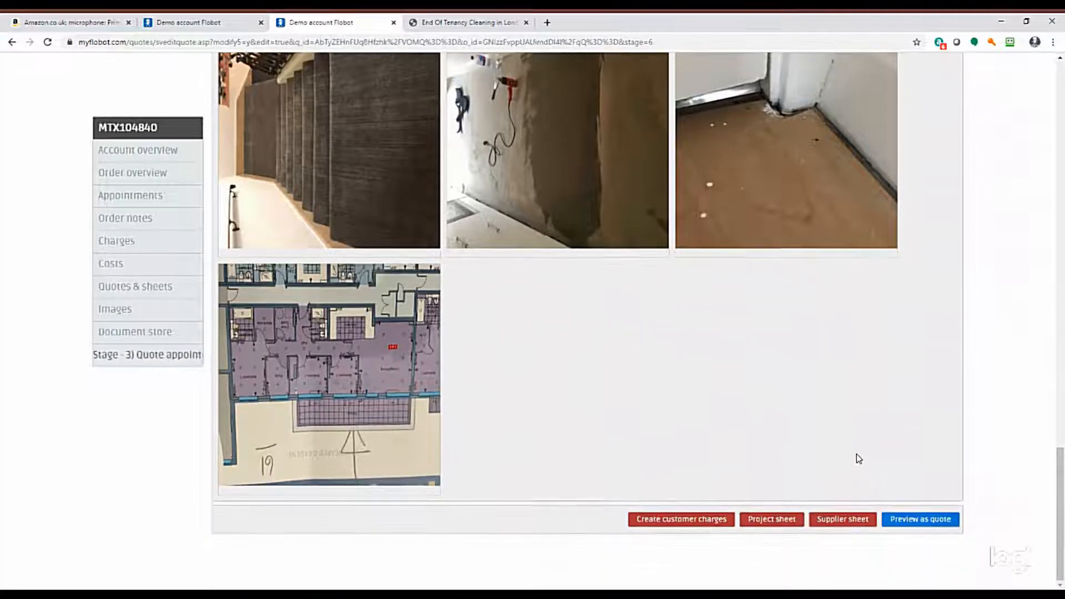
scroll(857, 454, up, 15)
scroll(885, 403, up, 12)
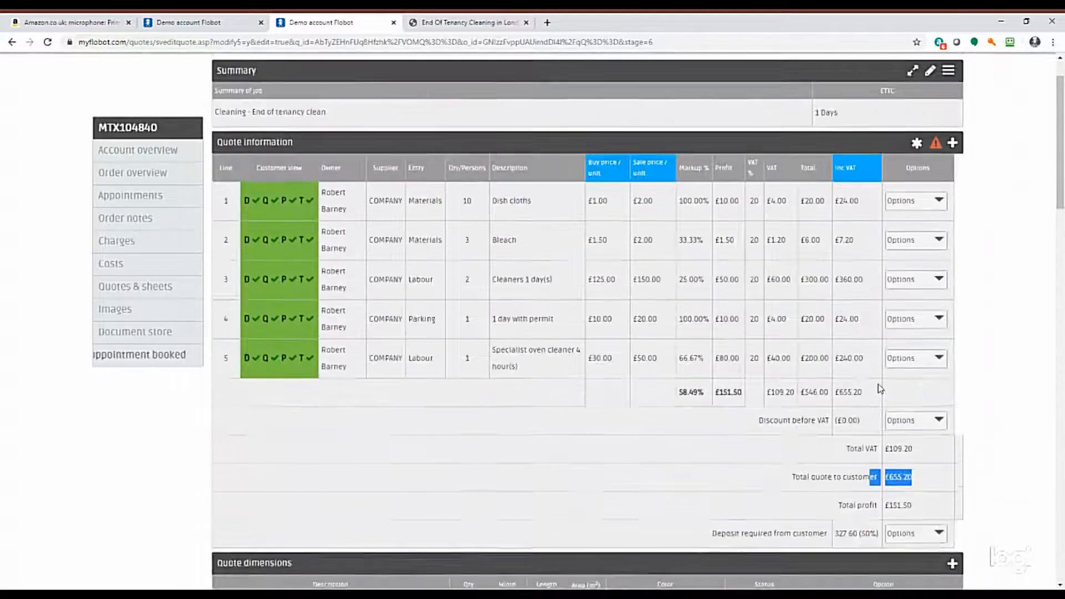
scroll(879, 385, down, 5)
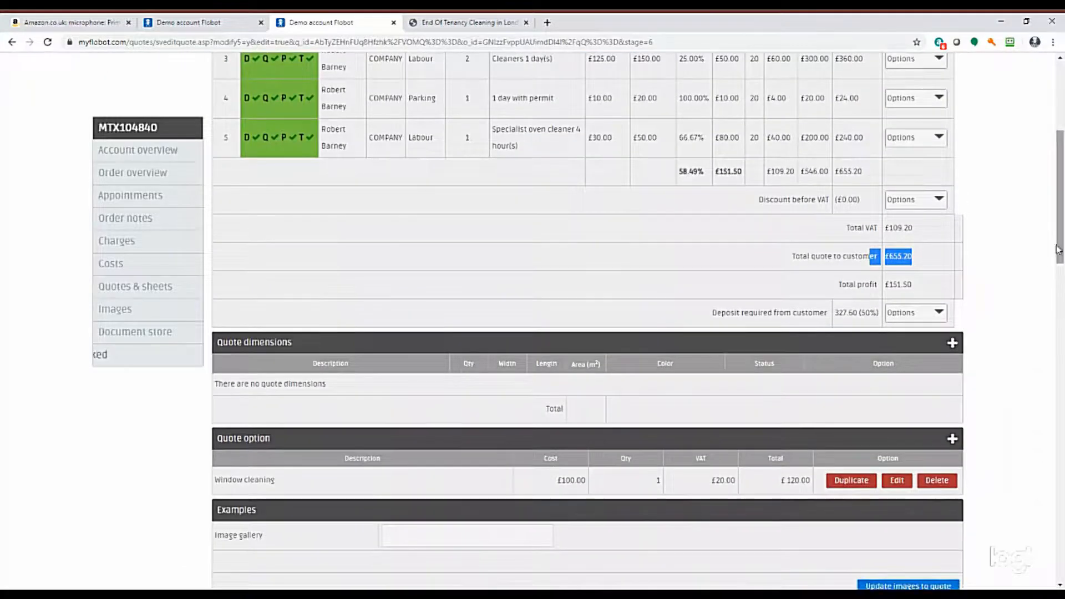
drag(1062, 258, 1062, 576)
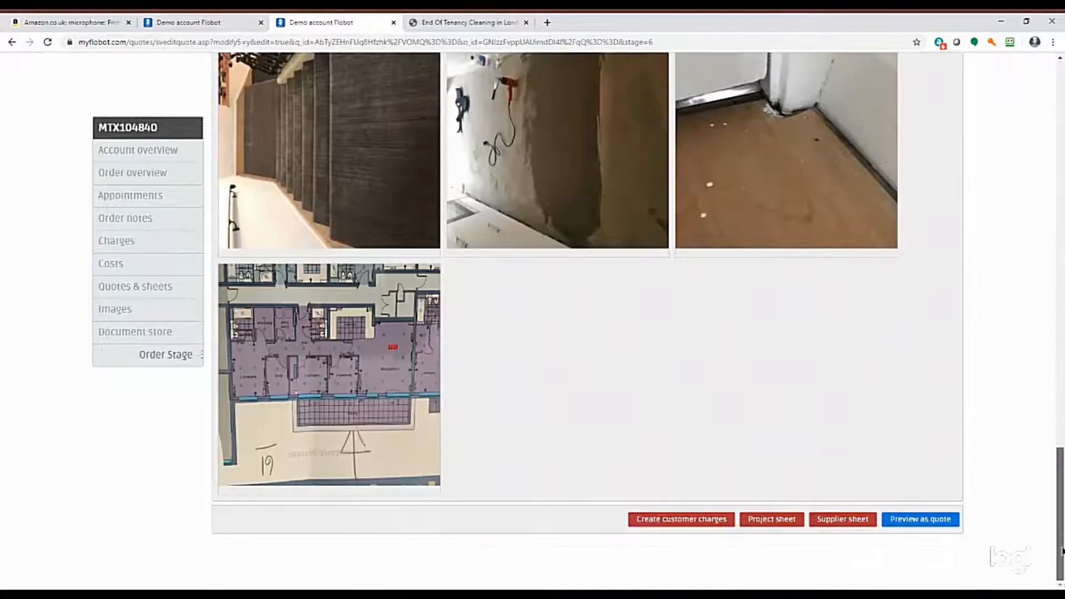
scroll(1063, 549, up, 2)
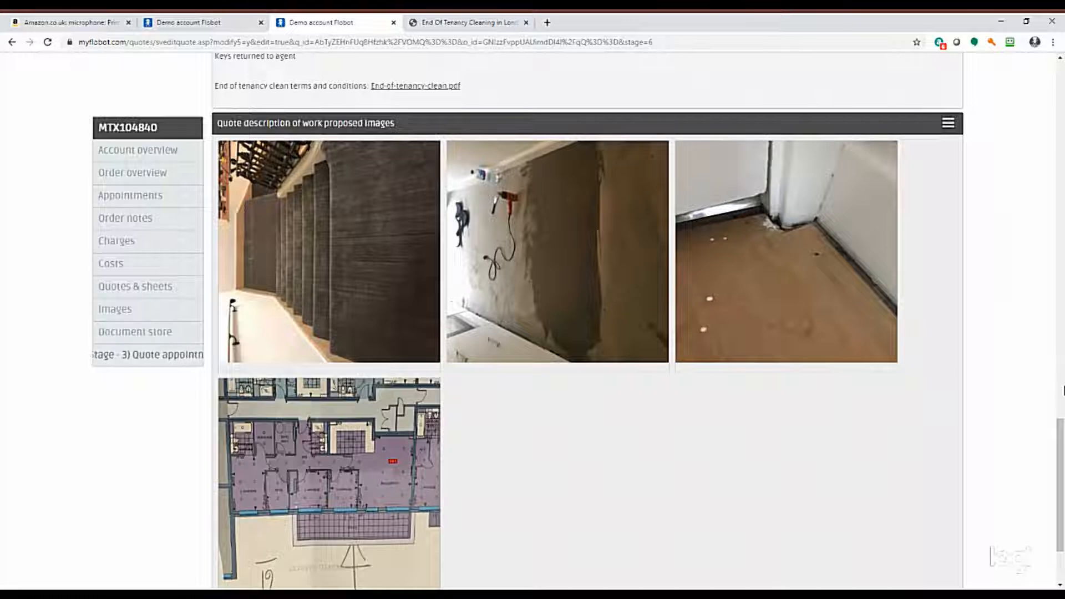
drag(1061, 446, 994, 89)
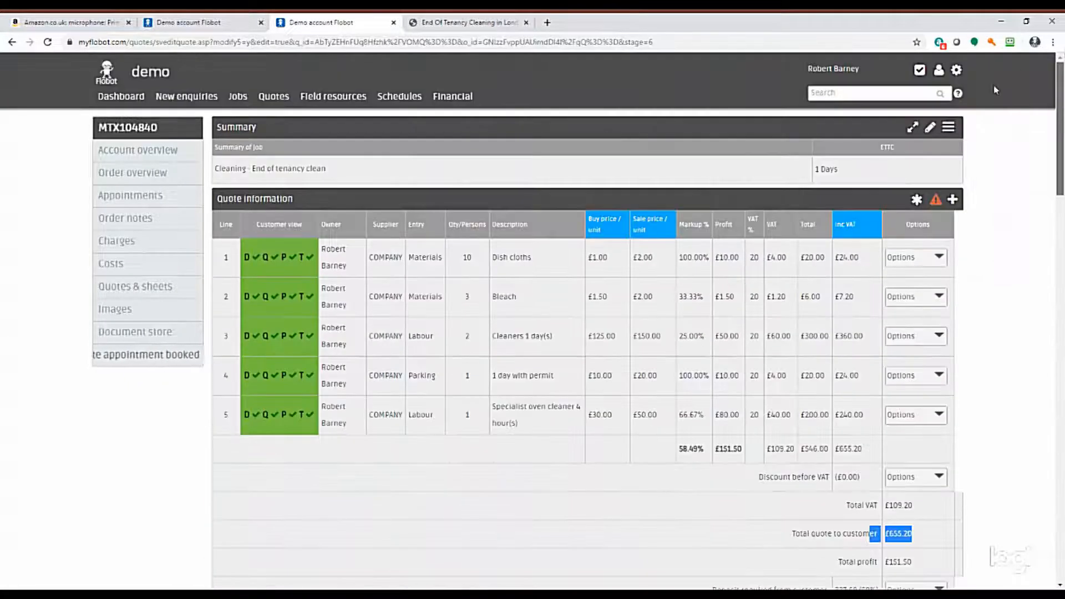
E-mail the quote to the customer, entering the recipient's e-mail address and keeping the quote PDF attached.
click(949, 127)
click(866, 157)
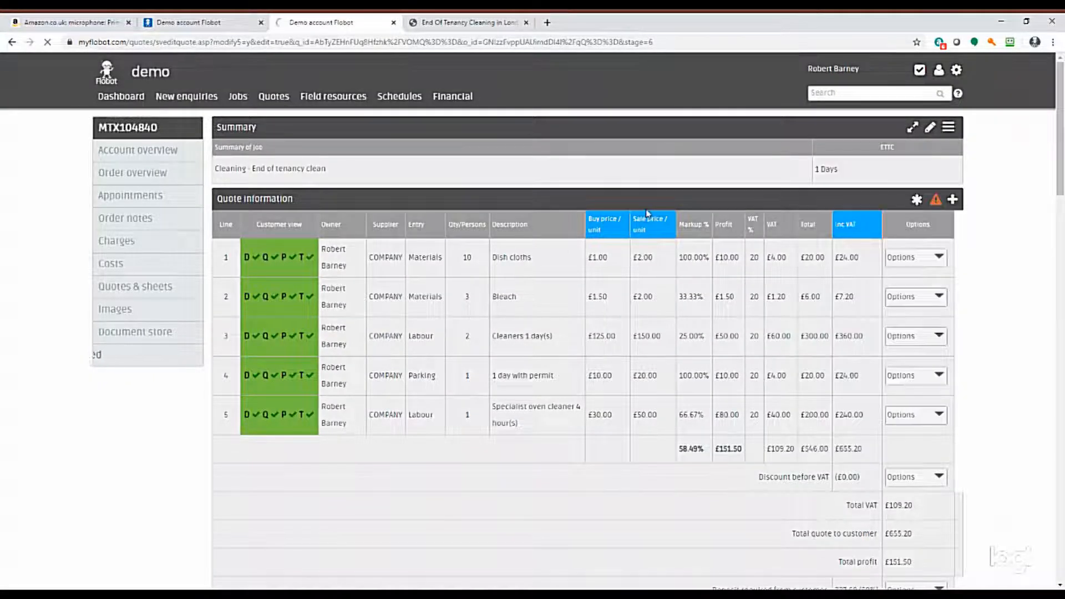
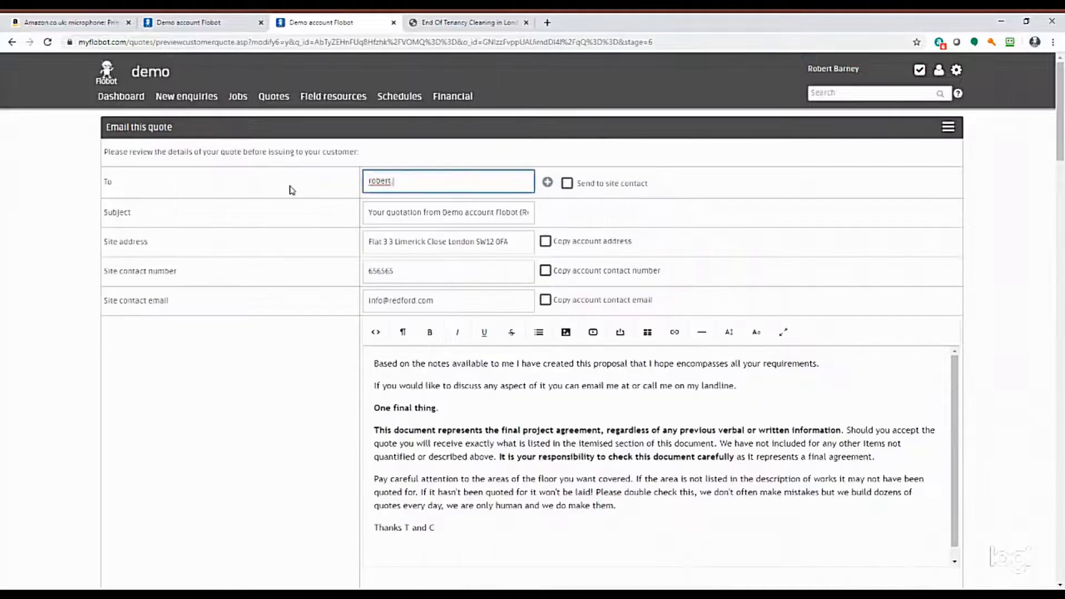
click(389, 217)
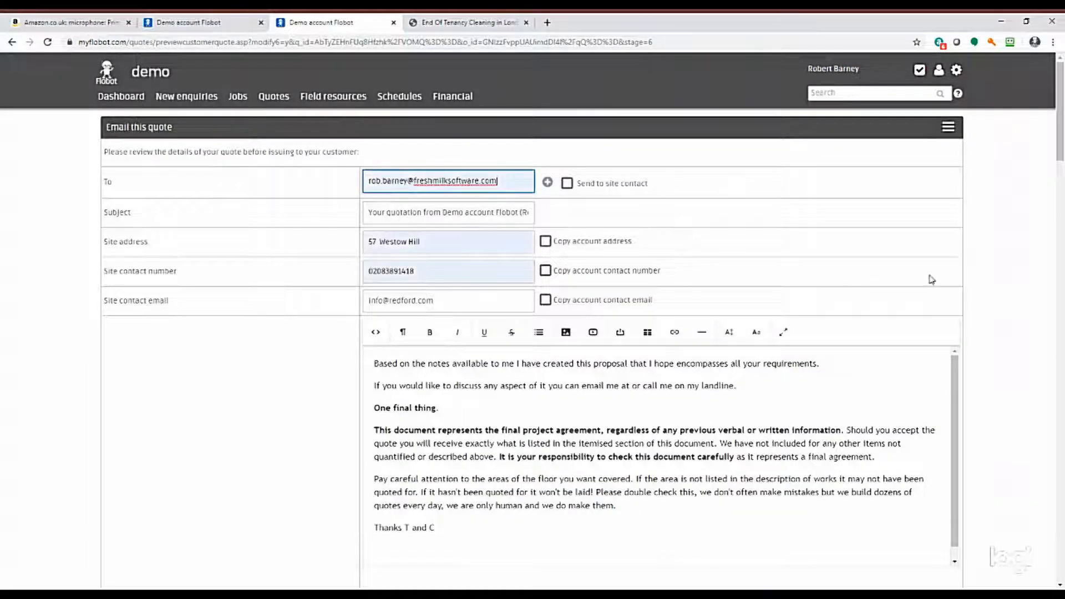
scroll(948, 272, down, 3)
scroll(947, 272, down, 1)
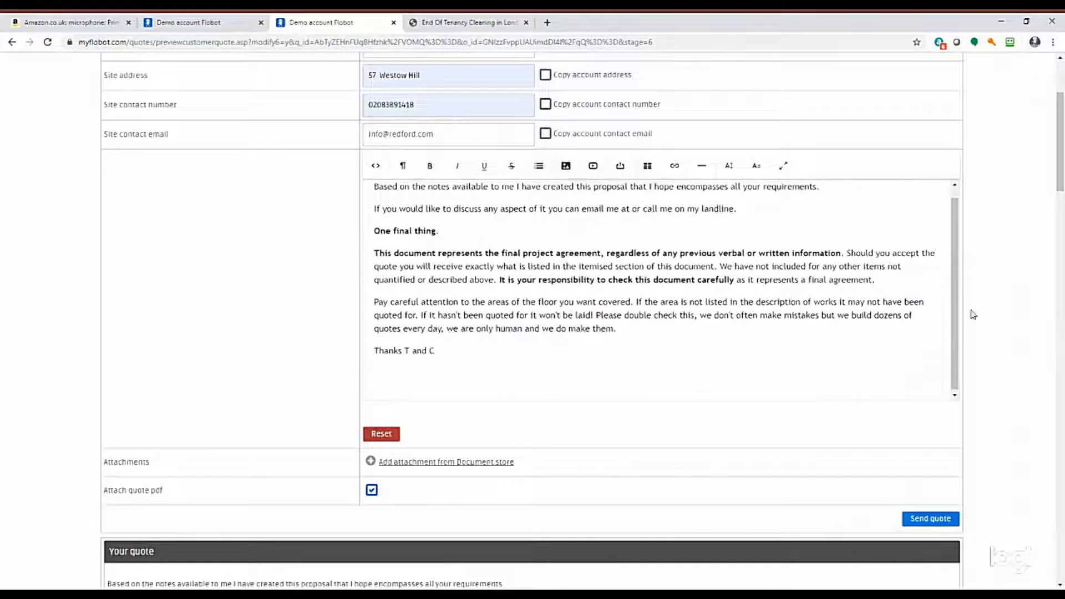
click(931, 519)
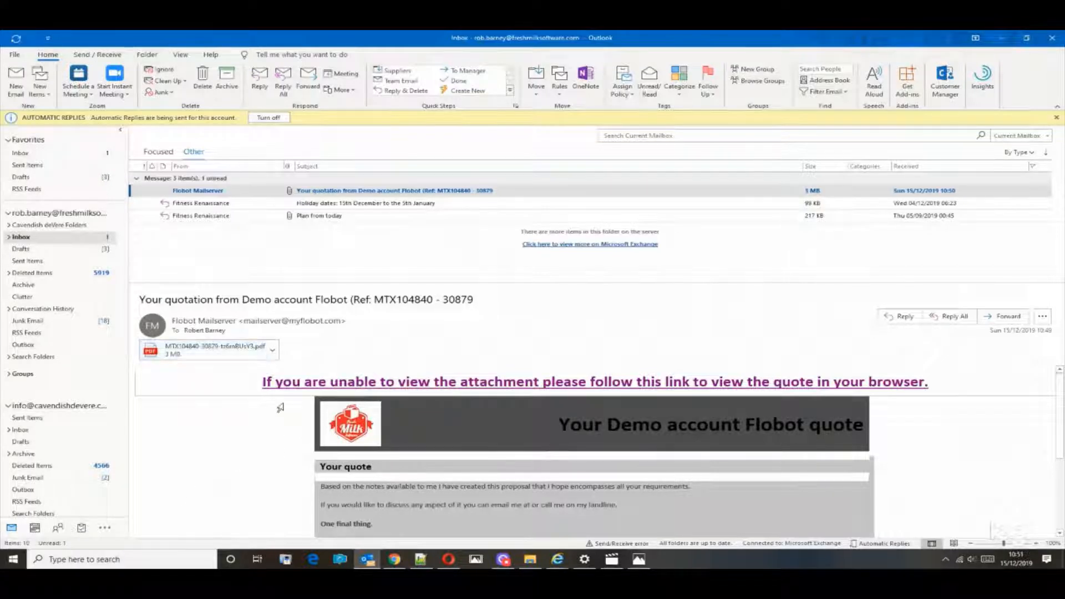
Open the quote's browser link from the received e-mail in Outlook and accept the quote with the message "Yes please go ahead".
click(444, 388)
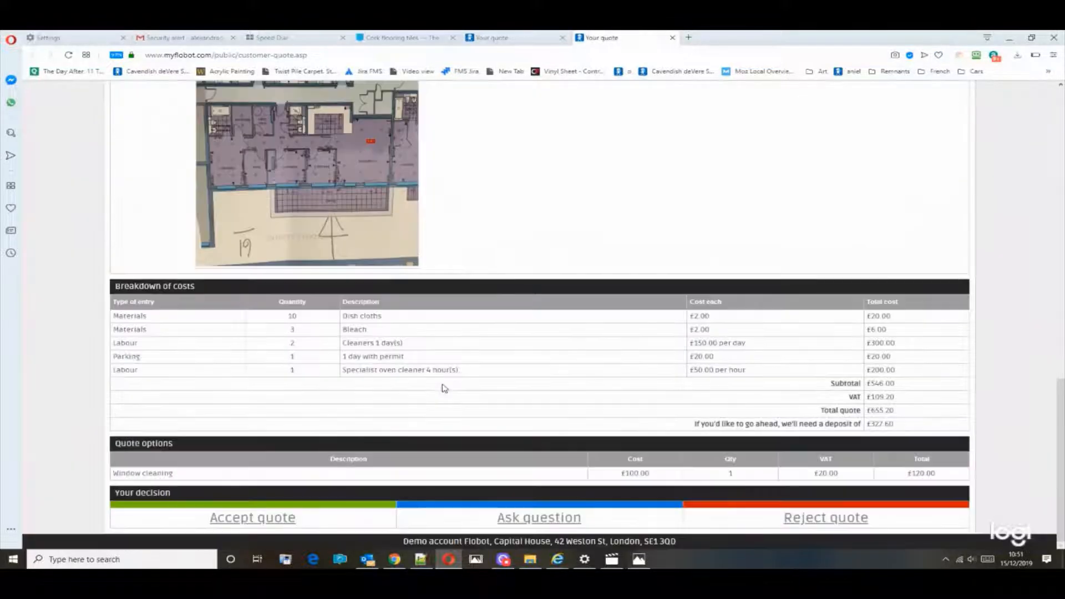
drag(1061, 413, 1045, 113)
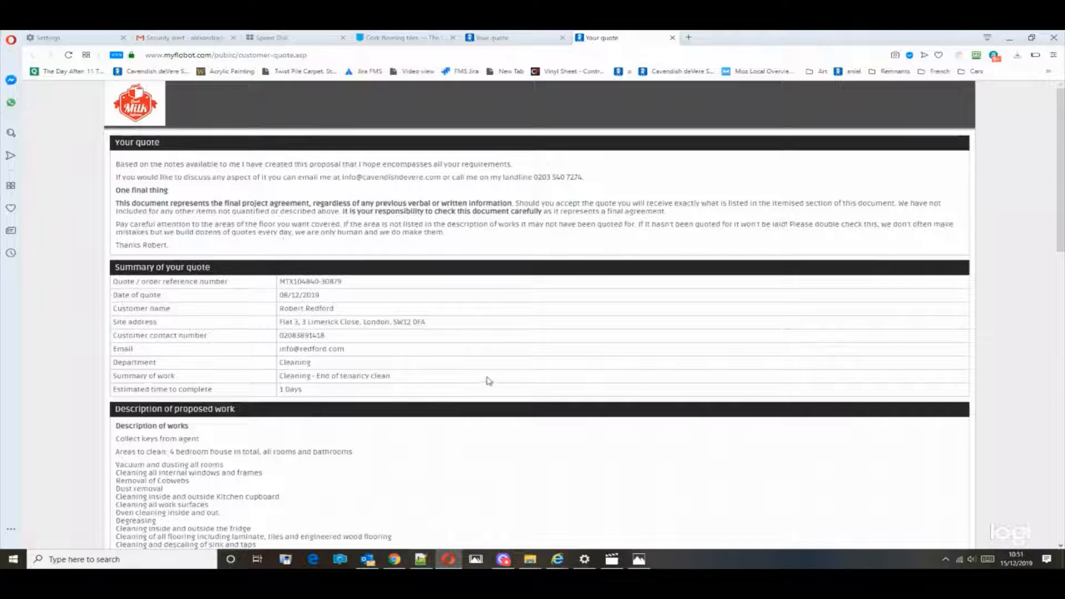
drag(1064, 246, 1064, 353)
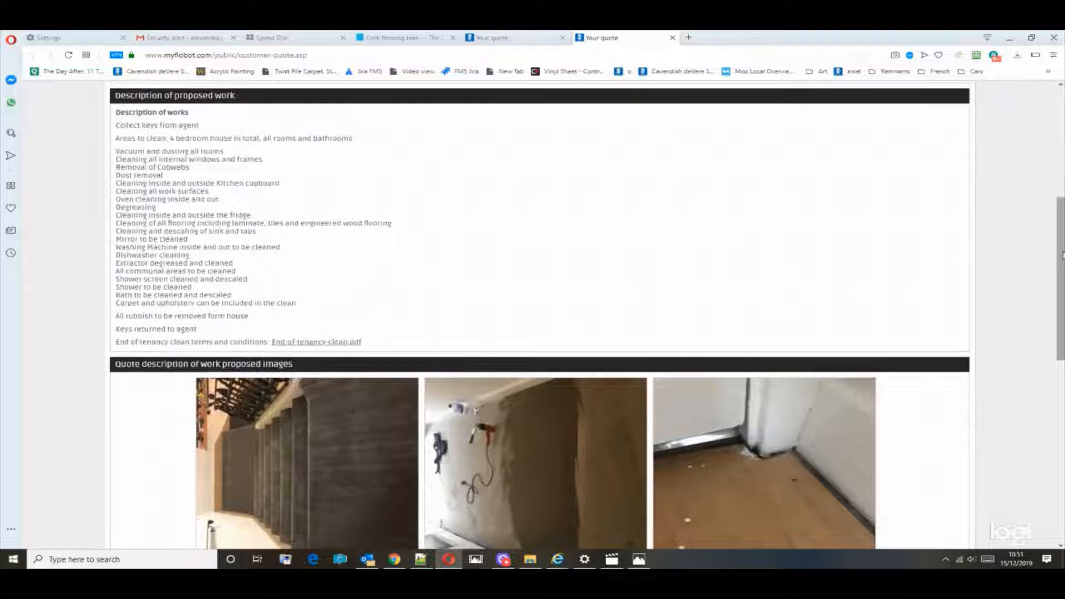
drag(1063, 256, 1063, 437)
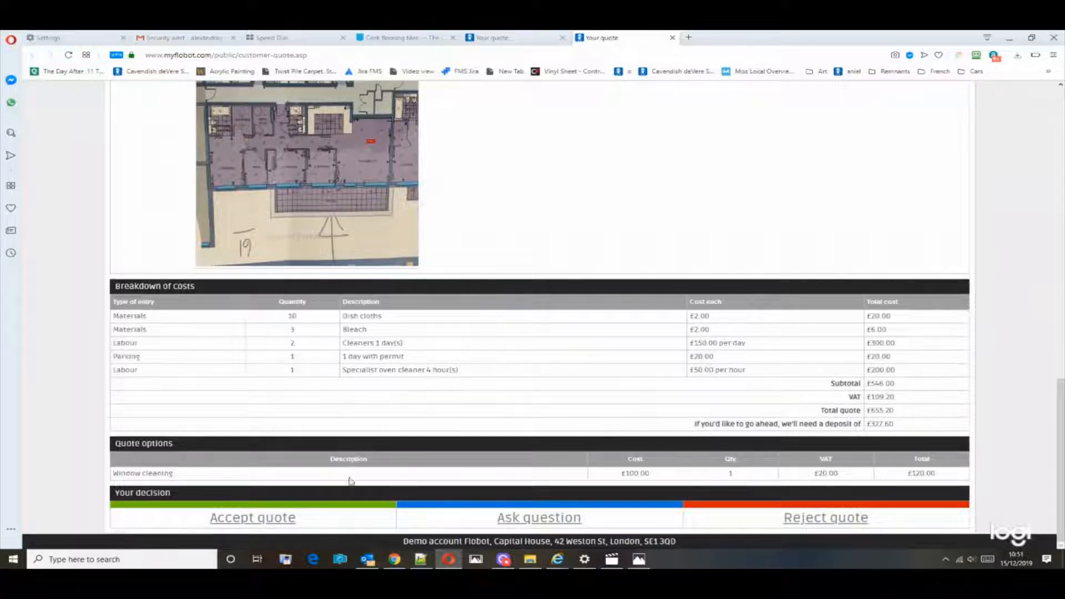
click(266, 521)
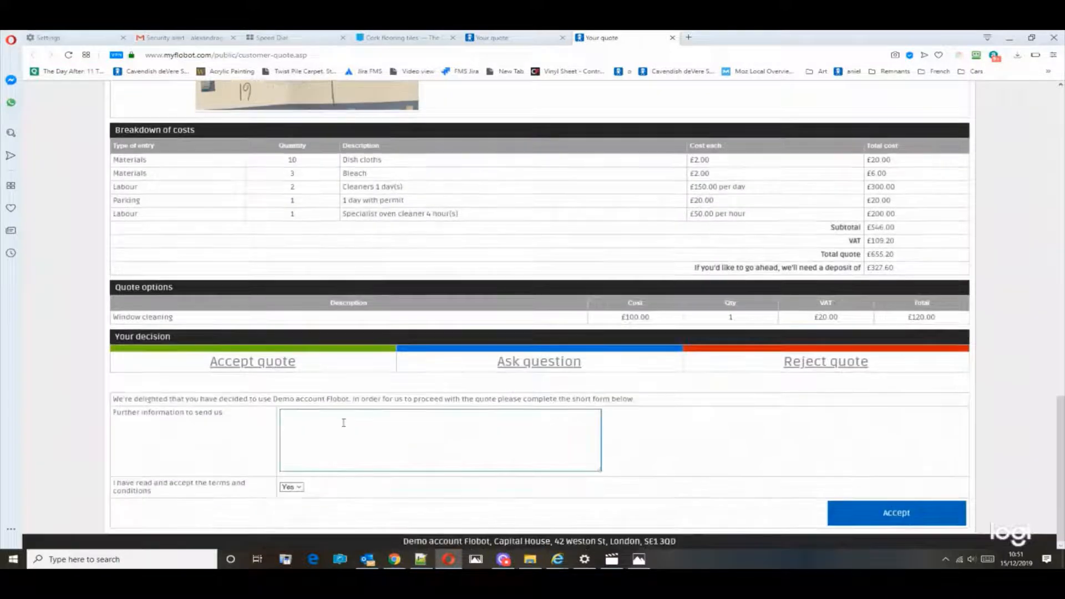
click(345, 424)
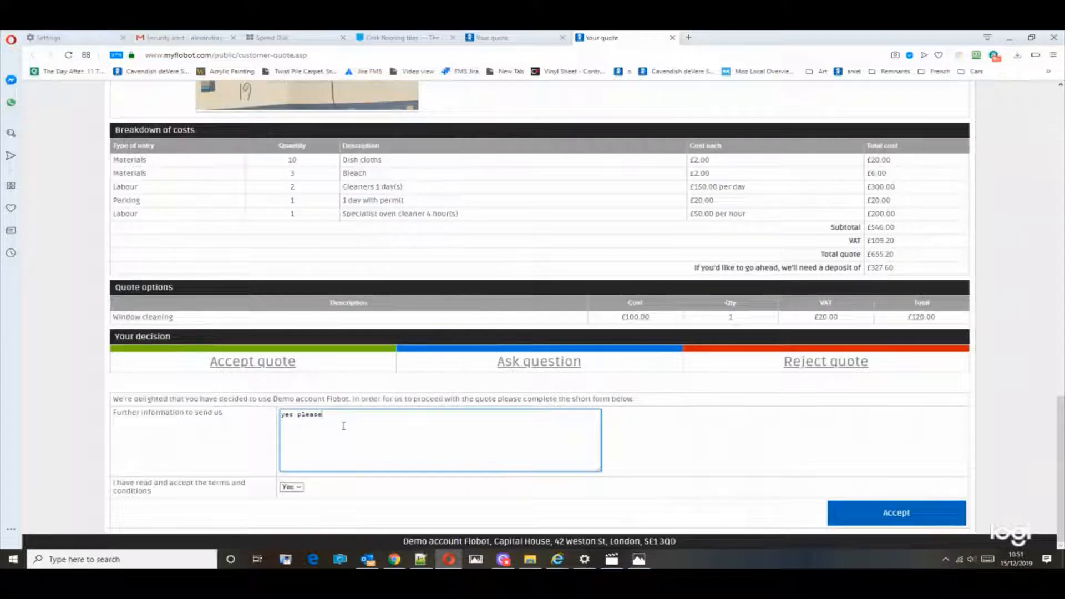
click(857, 513)
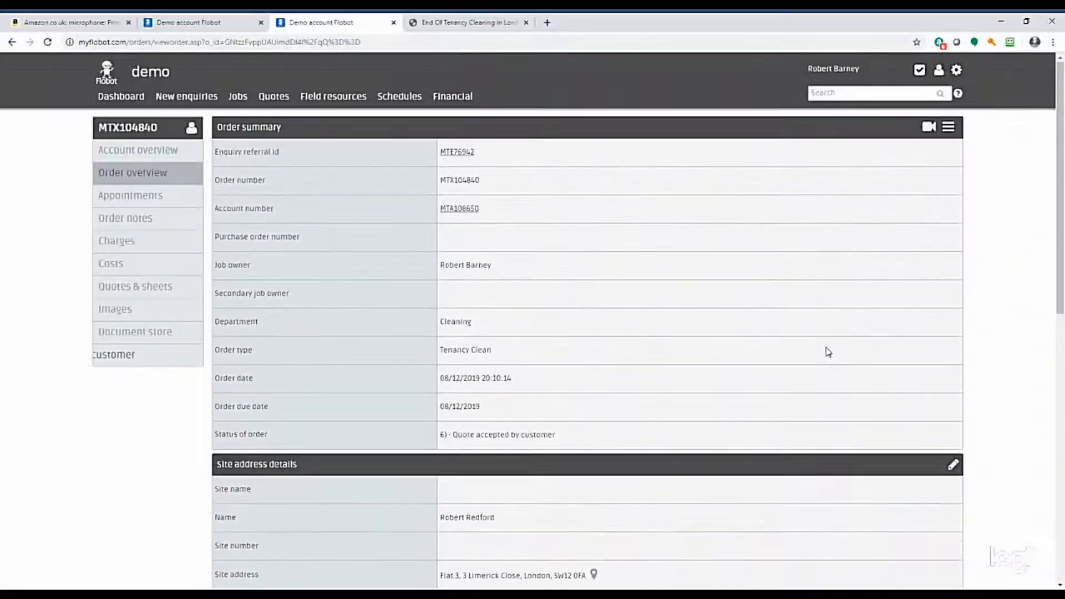
Create the customer charges from the accepted end of tenancy quote in the order's quotes and sheets.
scroll(797, 338, down, 9)
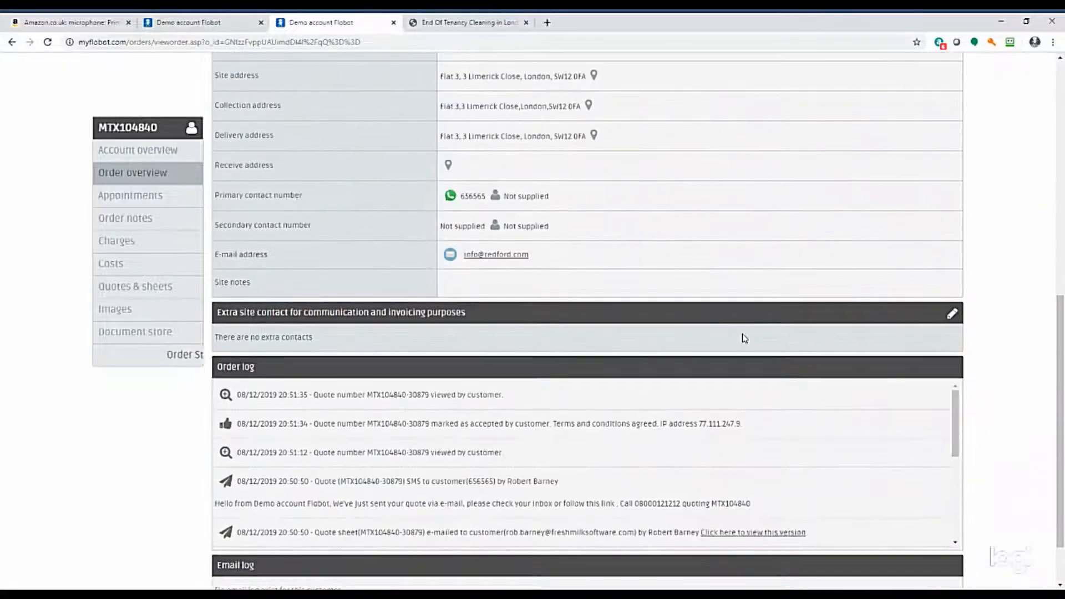
click(128, 289)
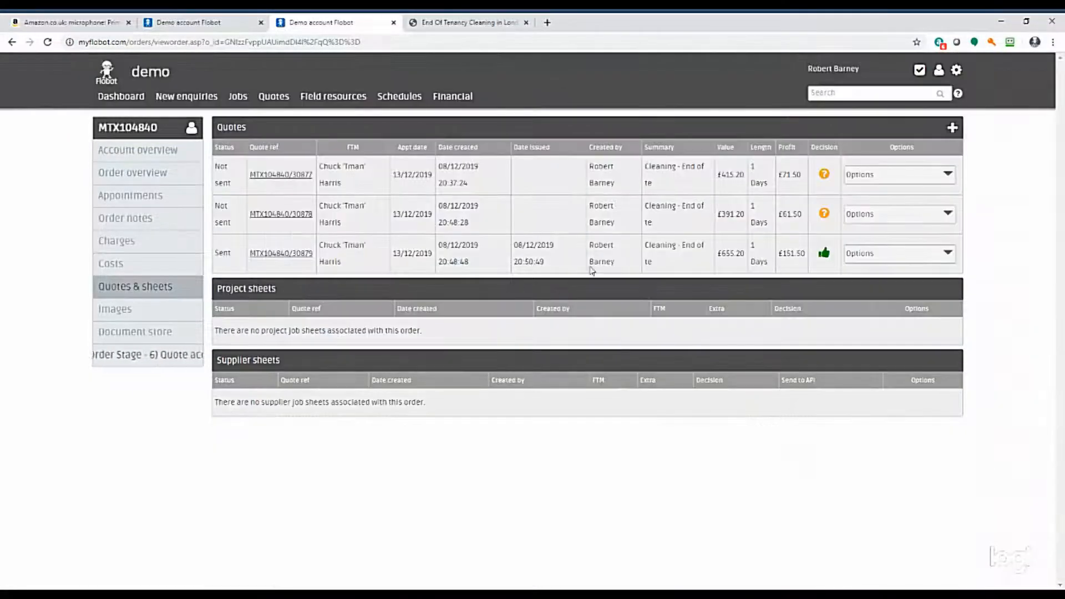
click(293, 255)
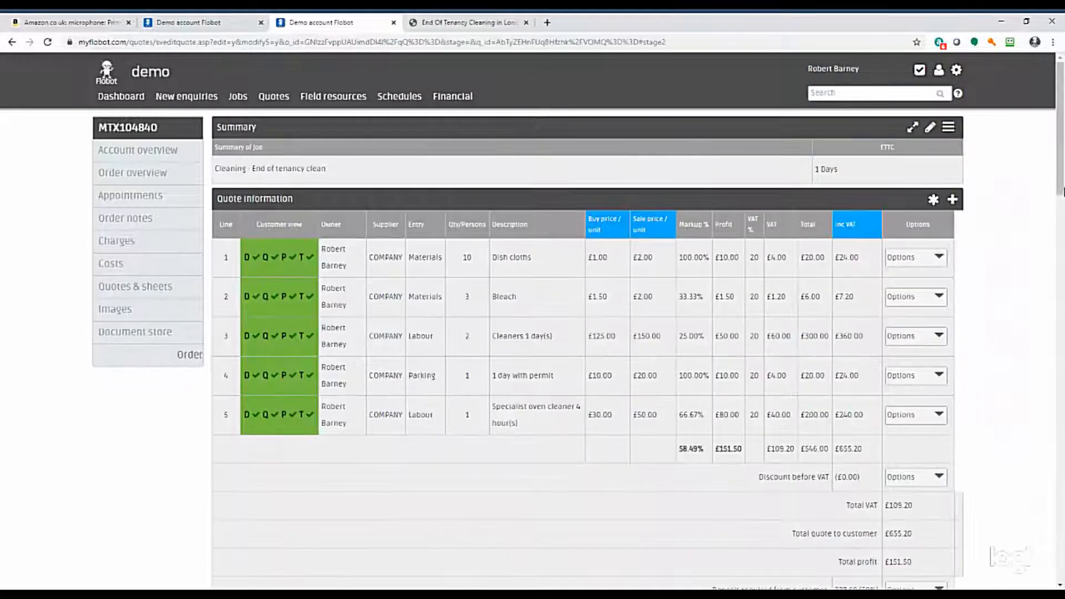
drag(1062, 191, 1044, 571)
click(669, 520)
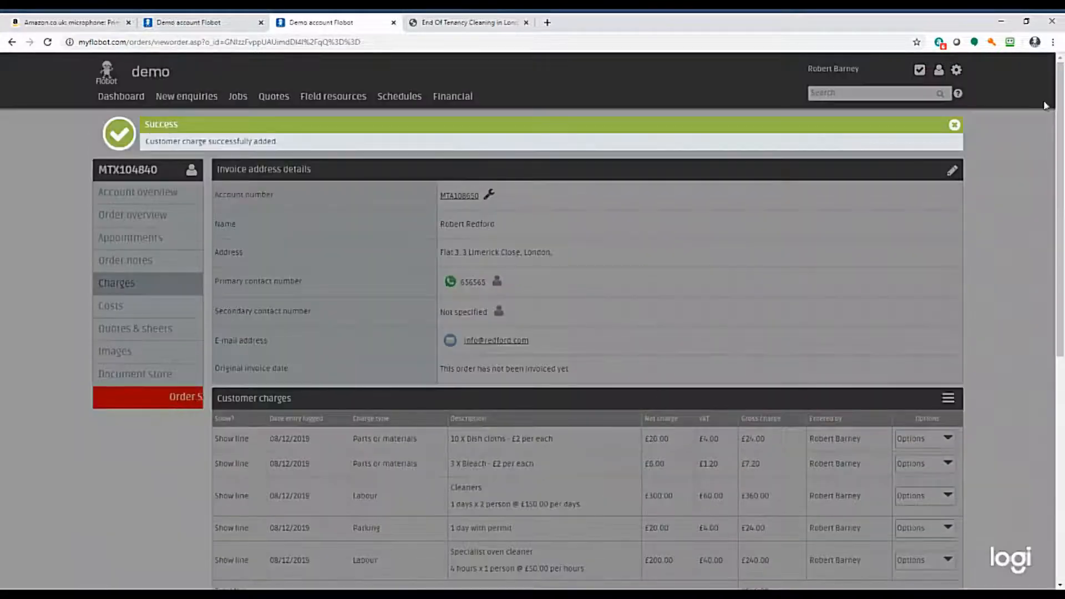
click(953, 125)
Set the order's customer deposit as a percentage of 50% and save it.
scroll(984, 325, down, 5)
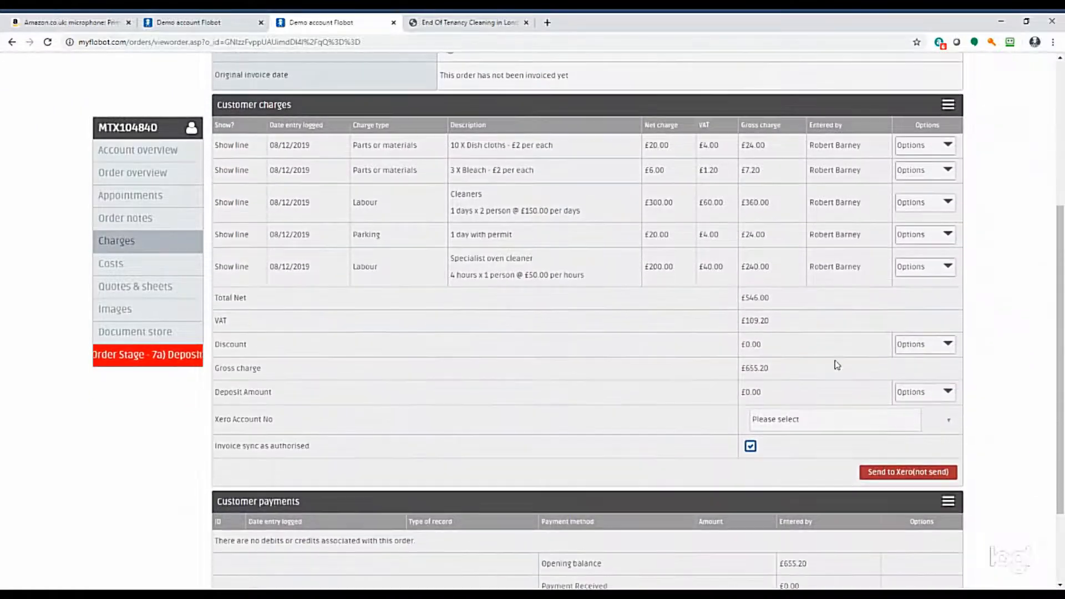
scroll(852, 398, down, 2)
click(938, 281)
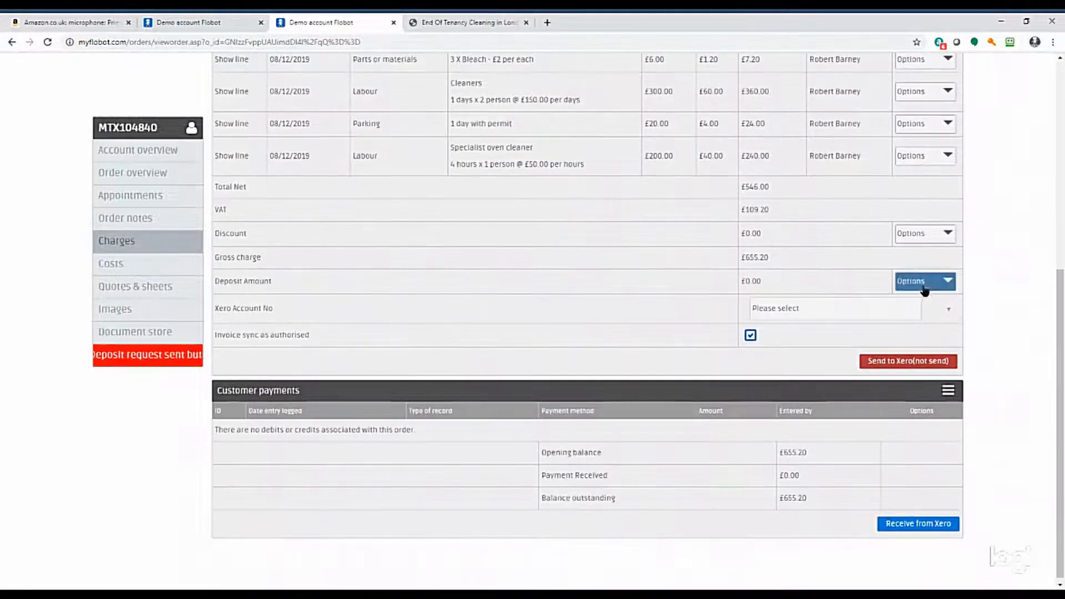
click(924, 304)
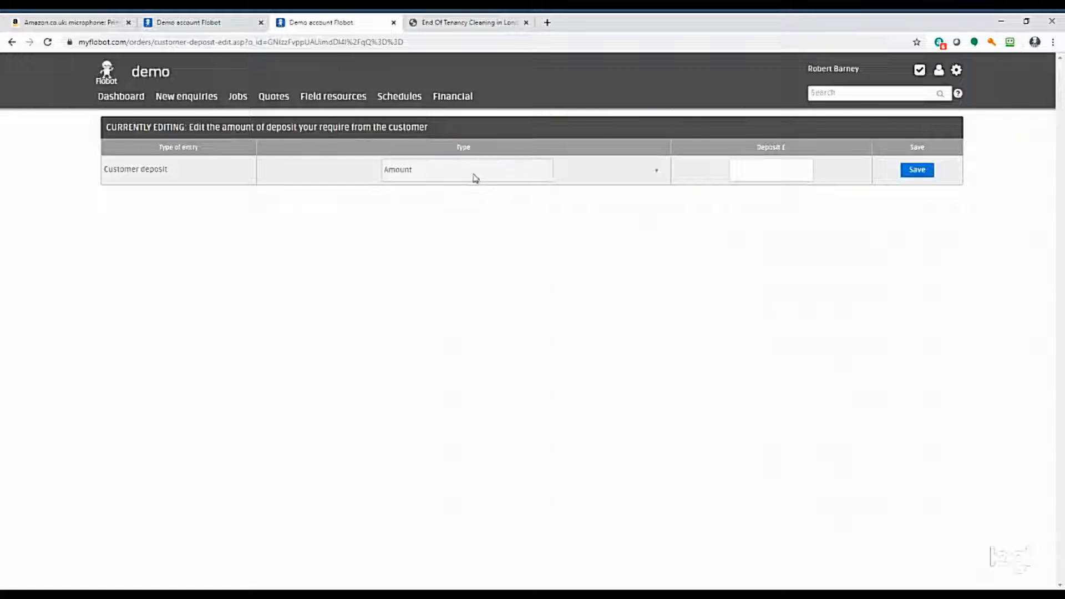
key(Down)
click(778, 160)
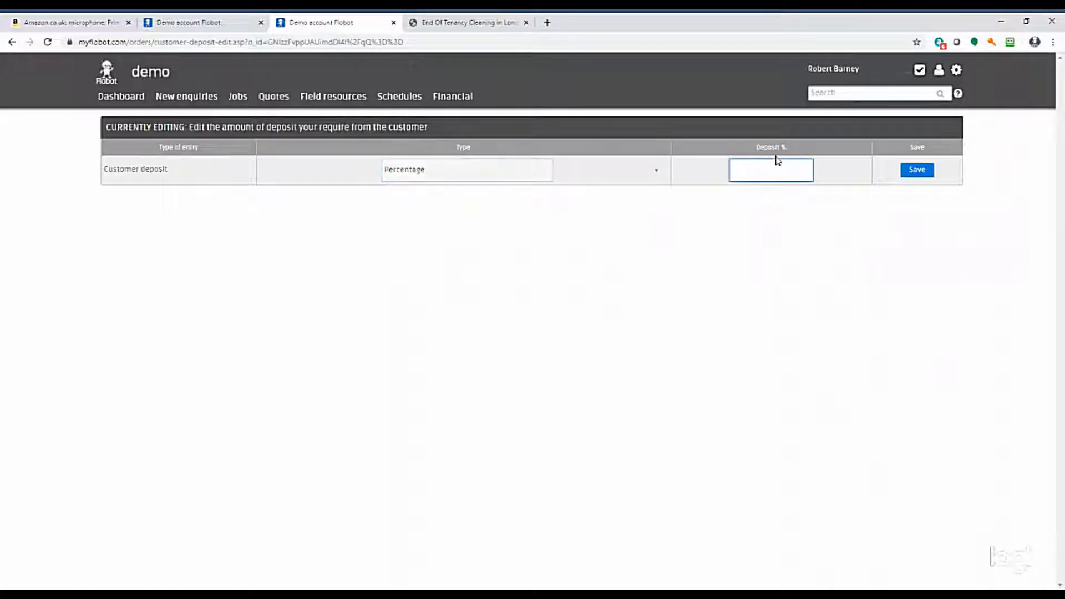
click(924, 171)
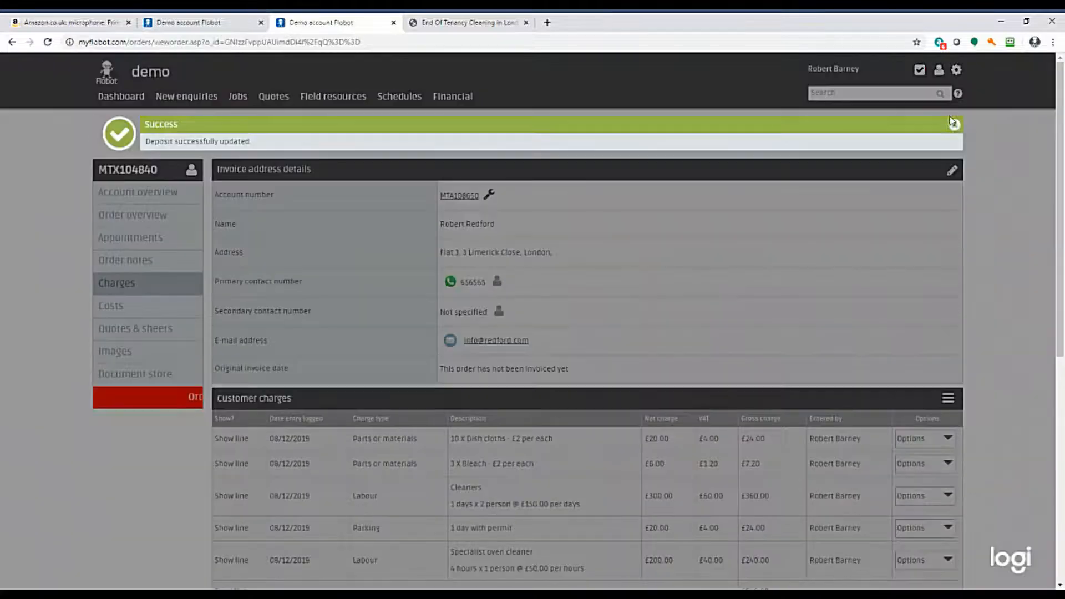
click(955, 125)
Send the customer a deposit invoice for the order's charges after checking the invoice preview.
scroll(955, 127, down, 5)
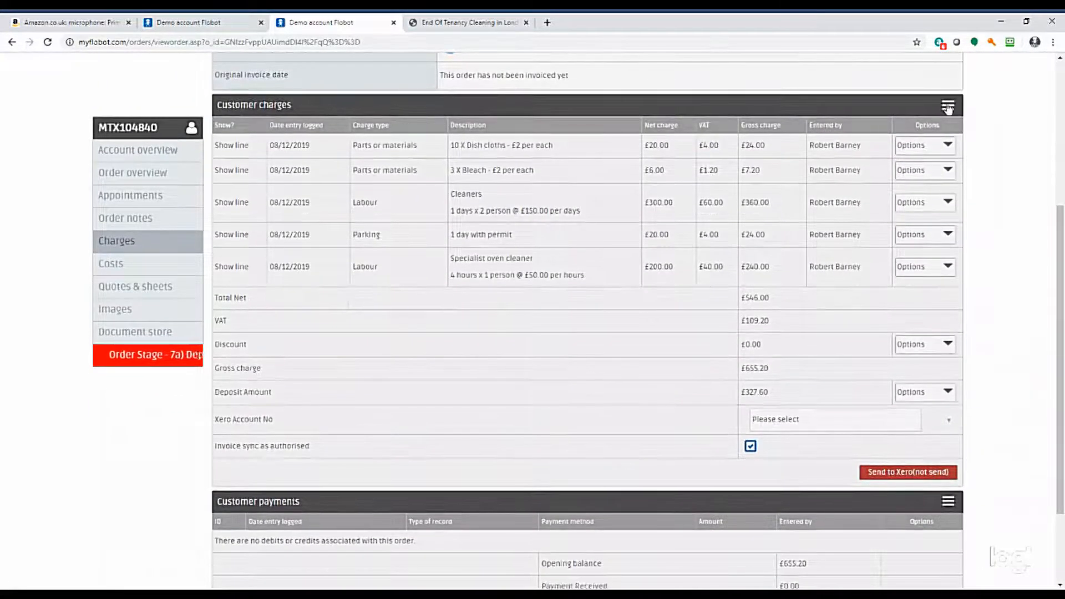
click(948, 106)
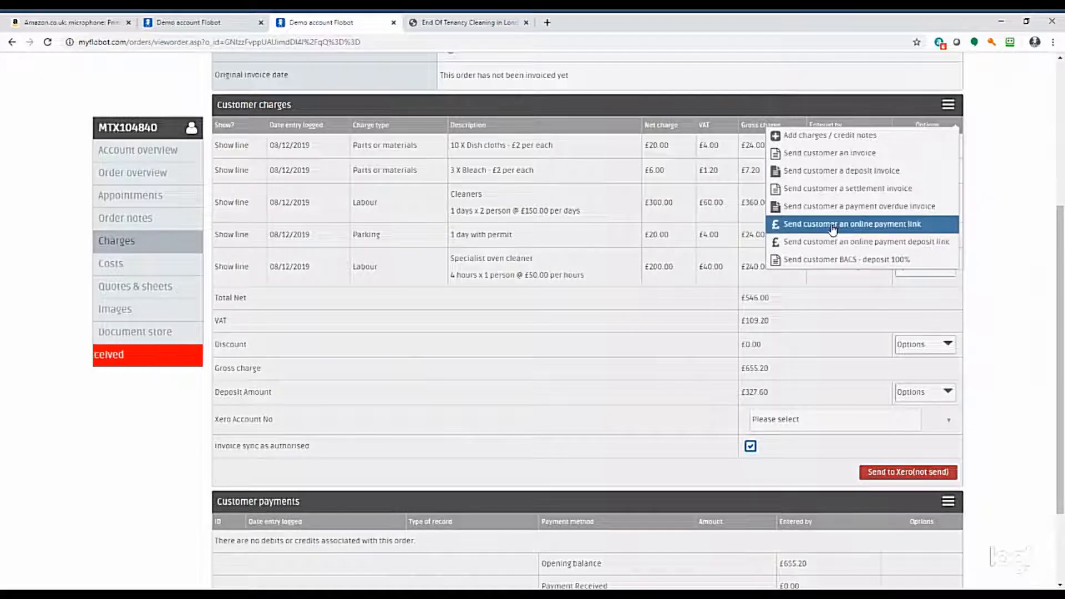
click(829, 173)
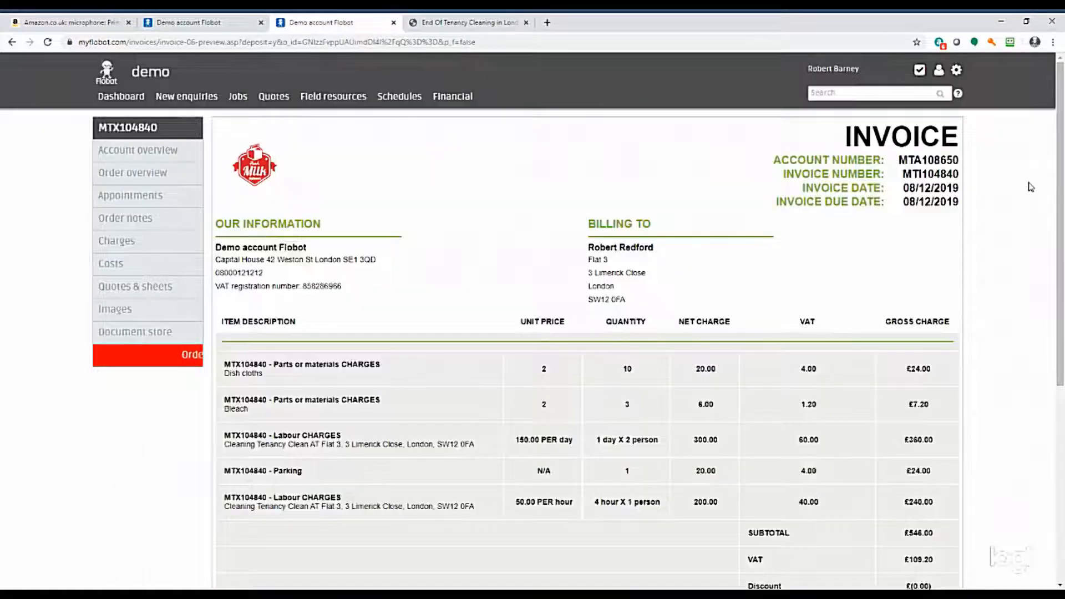
scroll(1018, 209, down, 5)
scroll(1015, 210, up, 3)
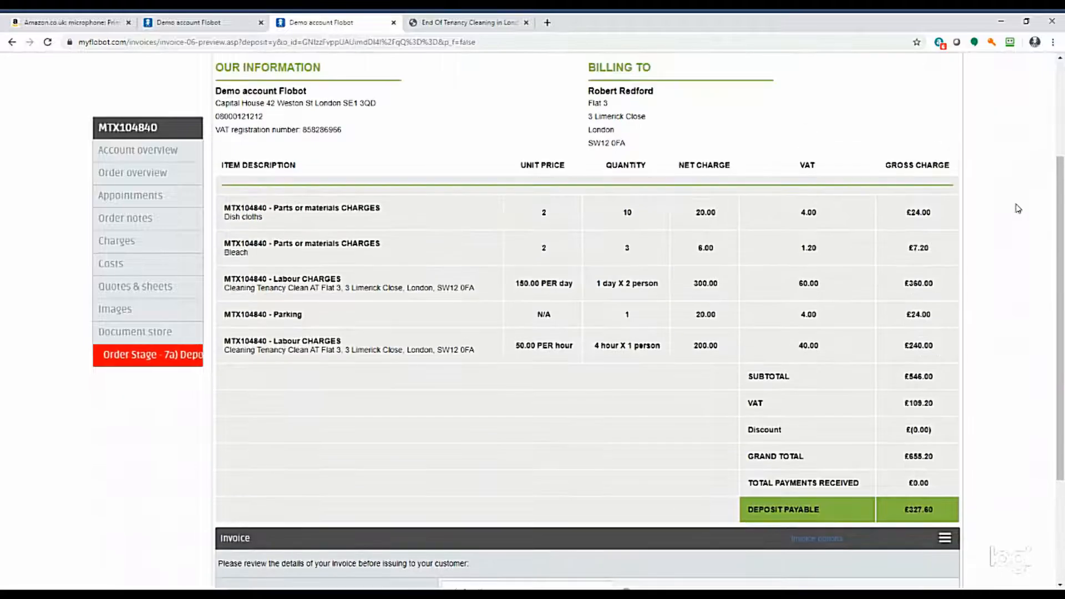
scroll(1015, 209, down, 3)
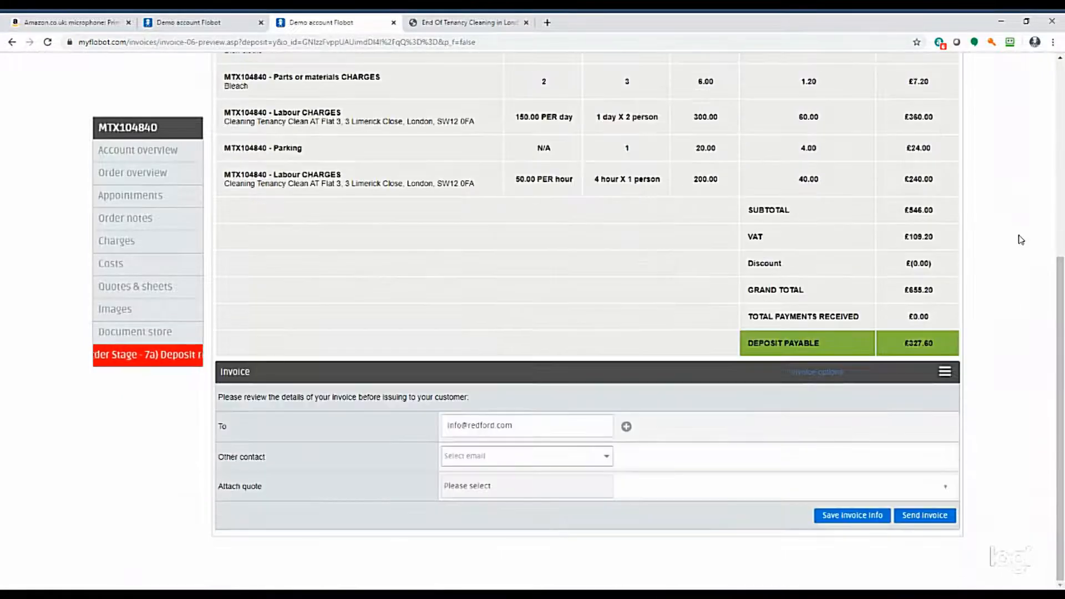
click(915, 519)
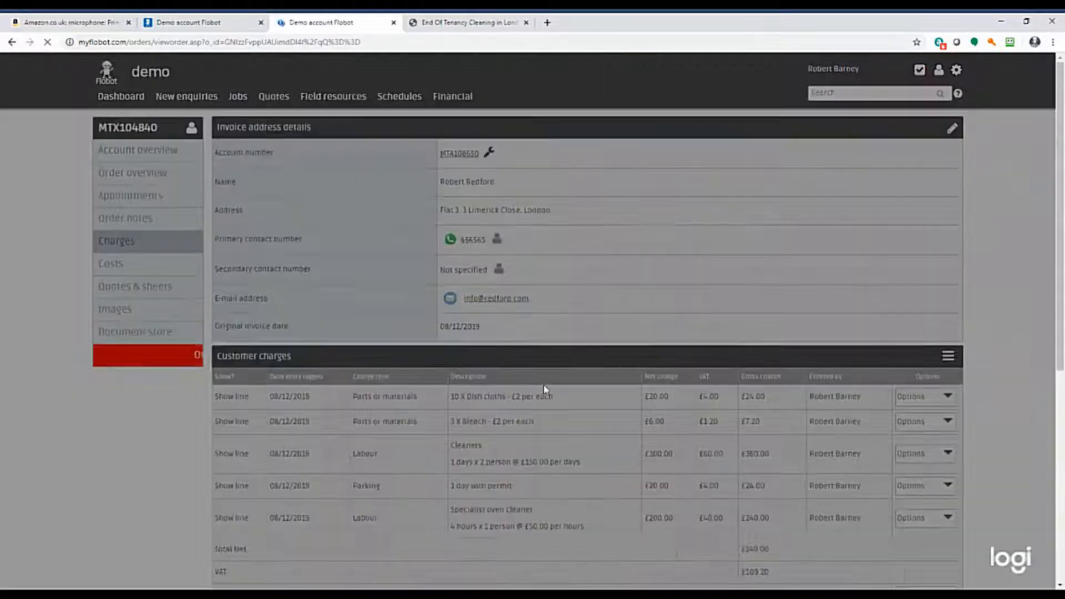
Publish a project sheet from the accepted end of tenancy quote without e-mailing it.
scroll(521, 248, down, 5)
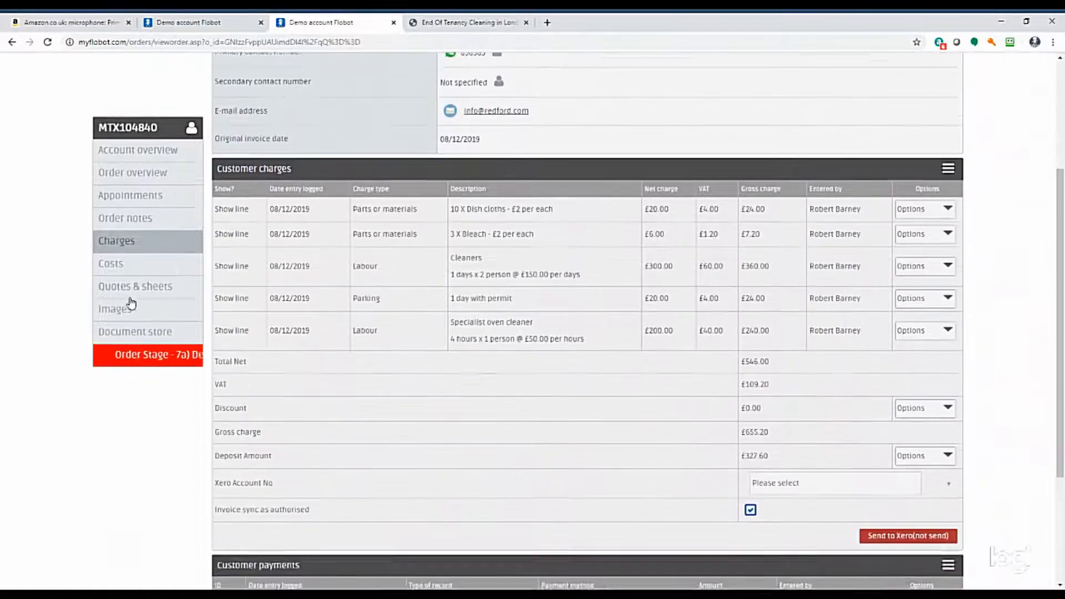
click(126, 287)
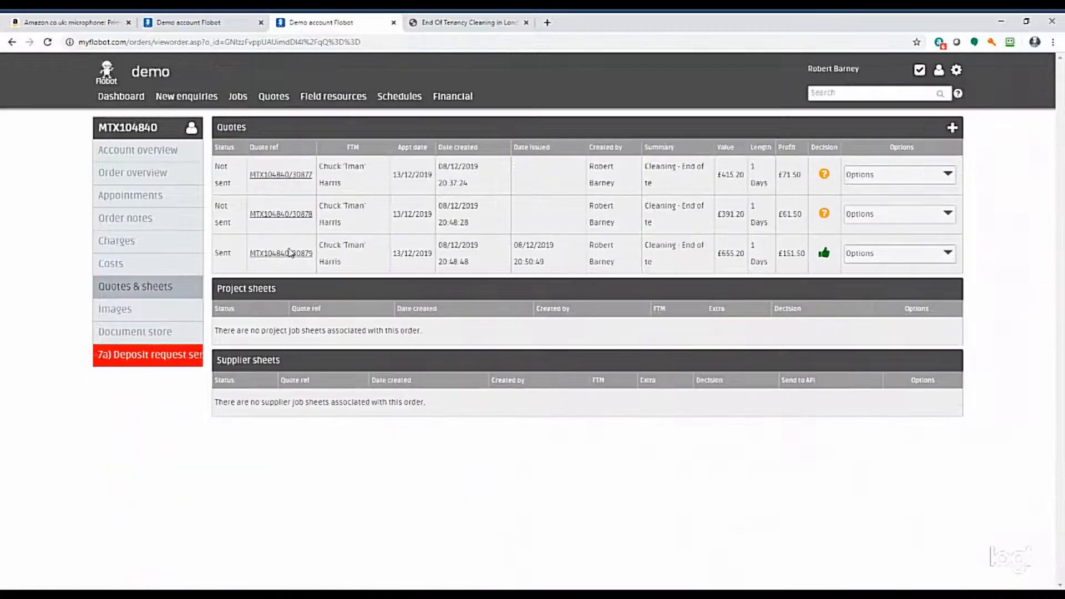
click(311, 254)
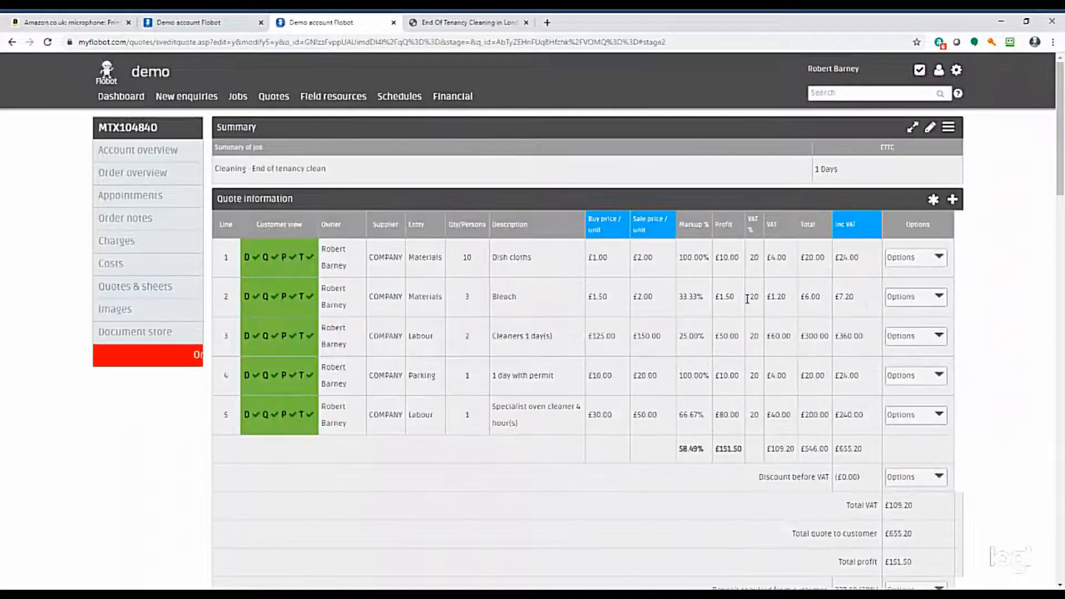
drag(1062, 165, 982, 578)
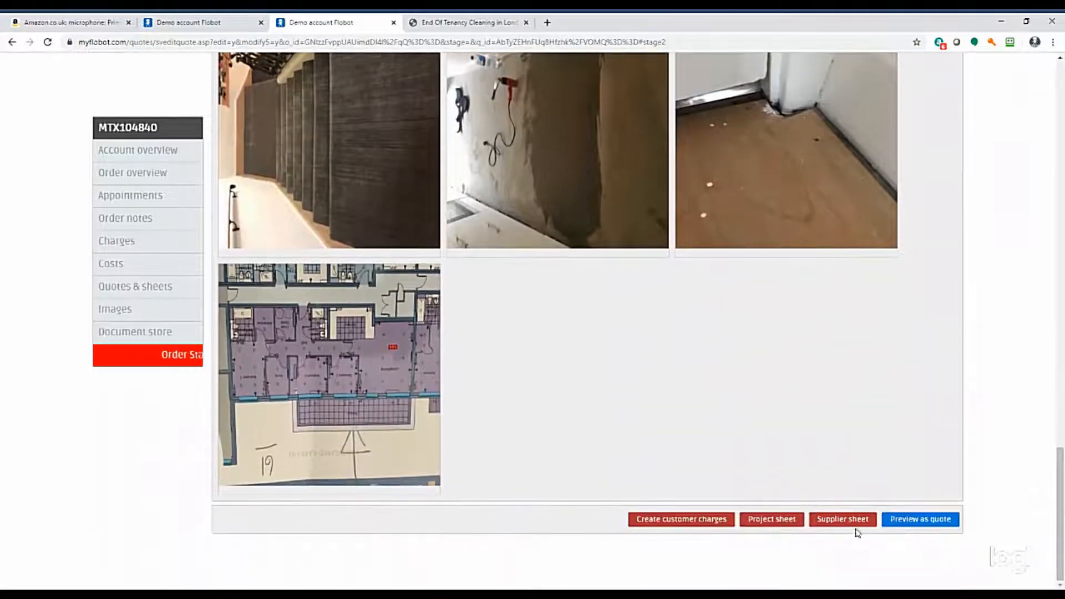
click(777, 524)
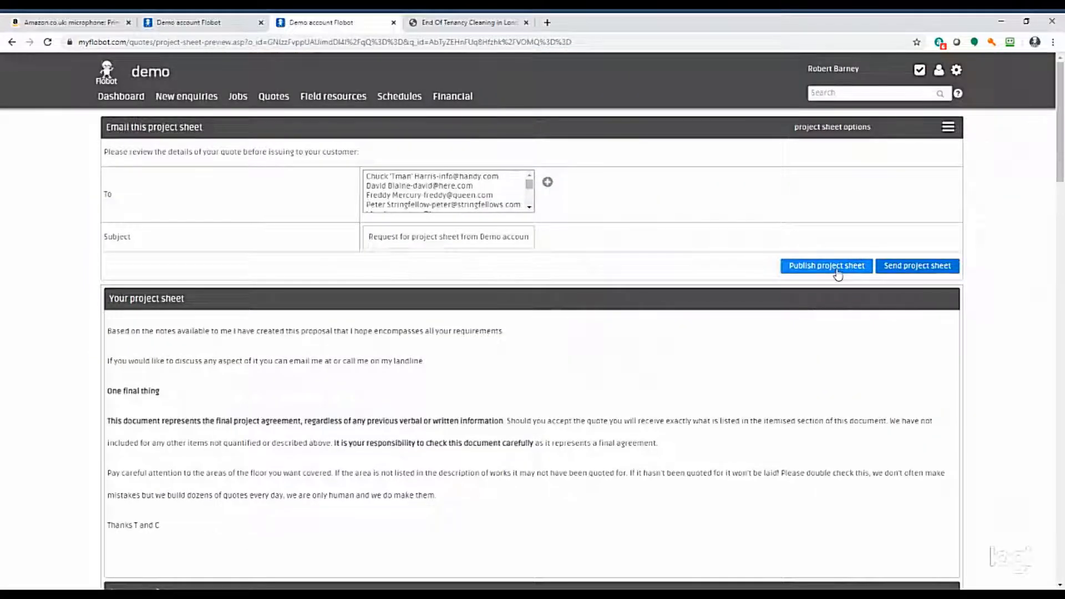
click(837, 269)
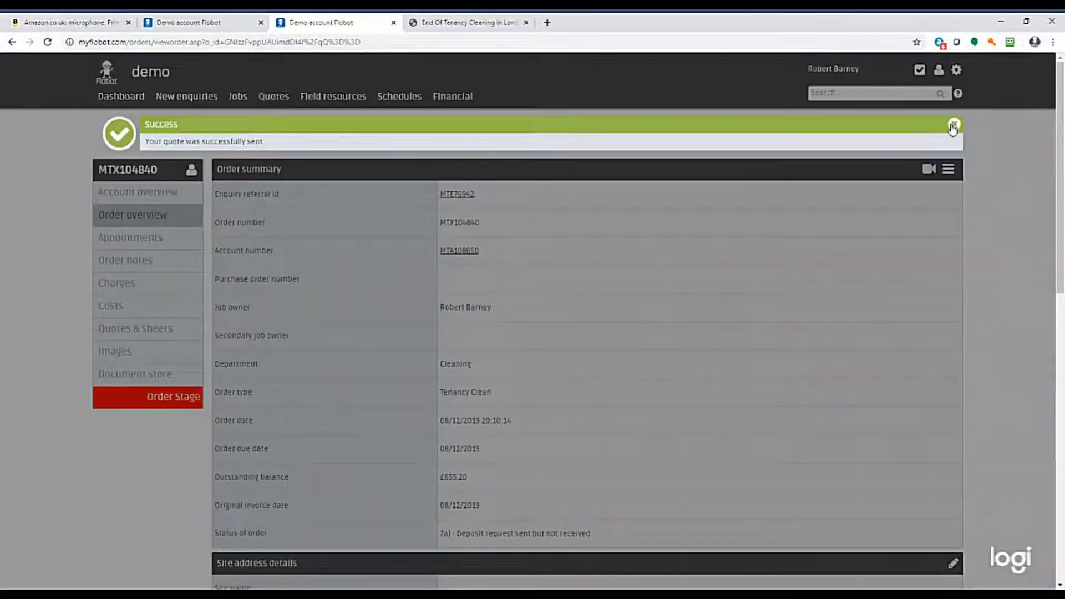
Check the order log and the order's customer and engineer notes for the published project sheet.
scroll(135, 283, down, 9)
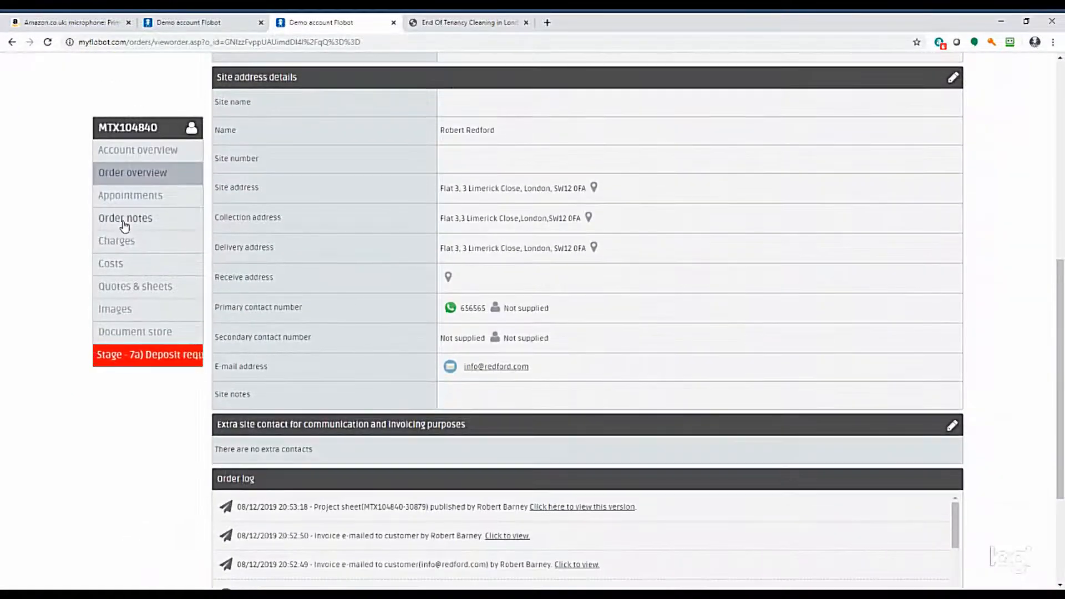
click(124, 222)
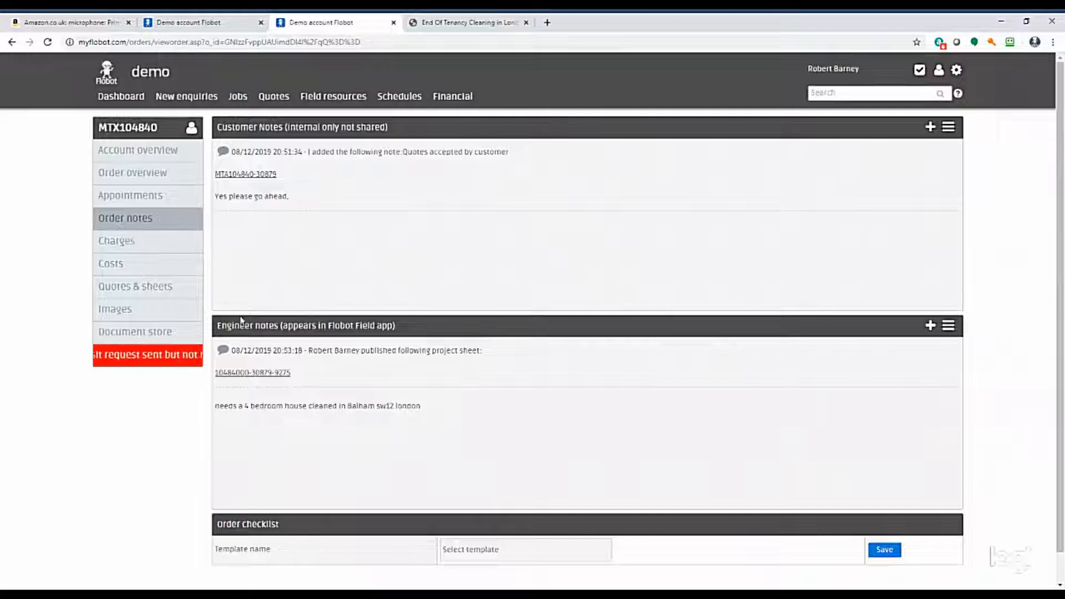
Open the published project sheet from the engineer notes and review its work description, images and summary of charges.
click(259, 375)
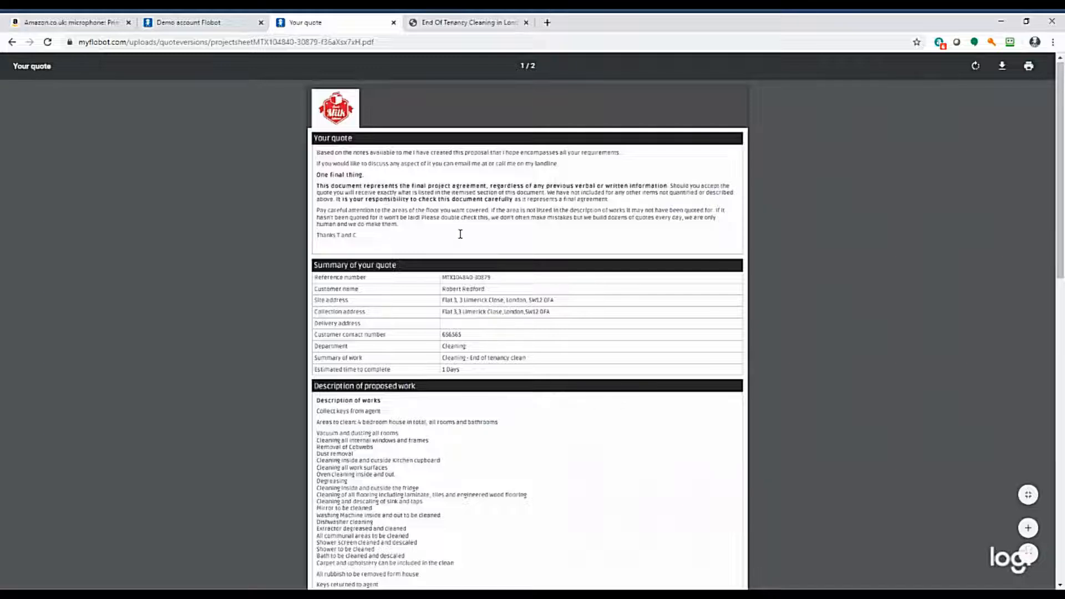
scroll(460, 234, down, 15)
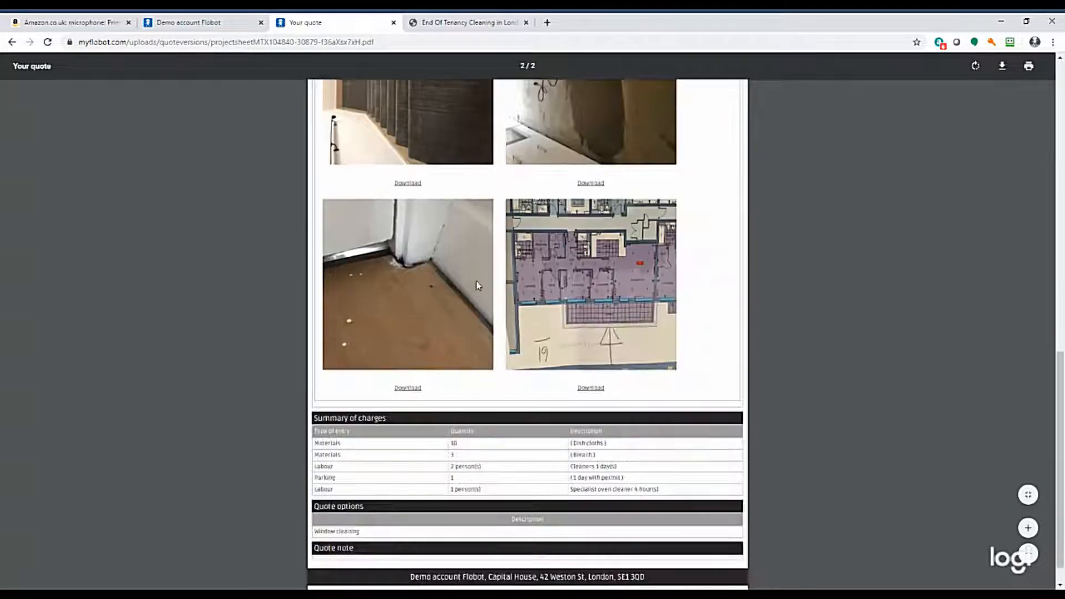
scroll(478, 278, up, 1)
scroll(477, 277, down, 2)
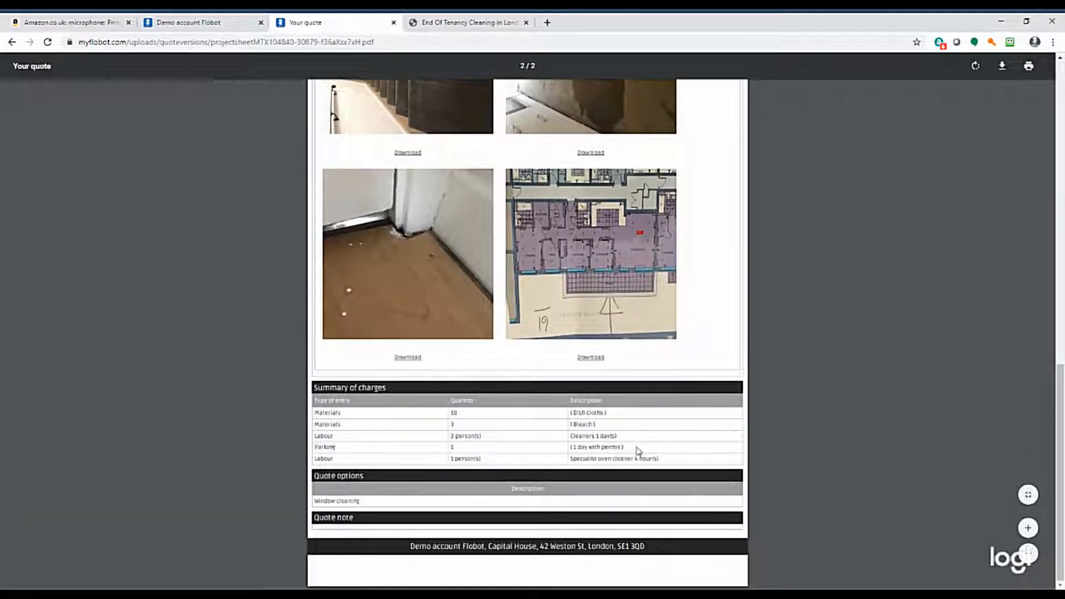
scroll(681, 392, up, 15)
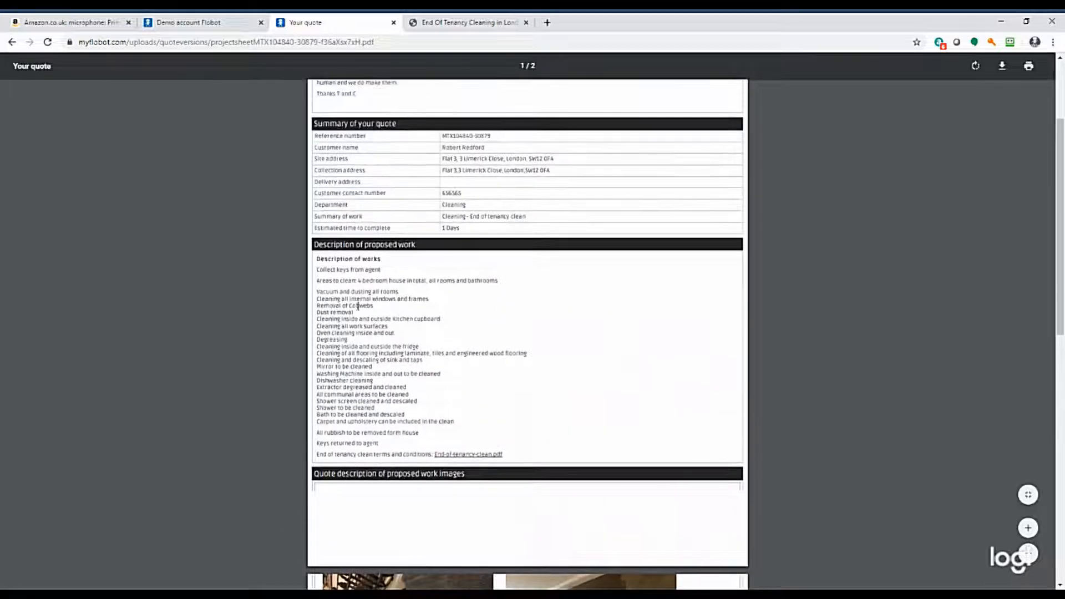
drag(316, 281, 520, 284)
click(578, 357)
click(12, 42)
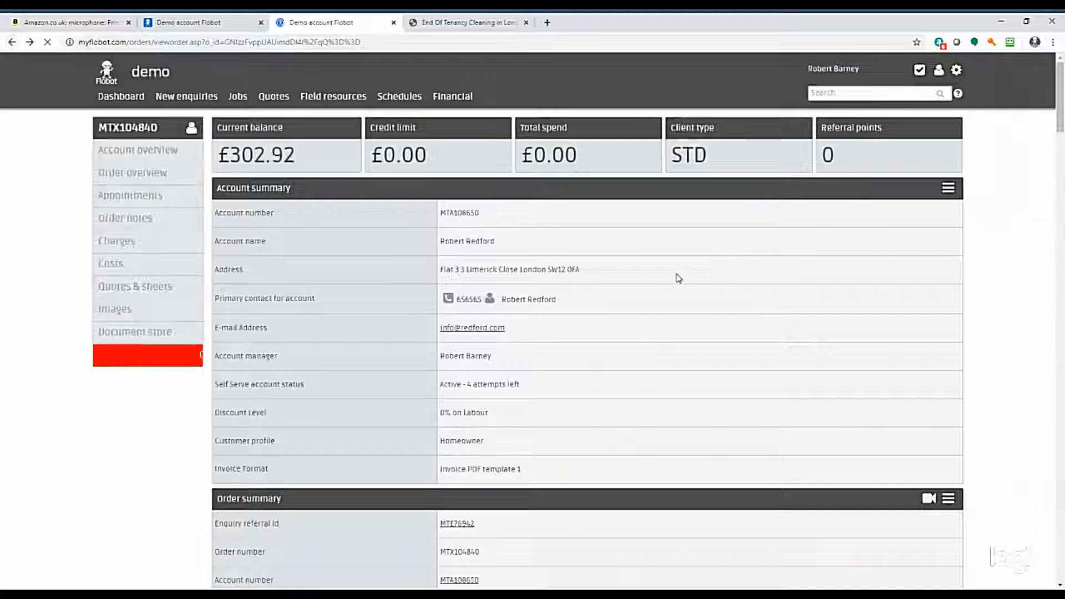
Start a Job or project appointment for the order on Monday 16/12/2019 in the schedule of the engineer who has the 13/12/2019 appointment.
scroll(143, 254, down, 9)
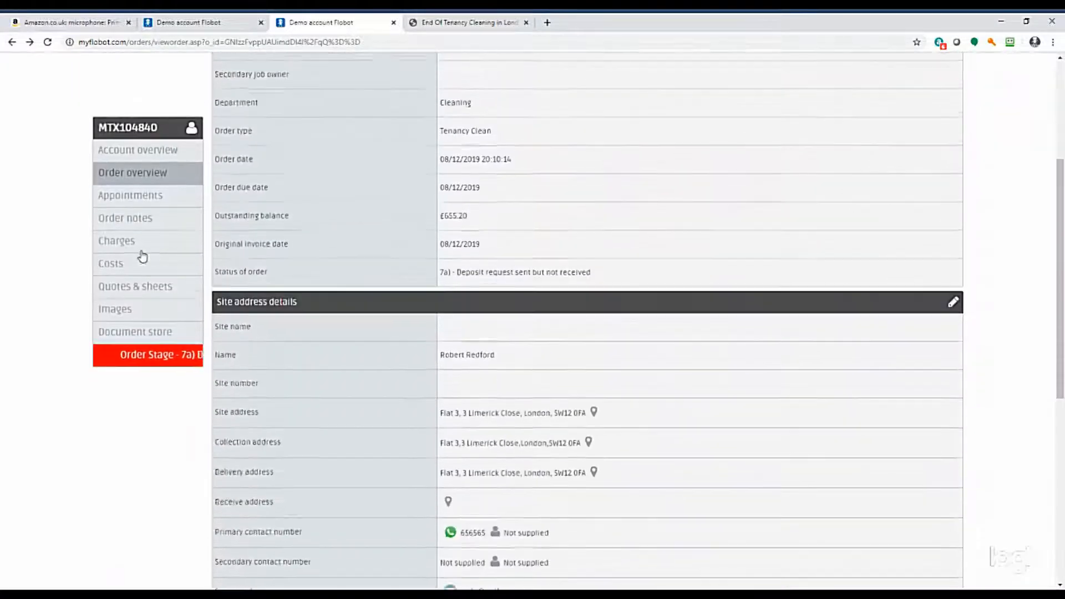
click(128, 198)
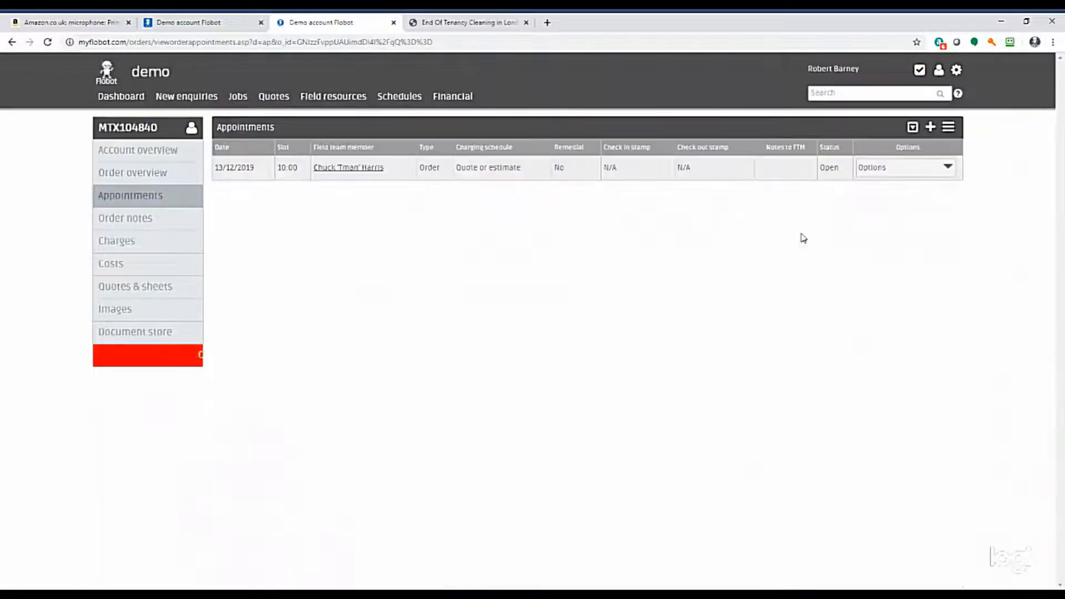
click(931, 127)
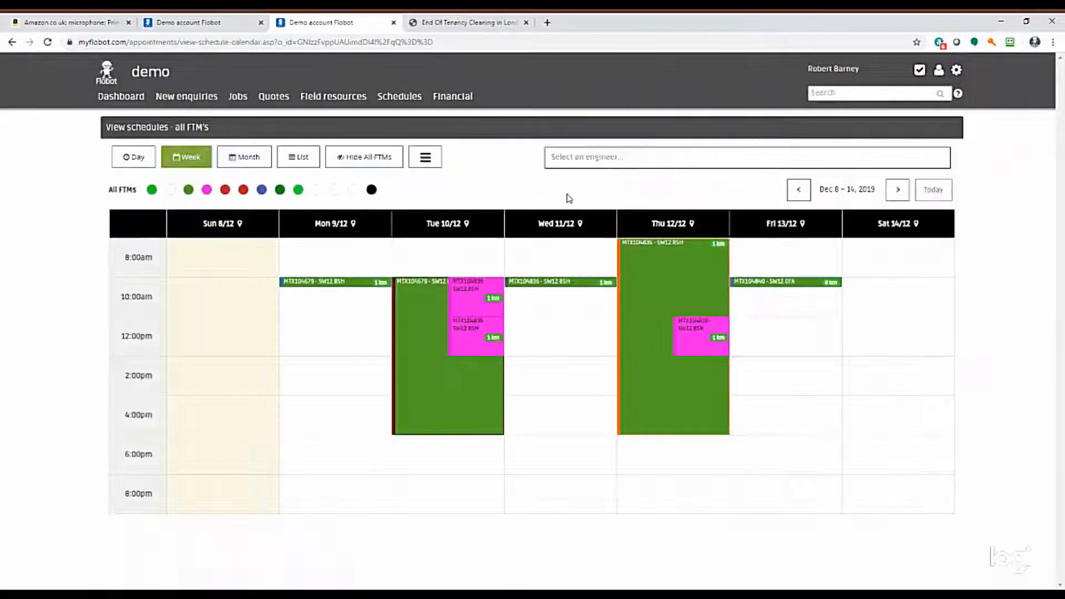
click(574, 156)
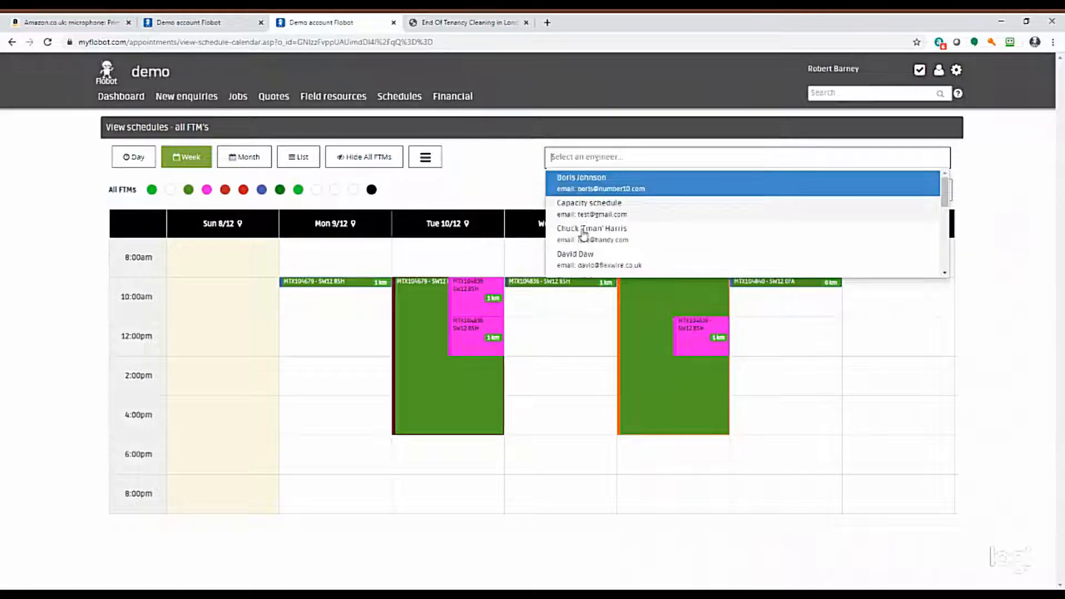
click(584, 235)
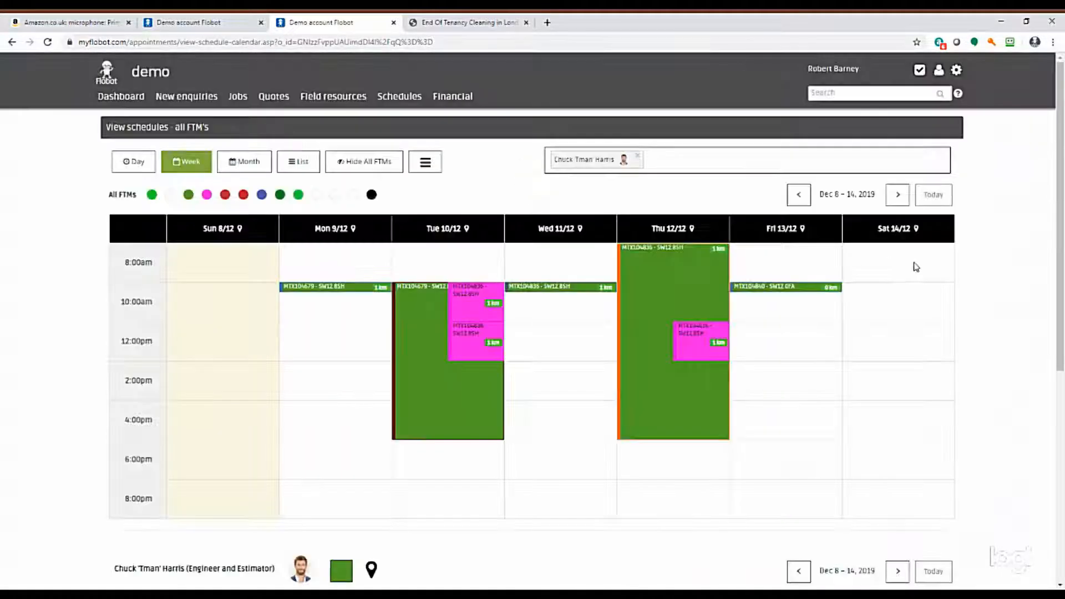
scroll(990, 283, down, 6)
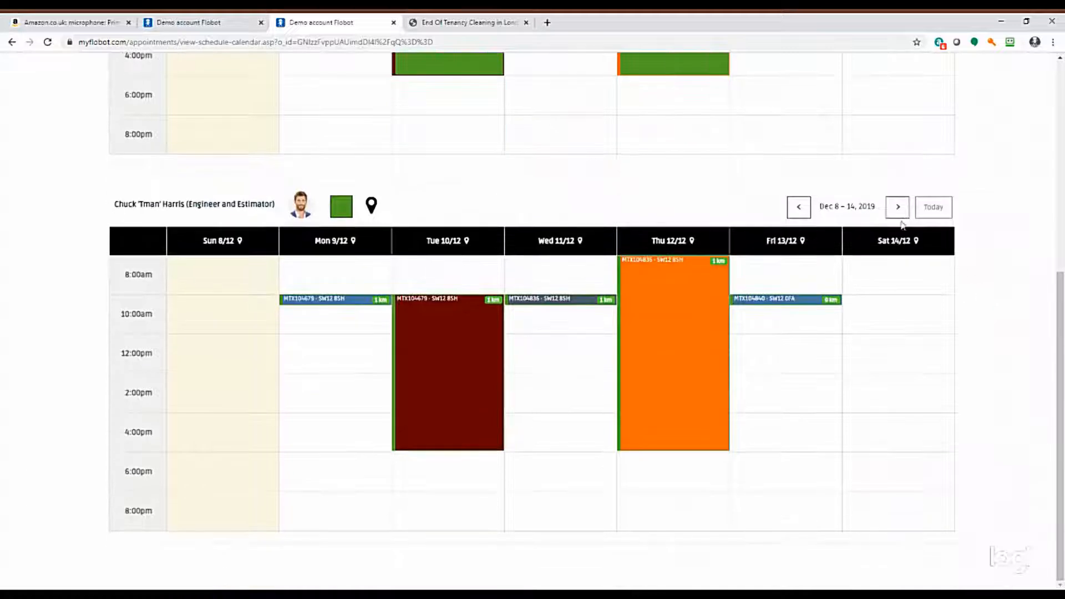
click(897, 208)
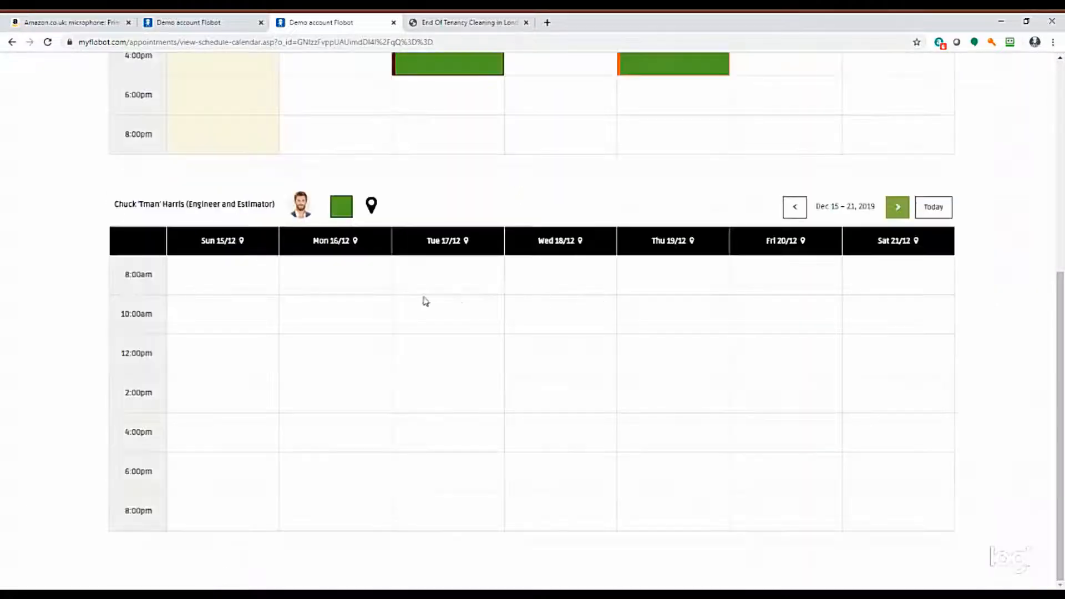
click(325, 308)
click(348, 276)
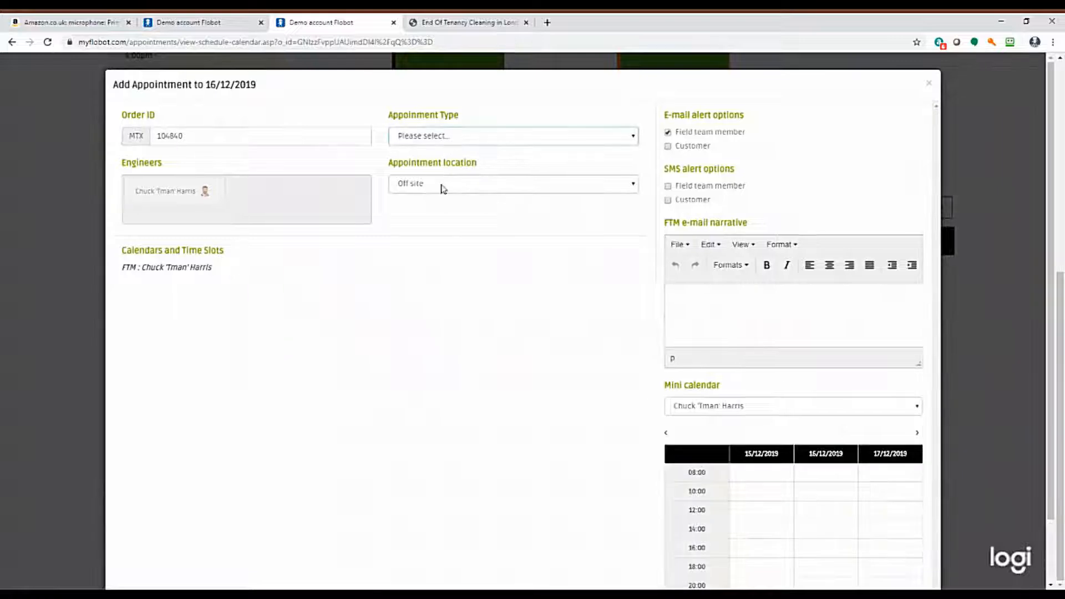
Turn off the appointment's e-mail and SMS alerts for both the field team member and the customer.
click(669, 132)
click(669, 146)
click(668, 199)
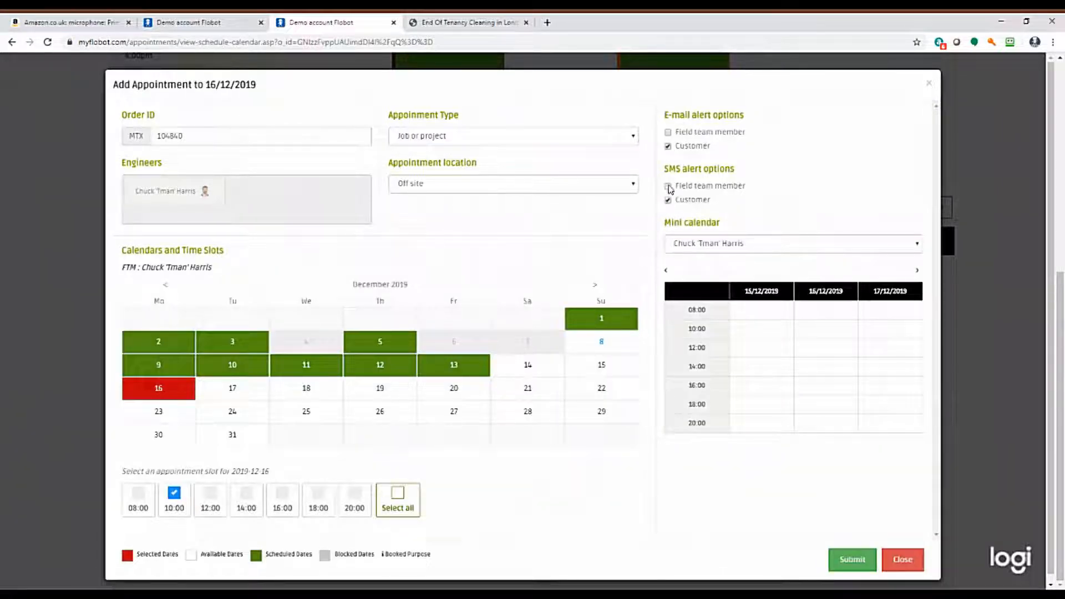
click(669, 146)
click(668, 199)
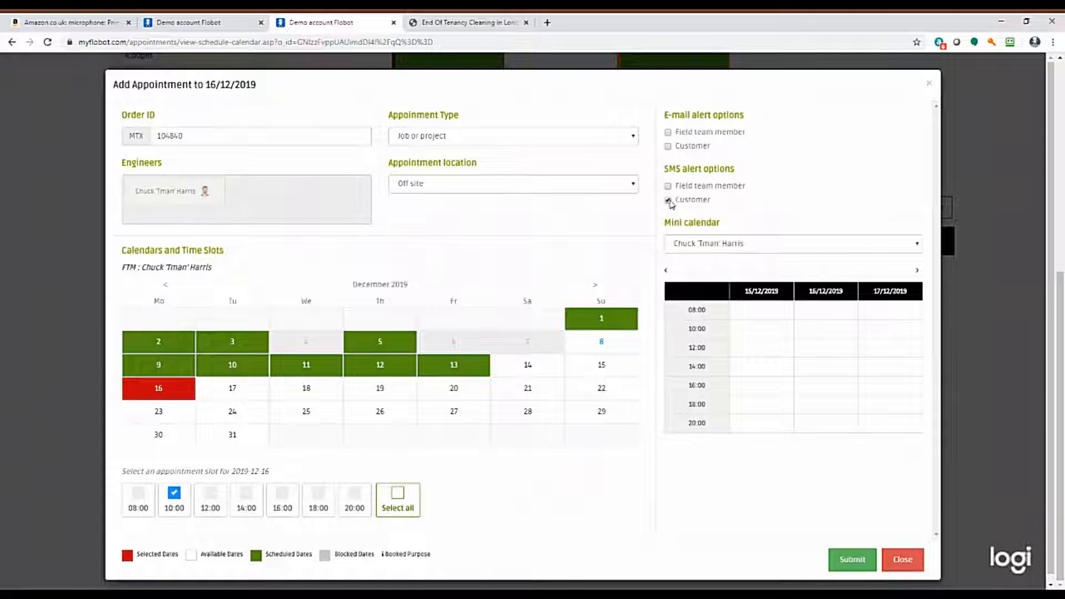
Extend the appointment to cover the 08:00, 10:00, 12:00, 14:00 and 16:00 slots and submit it.
click(213, 497)
click(247, 496)
click(283, 496)
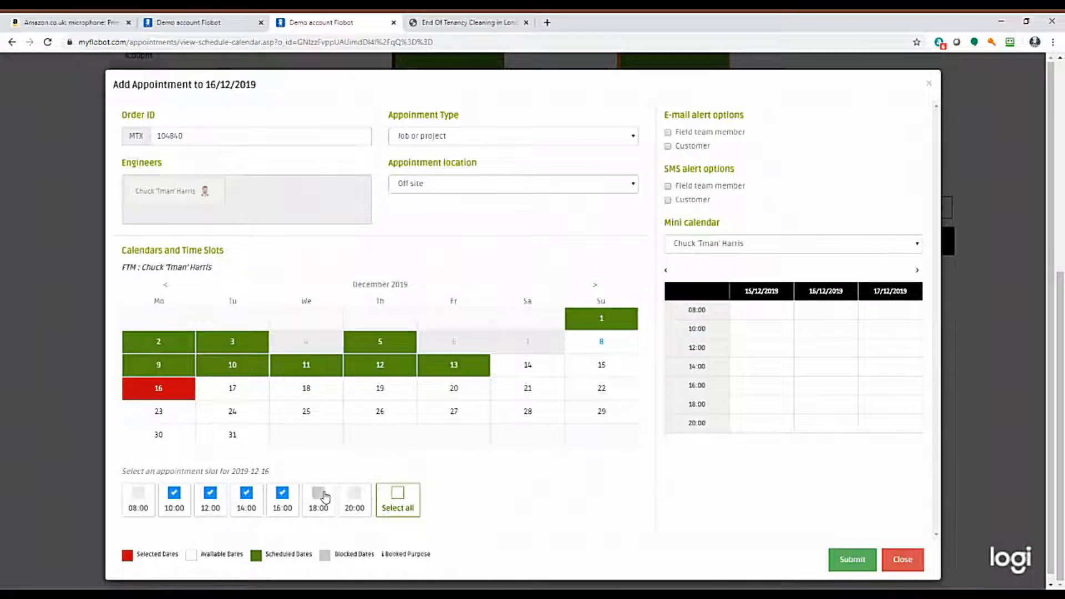
click(138, 493)
scroll(874, 556, down, 1)
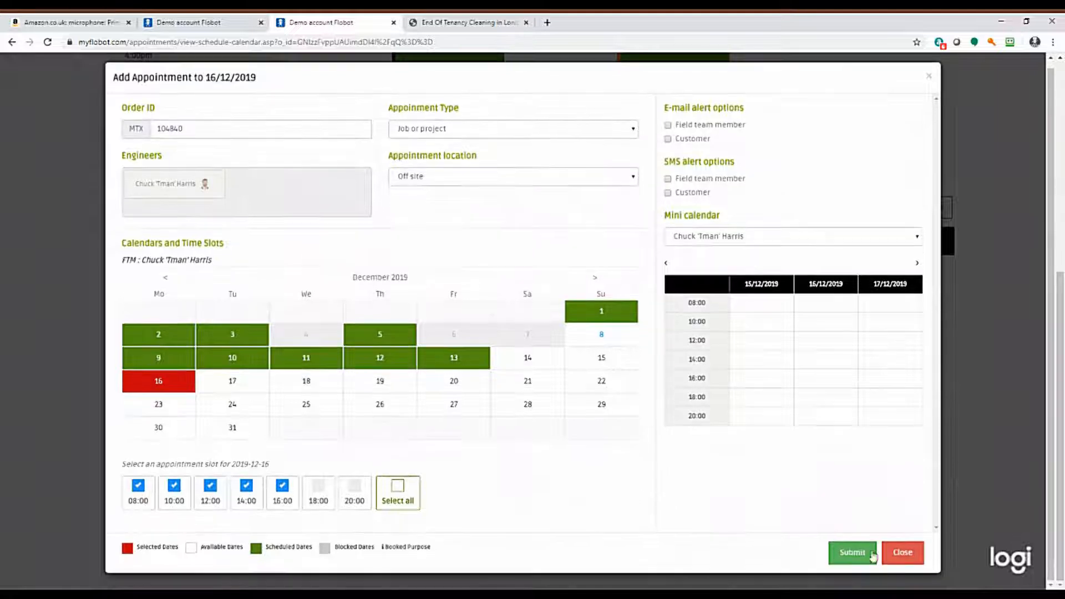
click(866, 554)
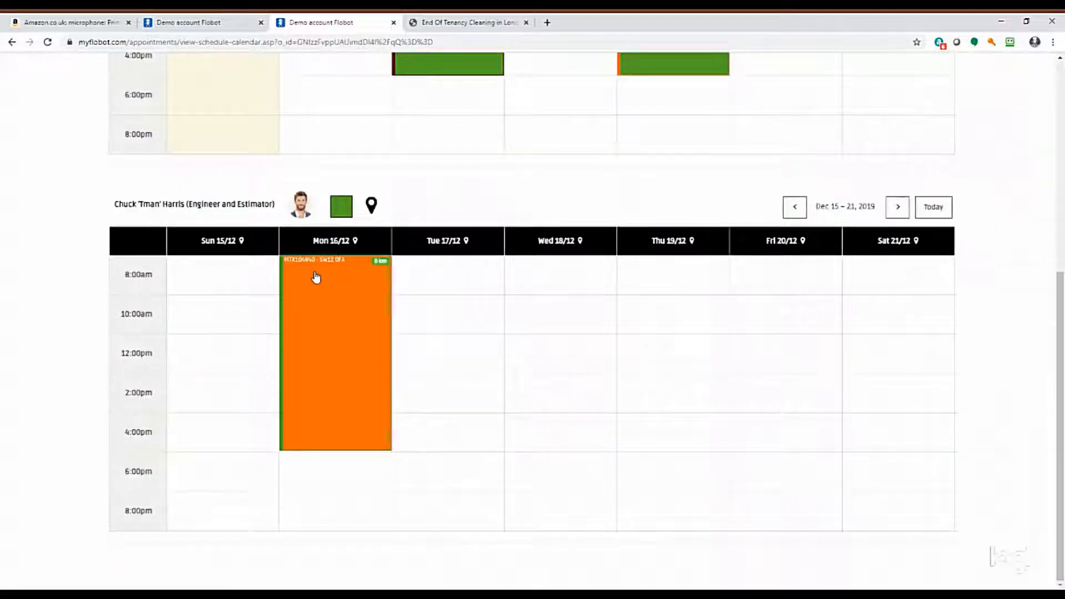
Switch to the Flobot Field app in BlueStacks and open the job booked for 16 December 2019.
click(326, 306)
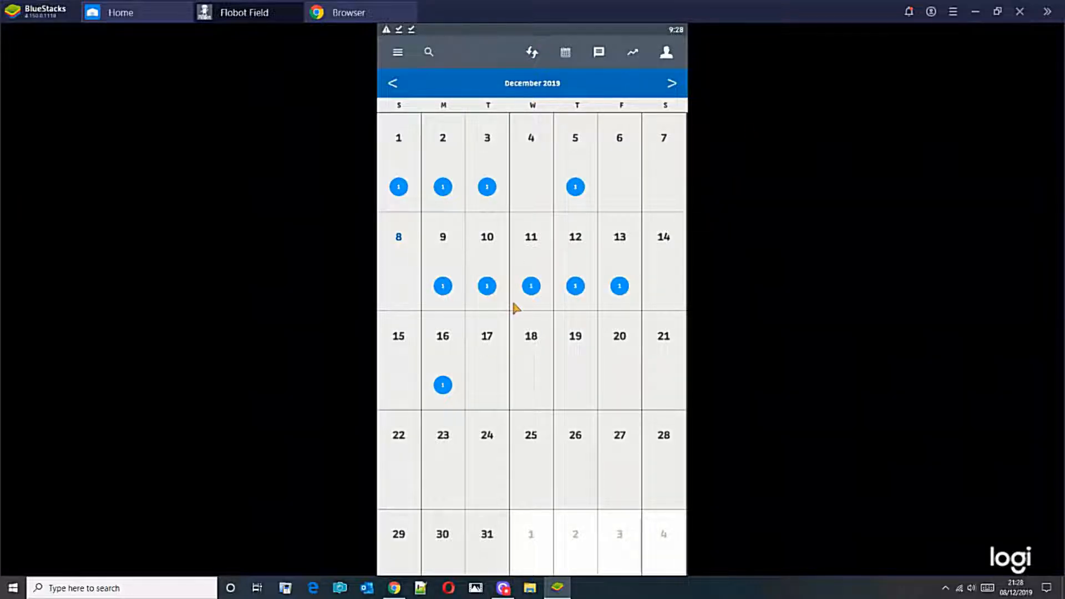
click(445, 369)
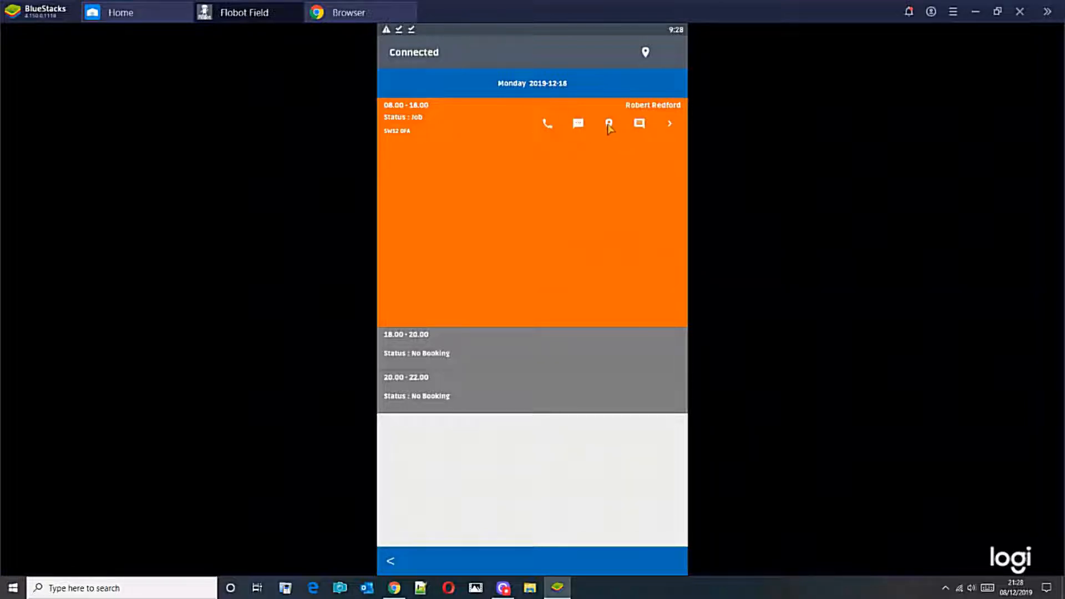
click(504, 193)
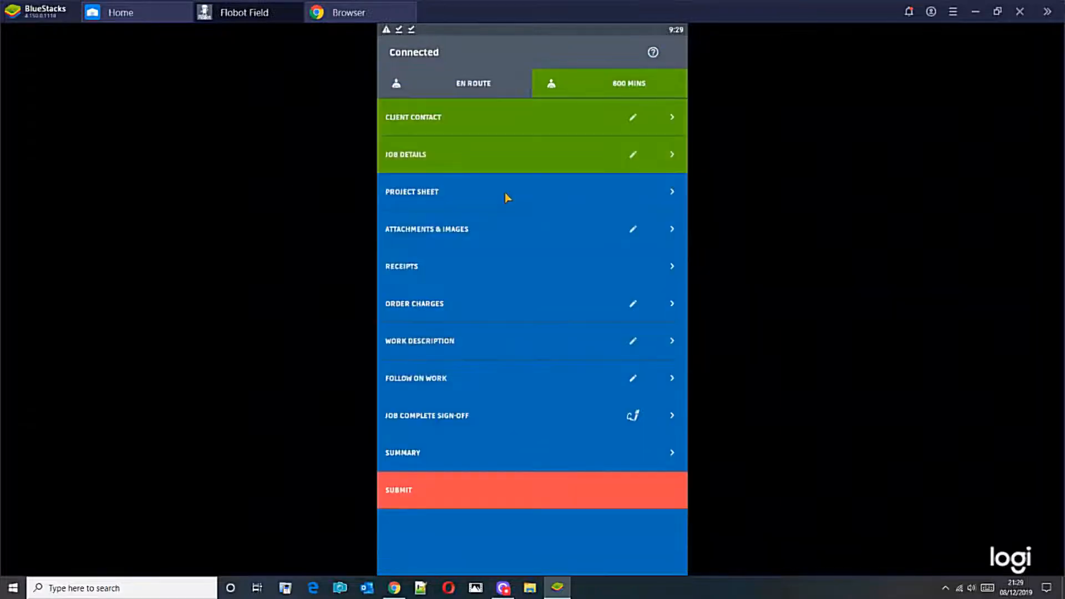
Review the job's client contact details and the customer location map, and return to the job overview.
click(432, 122)
scroll(576, 274, down, 3)
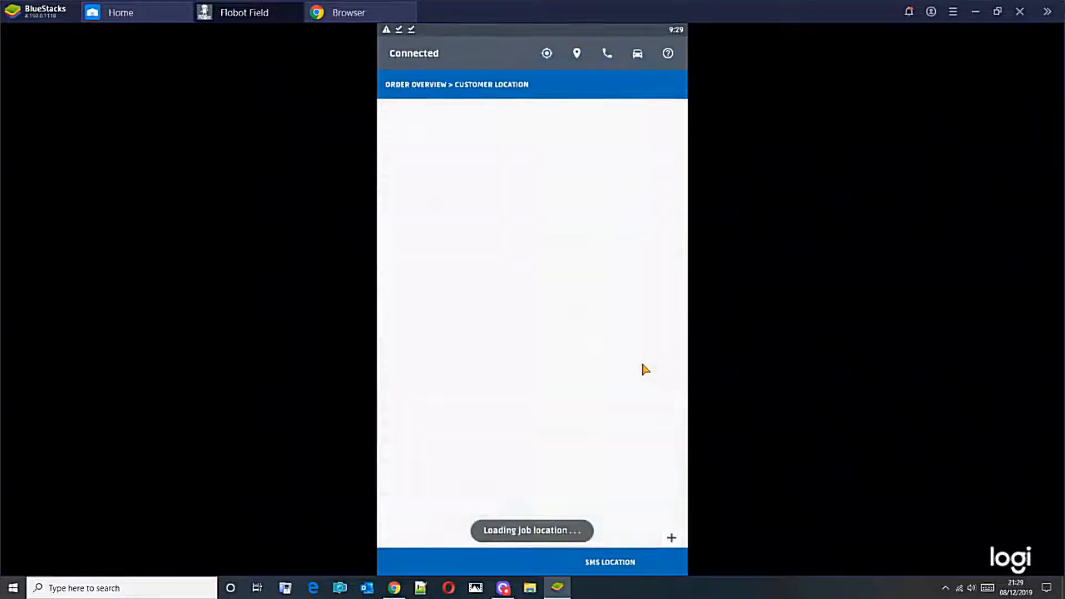
click(612, 563)
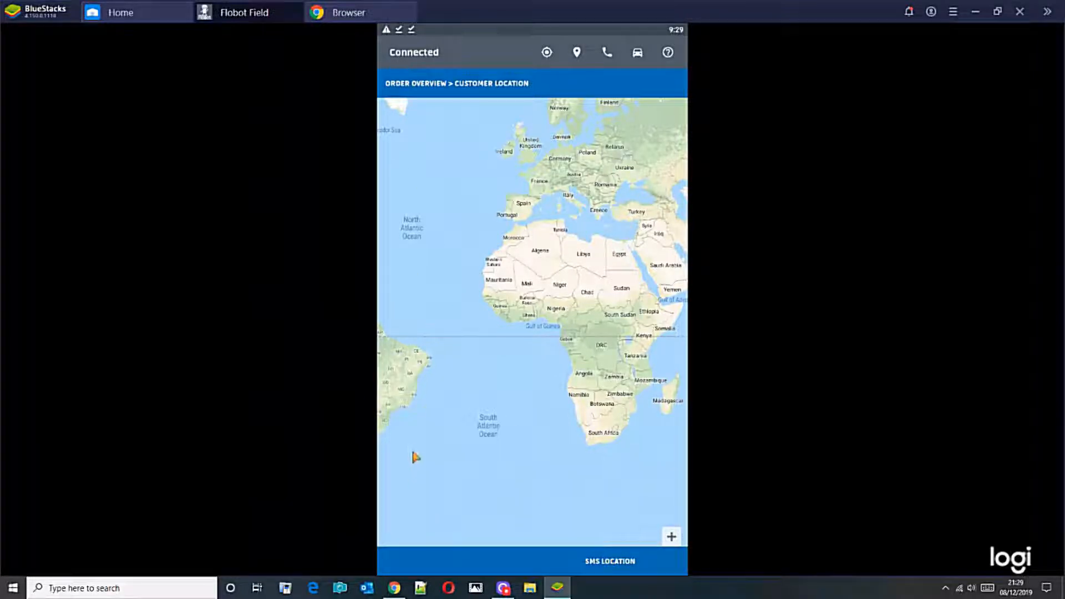
key(Escape)
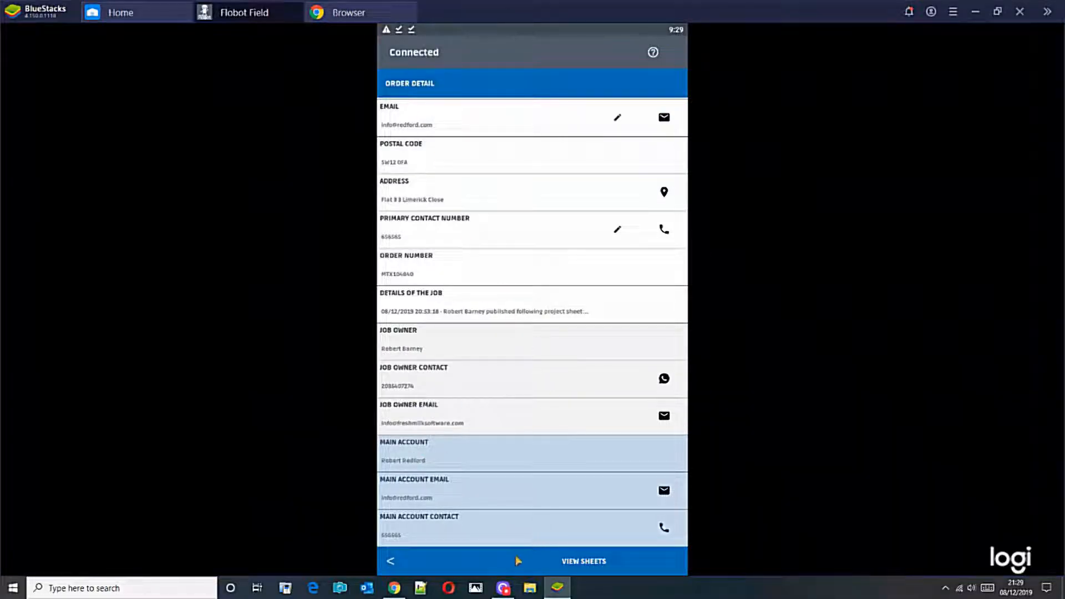
click(391, 561)
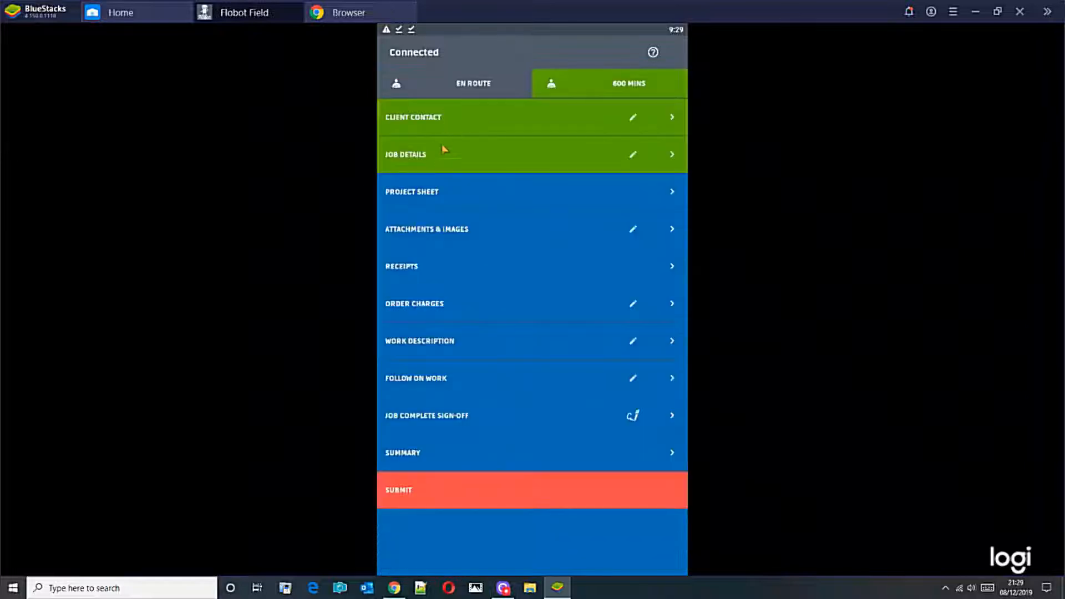
Check the job details note and the gallery of the job's attachments and images.
click(433, 165)
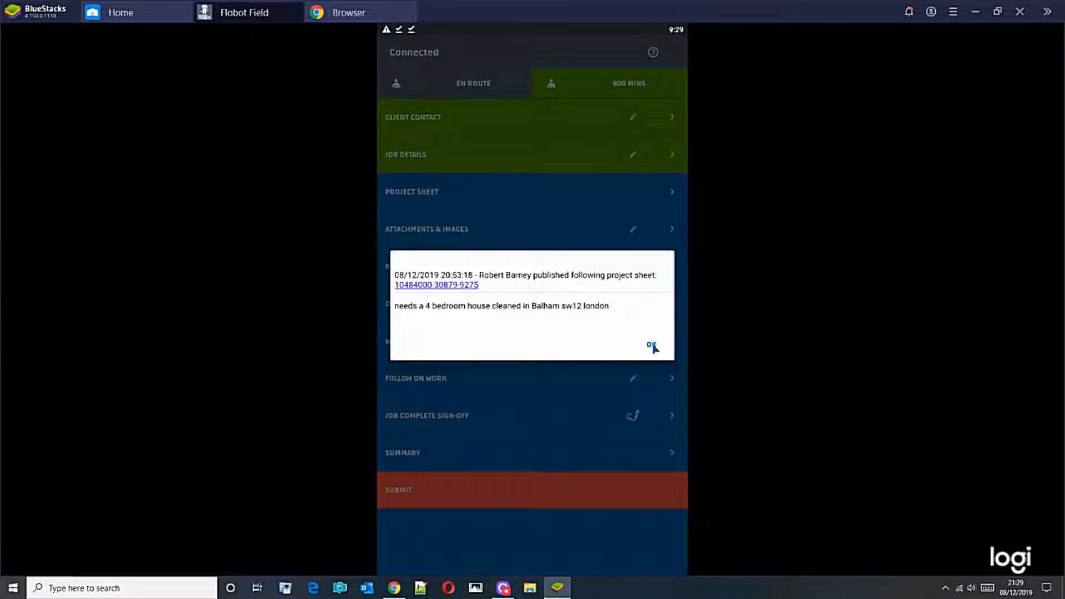
click(653, 346)
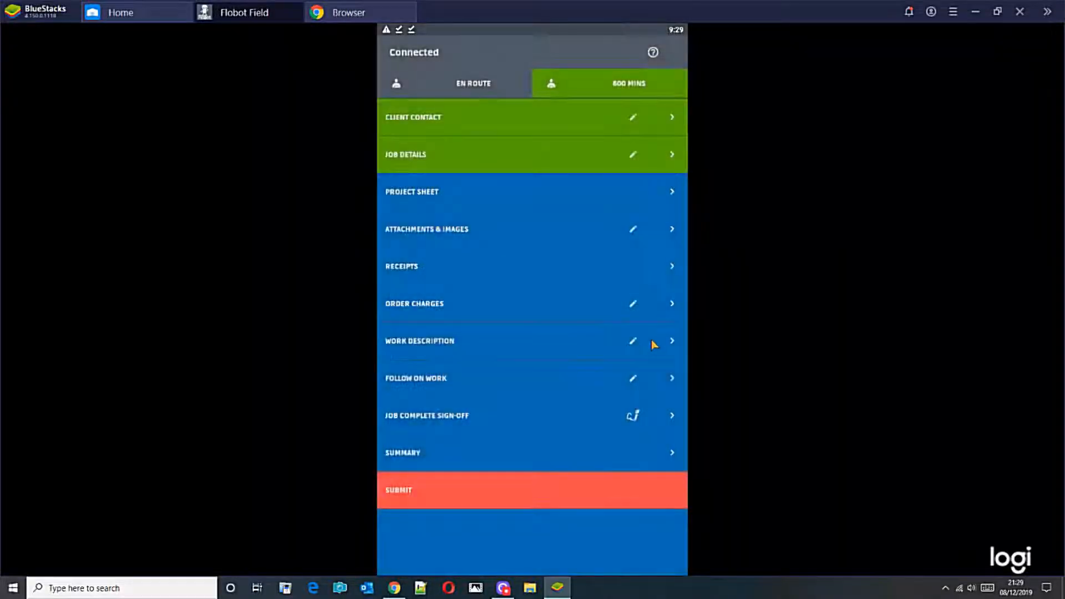
click(444, 229)
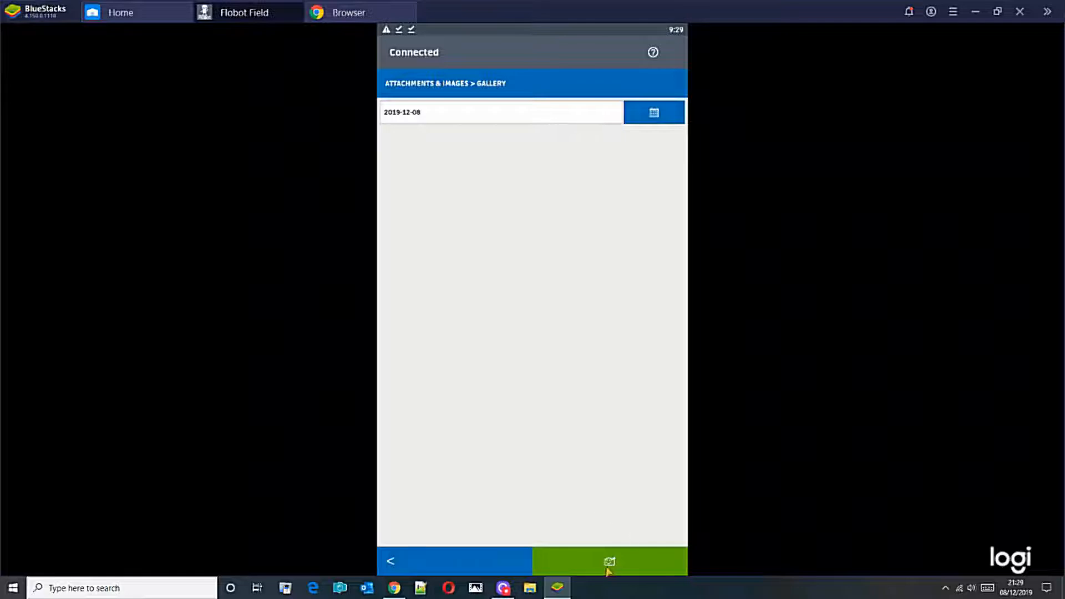
click(591, 558)
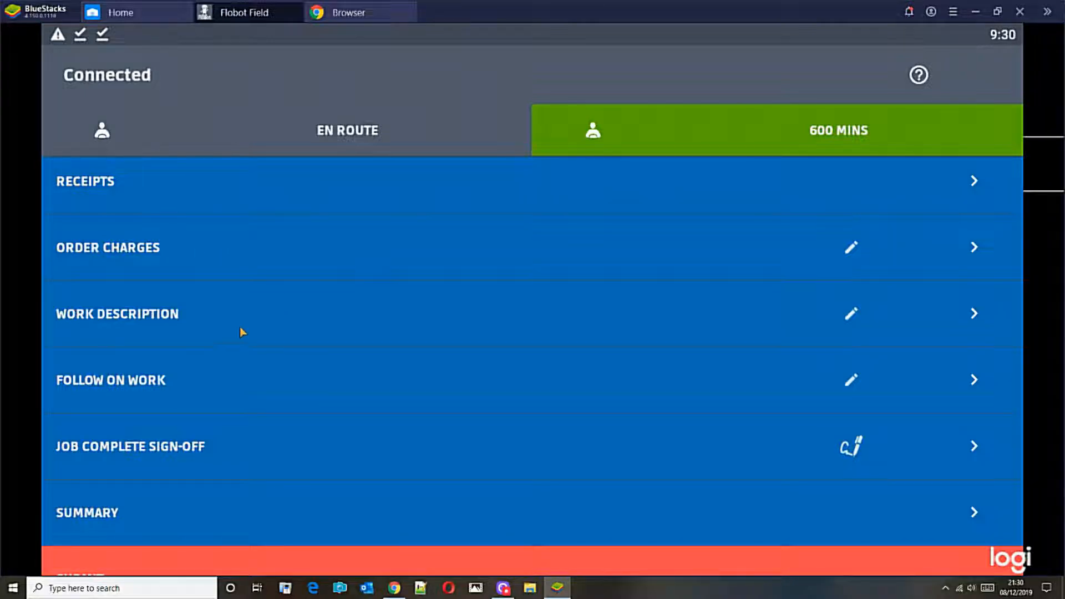
Save the work description "So customer broke a vase and admits it was her and not us otherwise very happy with the job.".
click(139, 327)
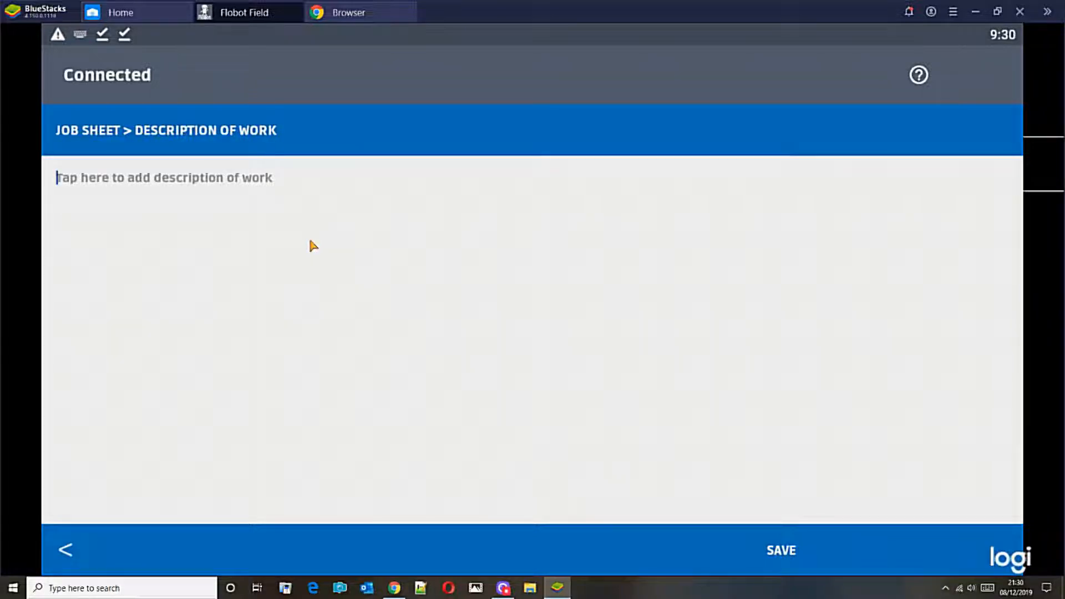
text(So customer bro)
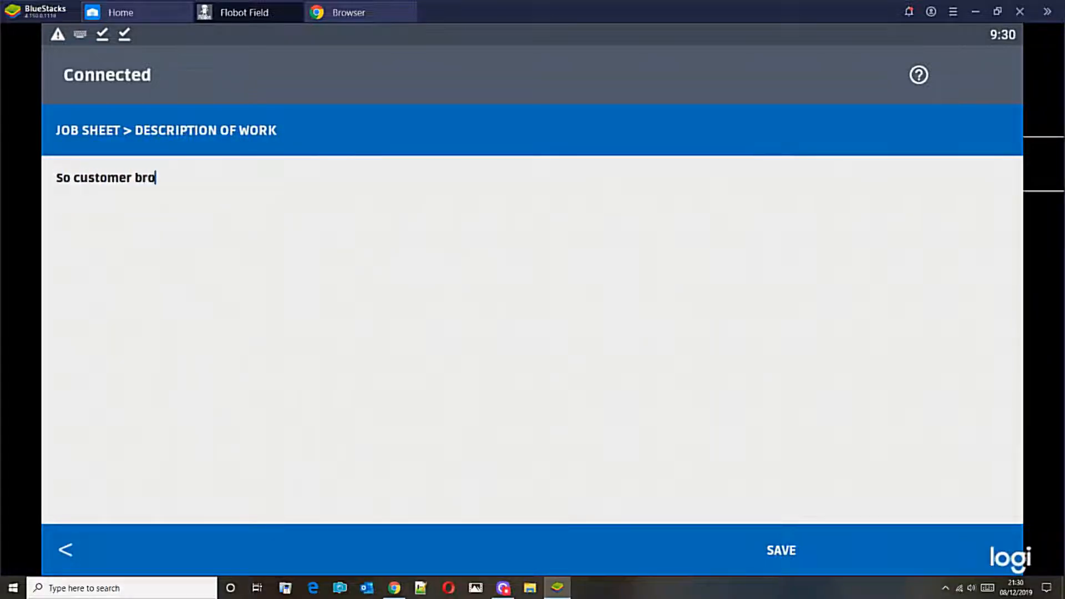
text(ke a vase and admits it was her and not us otherwise very happy with the job.)
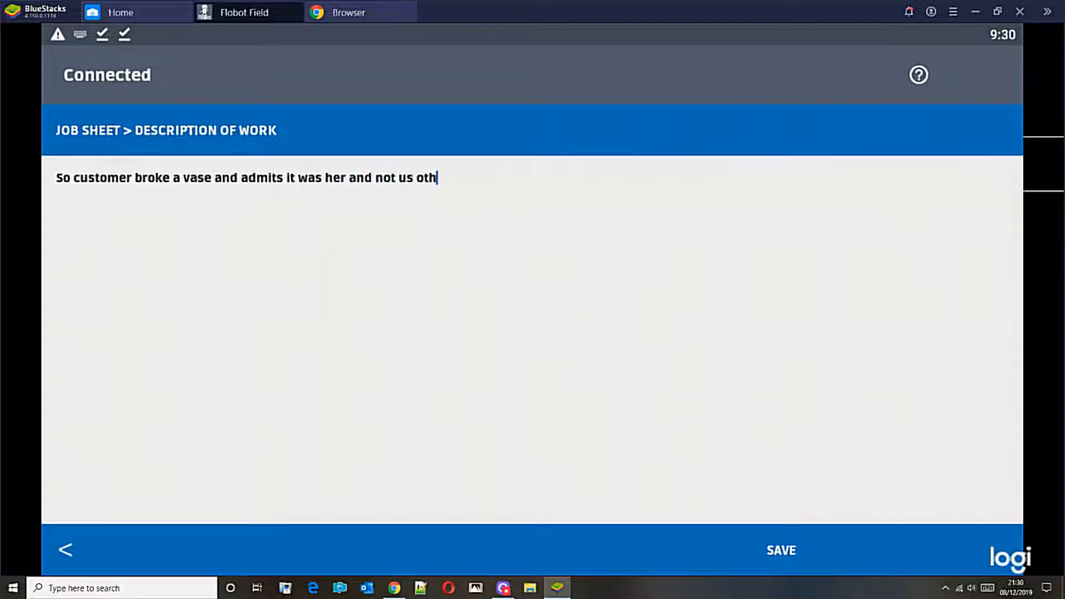
click(783, 550)
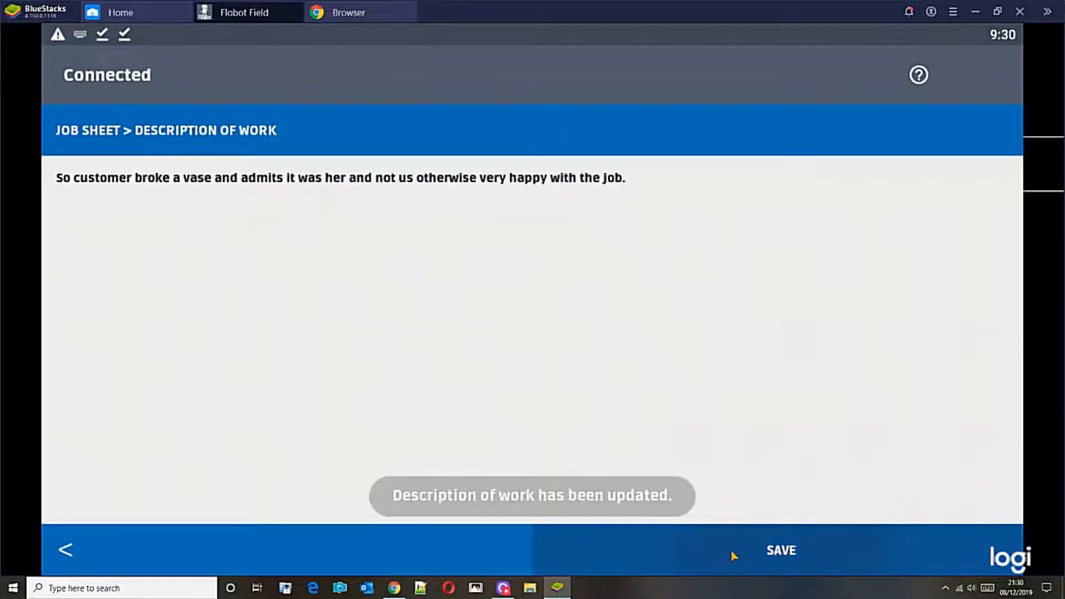
click(63, 552)
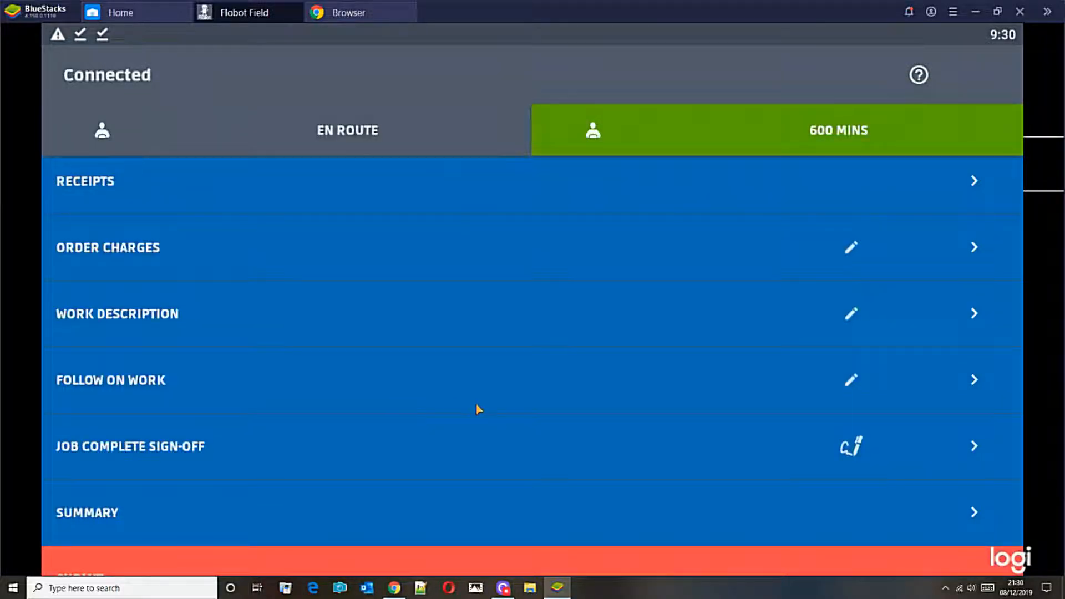
Sign the job complete sign-off with customer and engineer signatures and enter the customer's name.
click(156, 459)
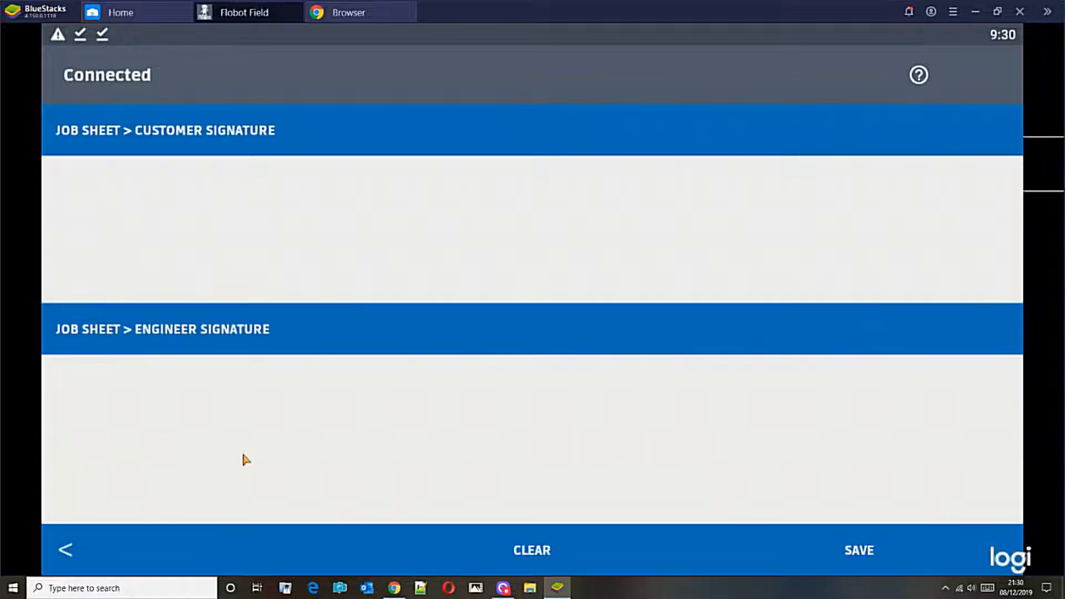
drag(151, 208, 509, 223)
mouse_move(246, 391)
mouse_down()
mouse_move(318, 411)
mouse_move(849, 433)
mouse_up()
click(846, 551)
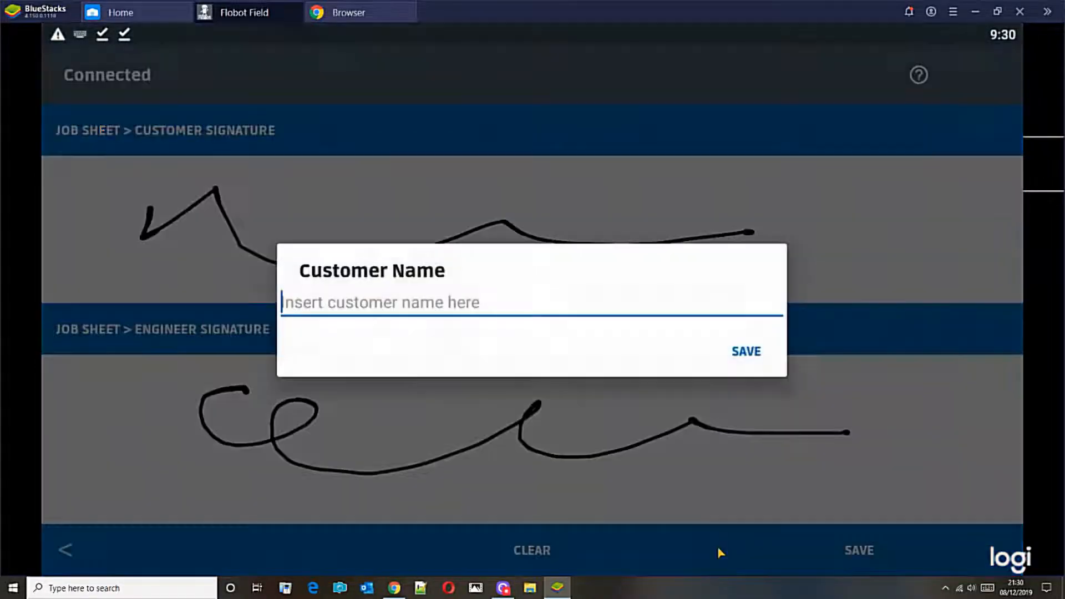
text(Mrs Redgord)
key(BackSpace)
key(BackSpace)
key(BackSpace)
key(BackSpace)
text(ford)
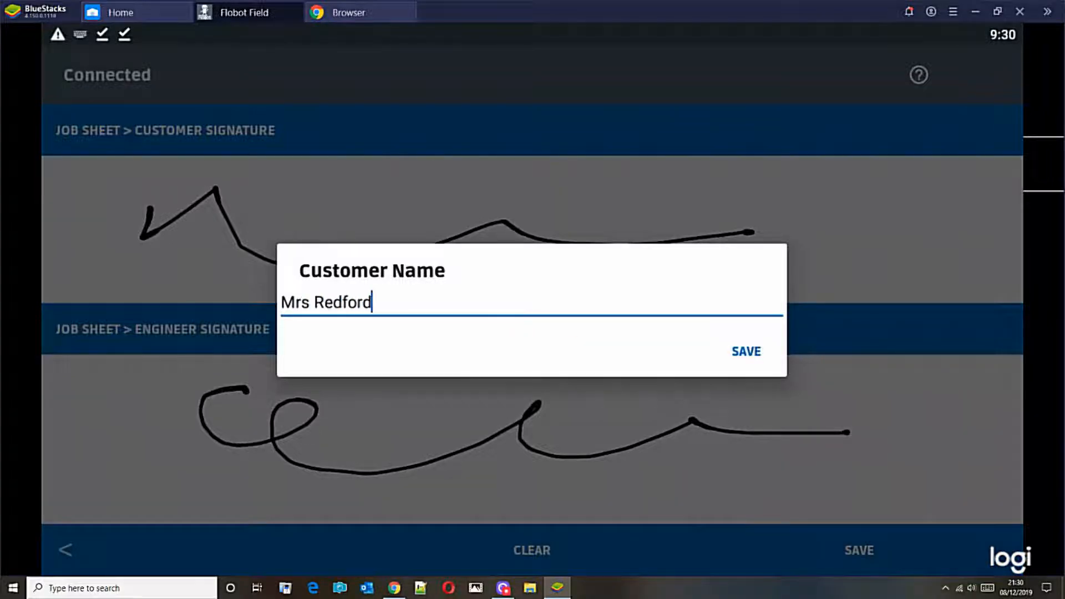
click(749, 350)
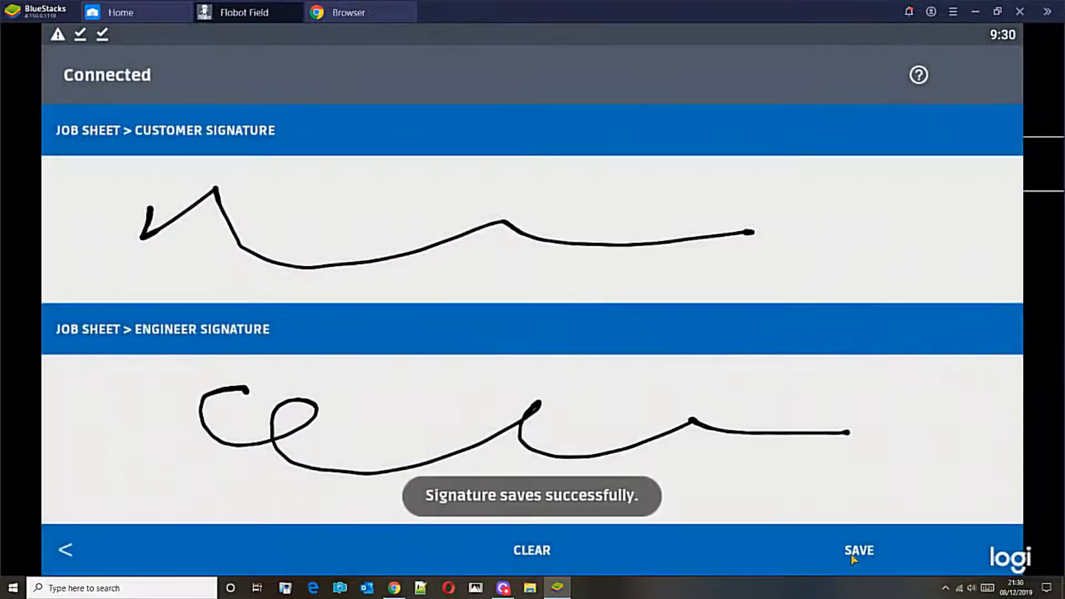
Save the sign-off signatures and submit the completed job sheet from the job overview.
click(853, 556)
click(64, 555)
click(67, 552)
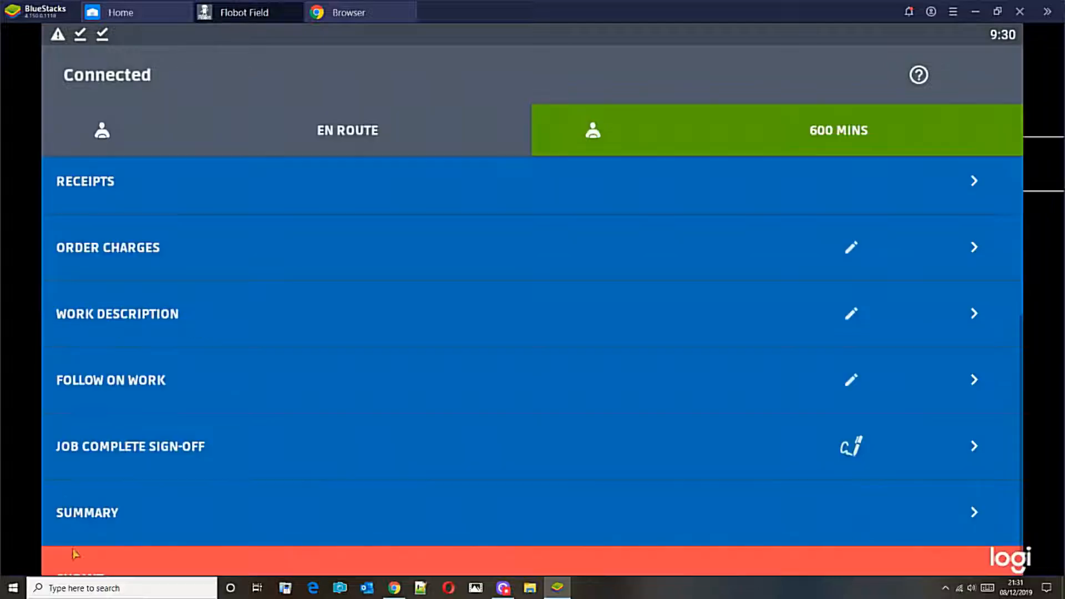
scroll(314, 464, down, 1)
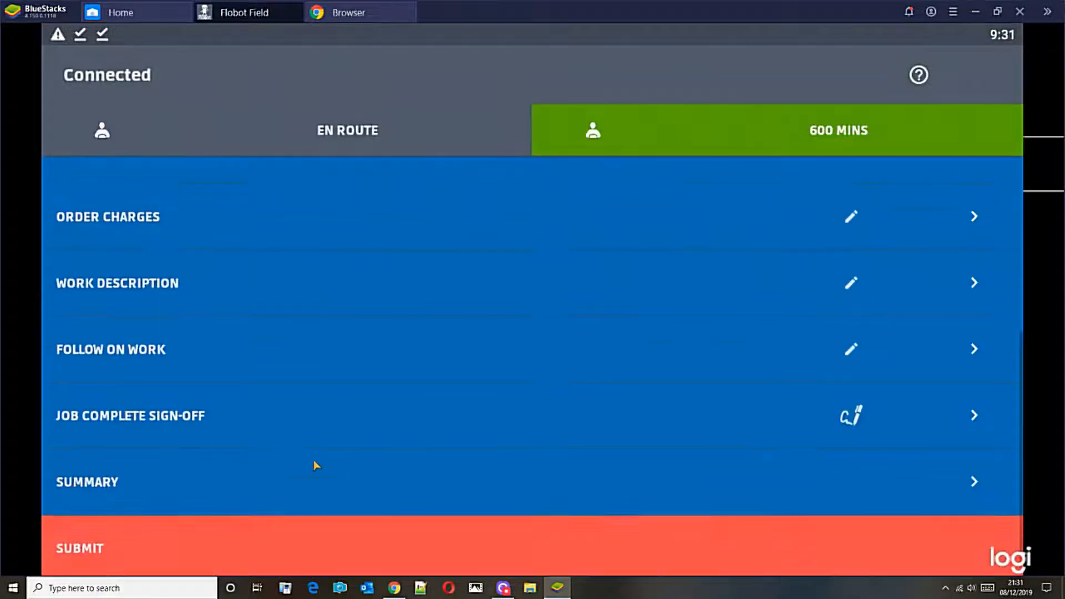
click(106, 549)
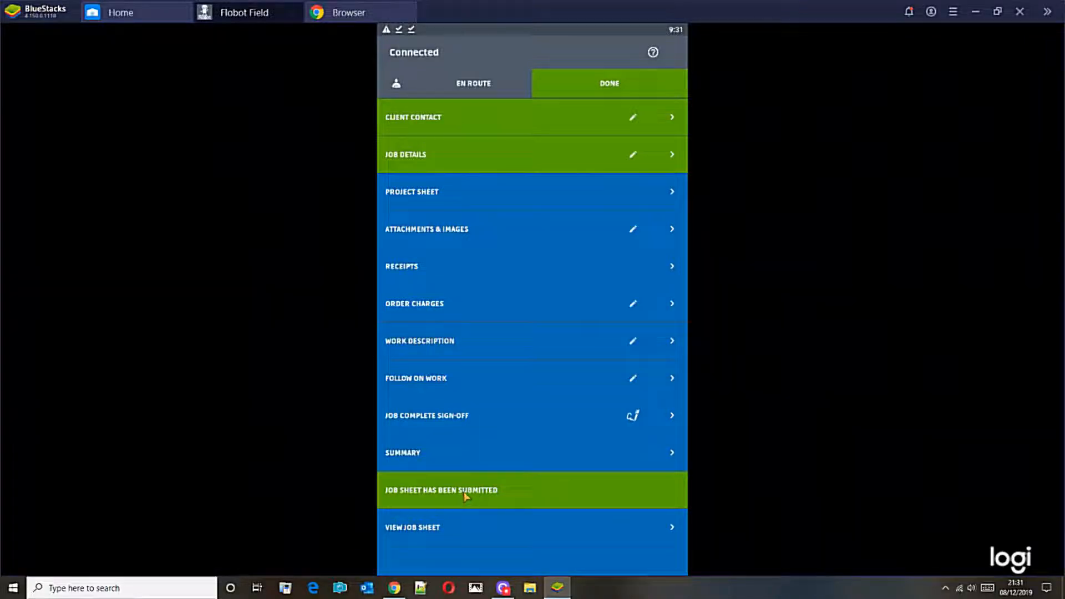
Switch to the order in Chrome and review its system jobsheet from the document store, including the work description, photo and signatures.
click(504, 590)
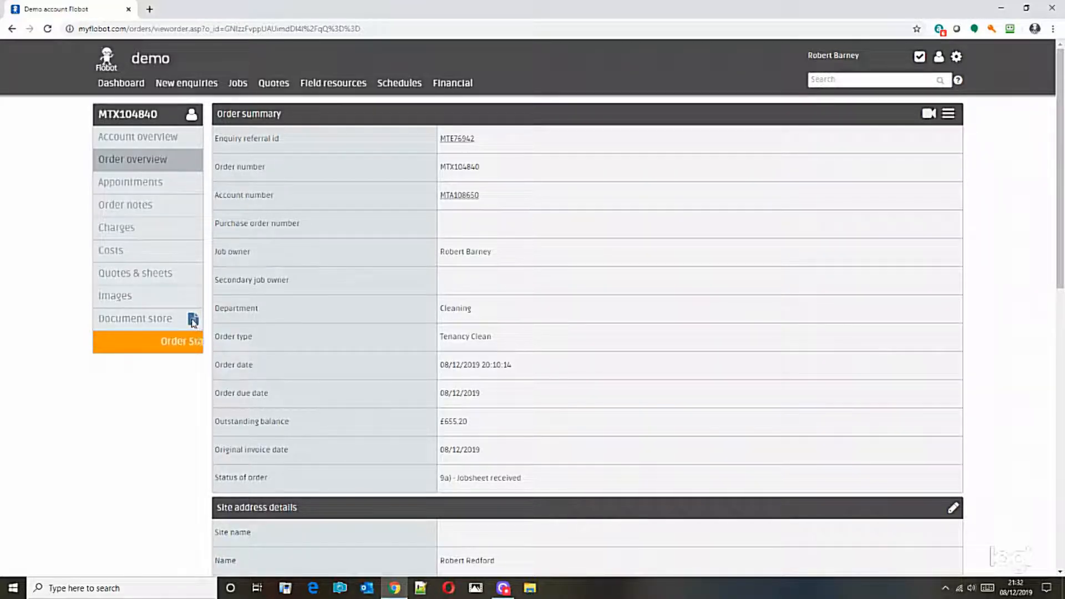
mouse_move(238, 85)
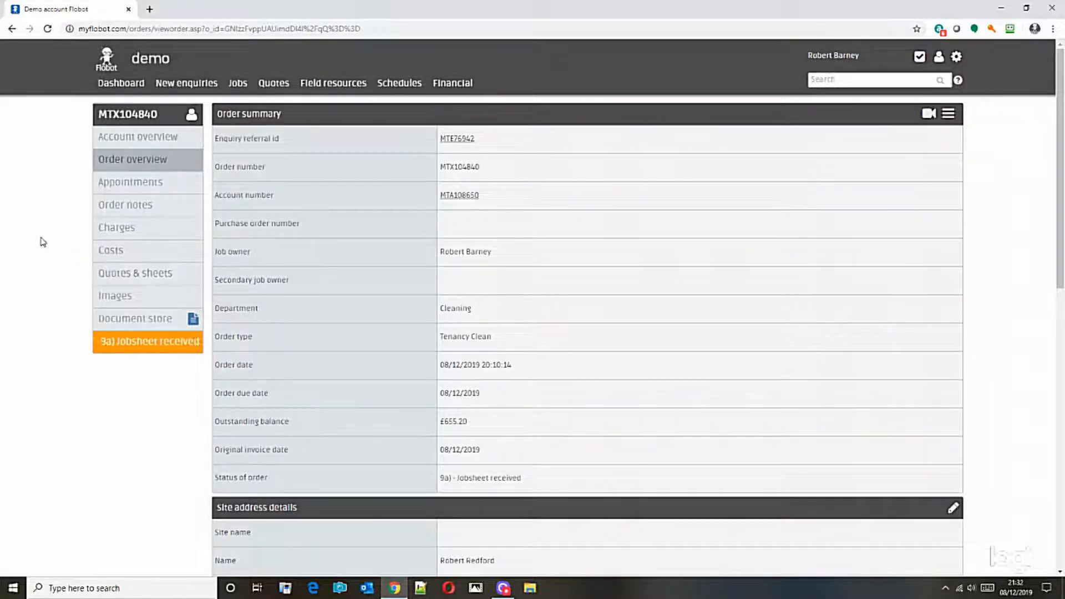
click(178, 321)
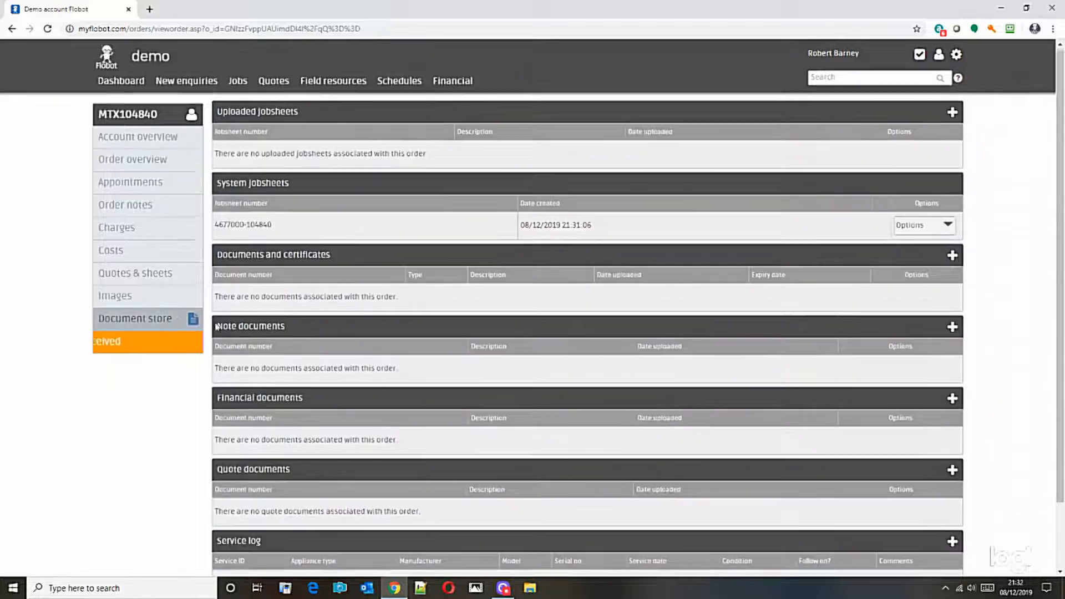
scroll(178, 321, down, 2)
click(933, 153)
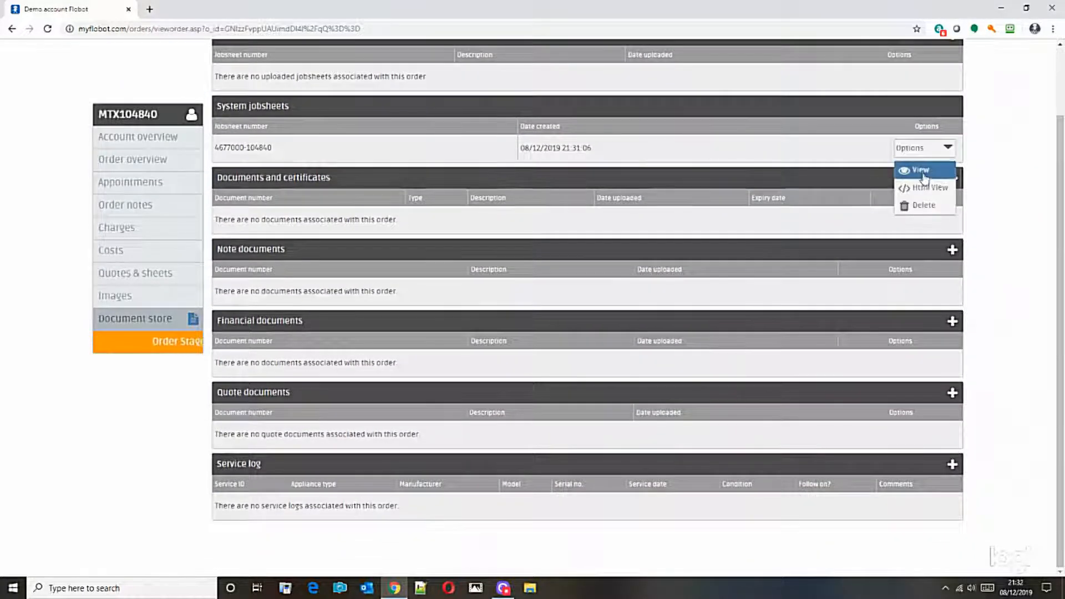
click(915, 168)
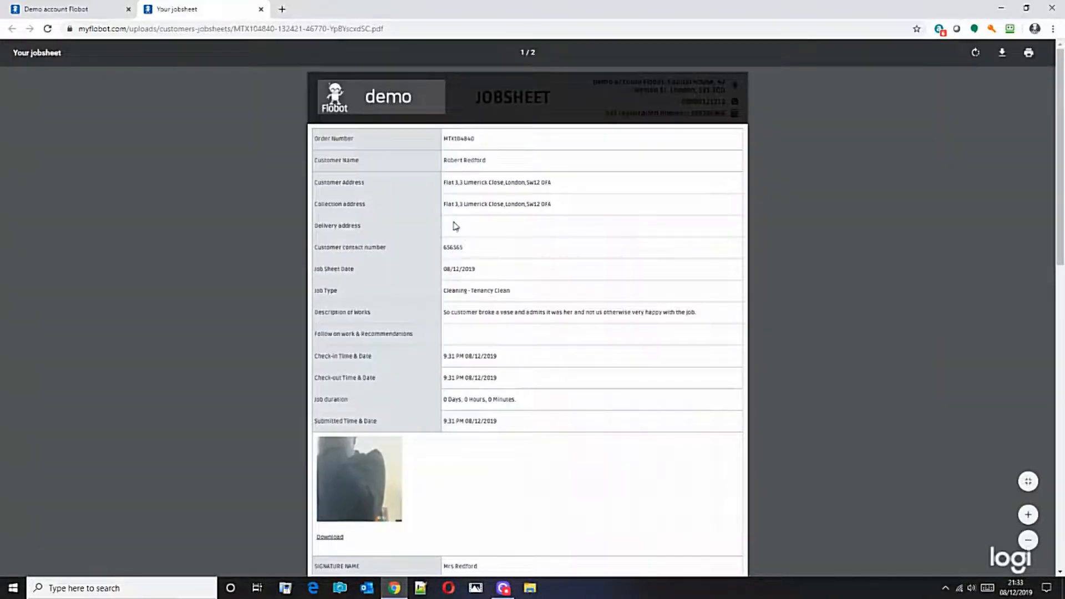
scroll(491, 350, down, 7)
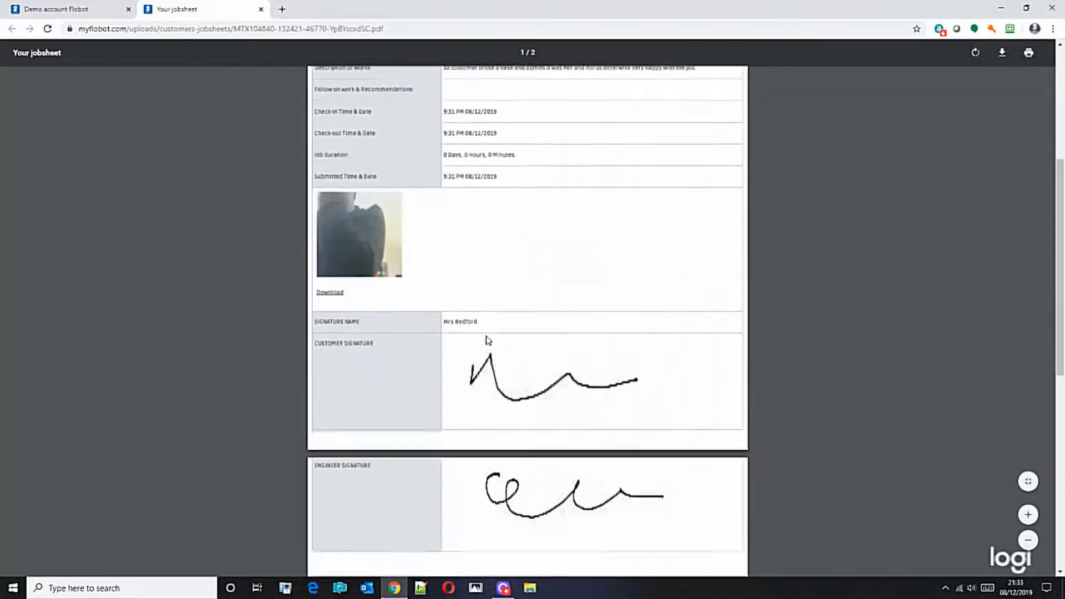
scroll(335, 288, up, 3)
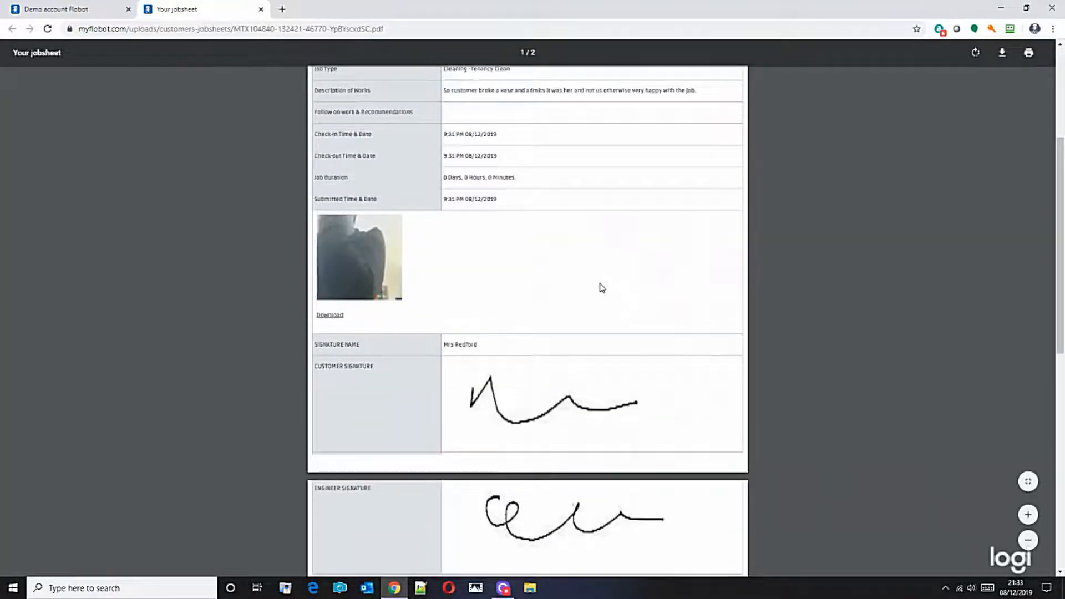
scroll(602, 287, up, 4)
scroll(527, 399, down, 1)
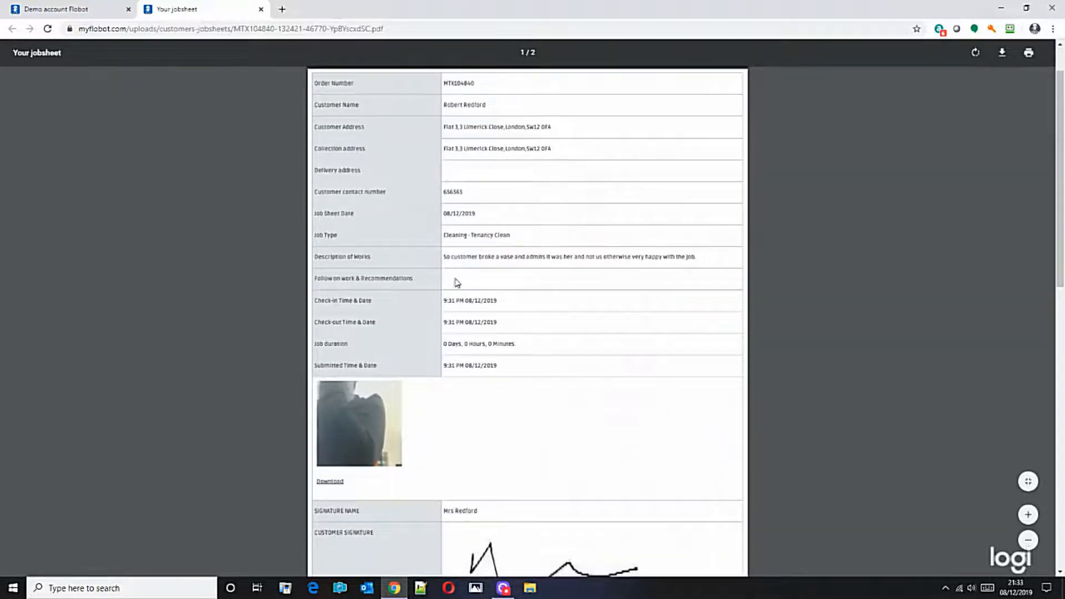
scroll(728, 348, down, 5)
scroll(704, 343, up, 4)
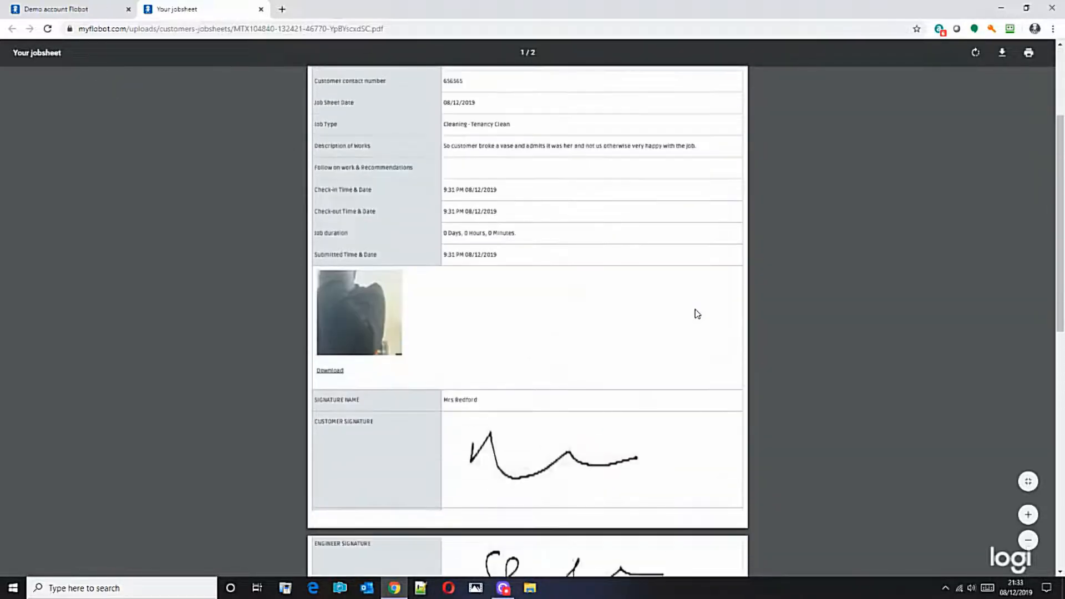
Send the customer an invoice for the order's charges.
click(83, 9)
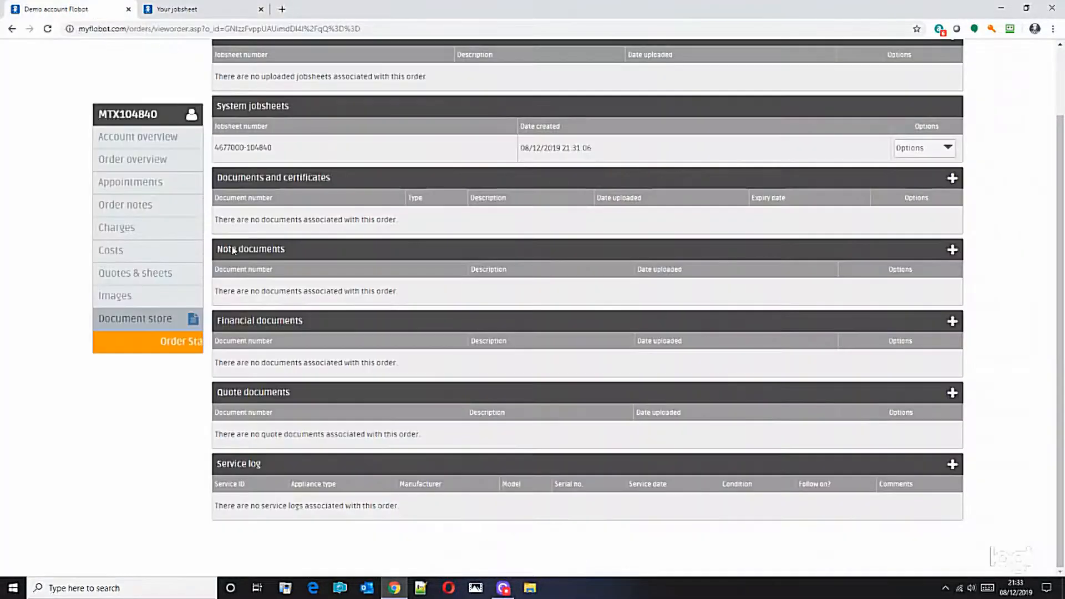
scroll(233, 294, up, 2)
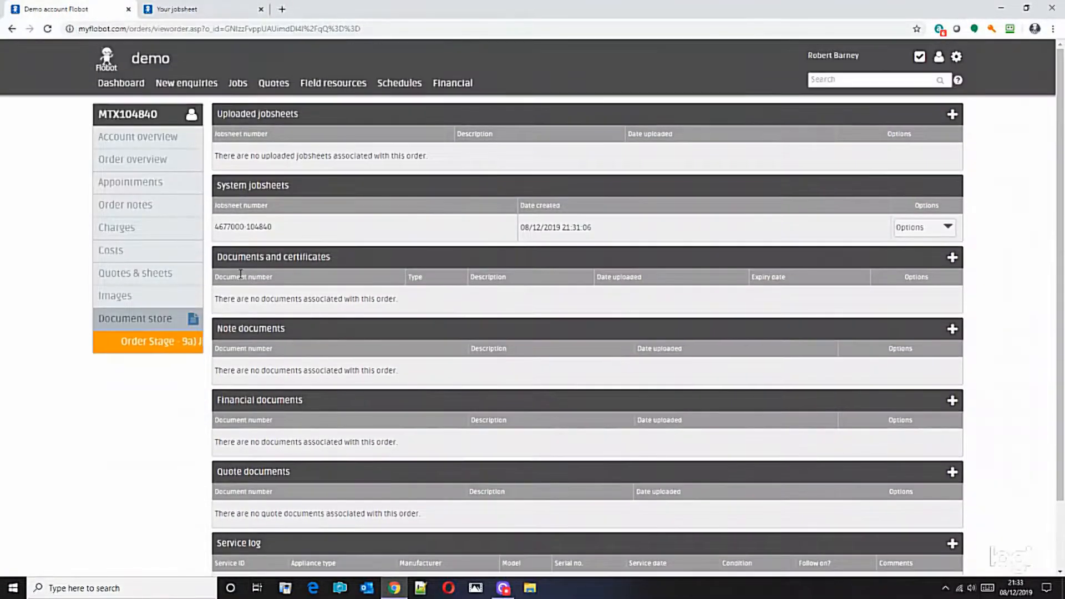
click(128, 231)
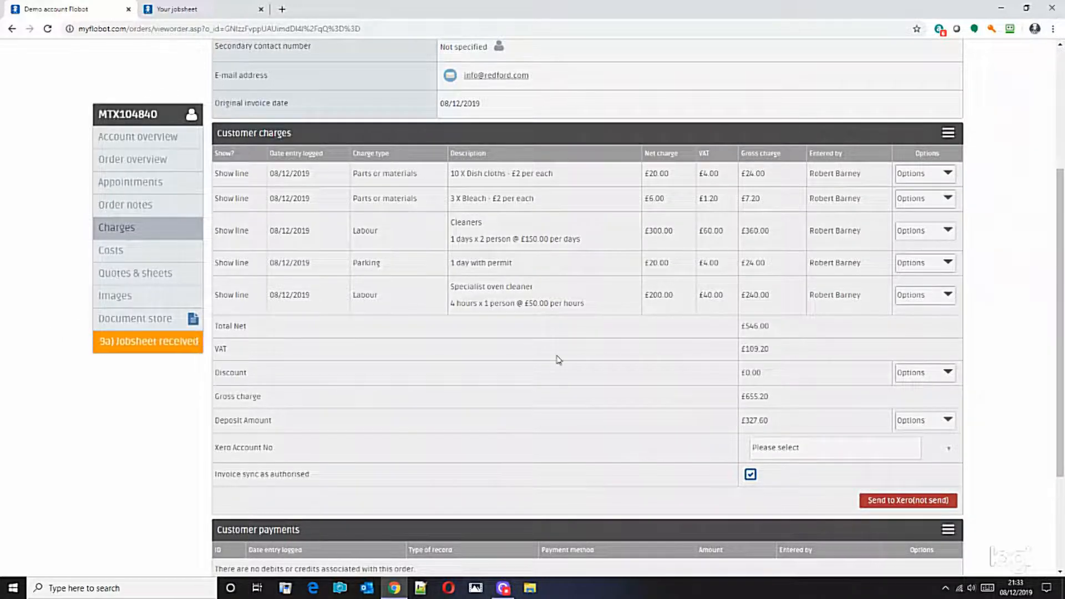
click(948, 133)
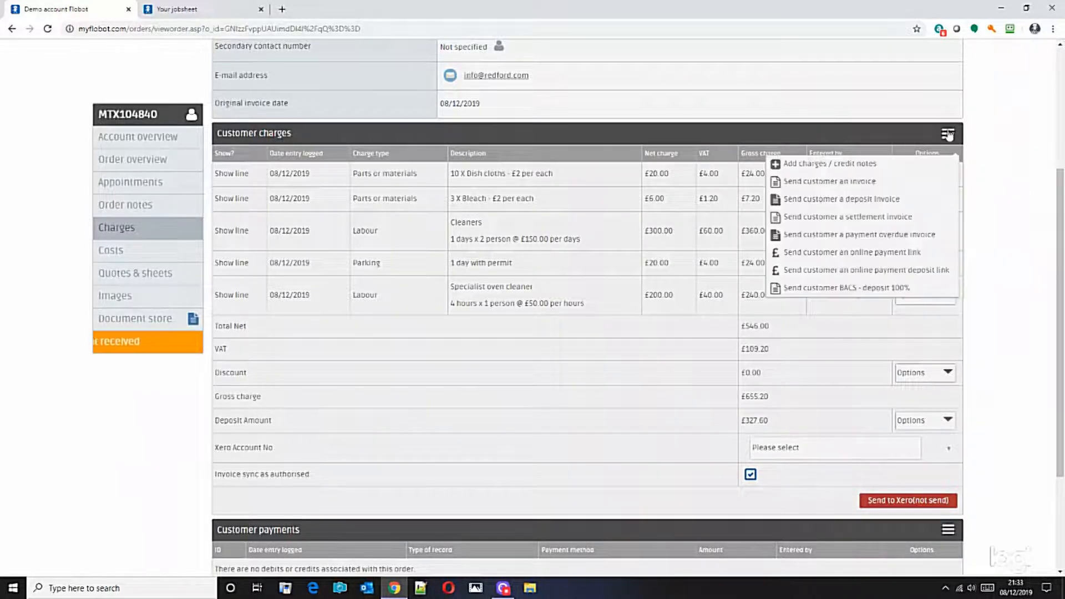
click(838, 182)
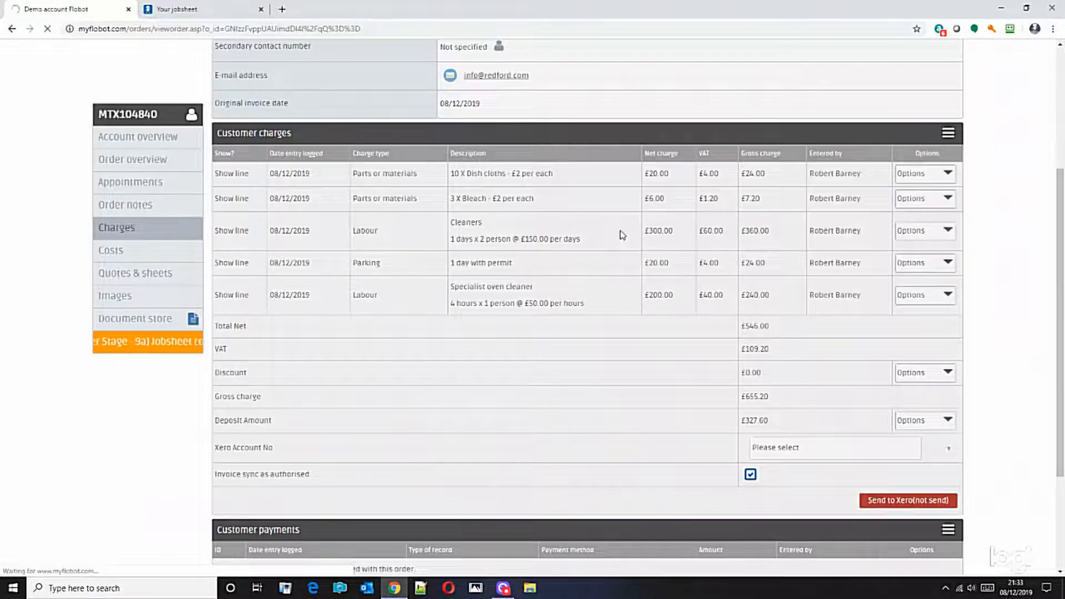
scroll(946, 310, down, 6)
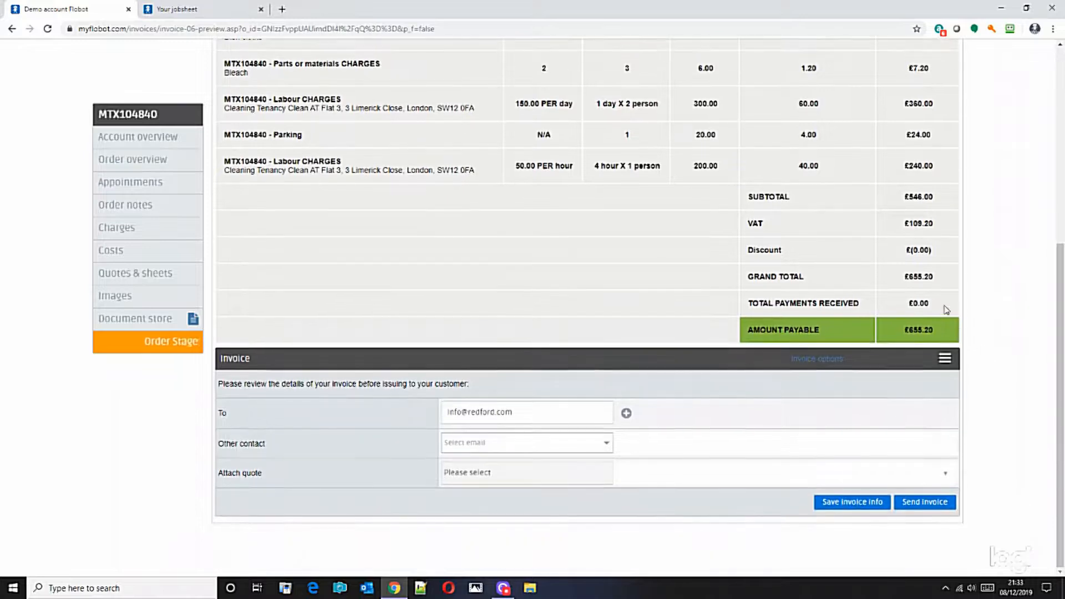
click(918, 503)
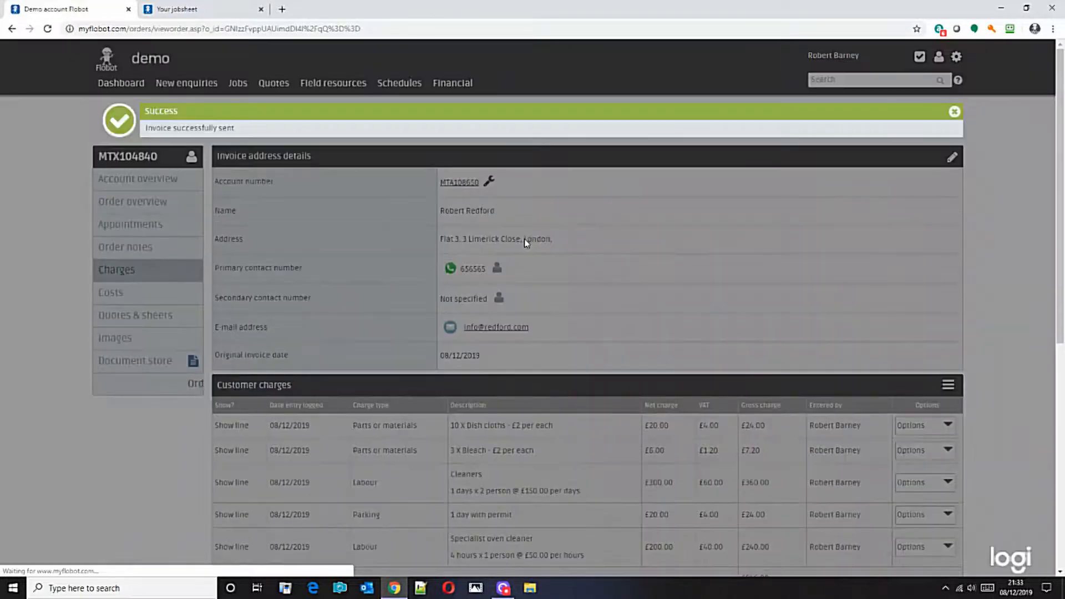
click(954, 112)
Check the card payment form for the order's customer payments and return to the charges page.
scroll(1002, 249, down, 5)
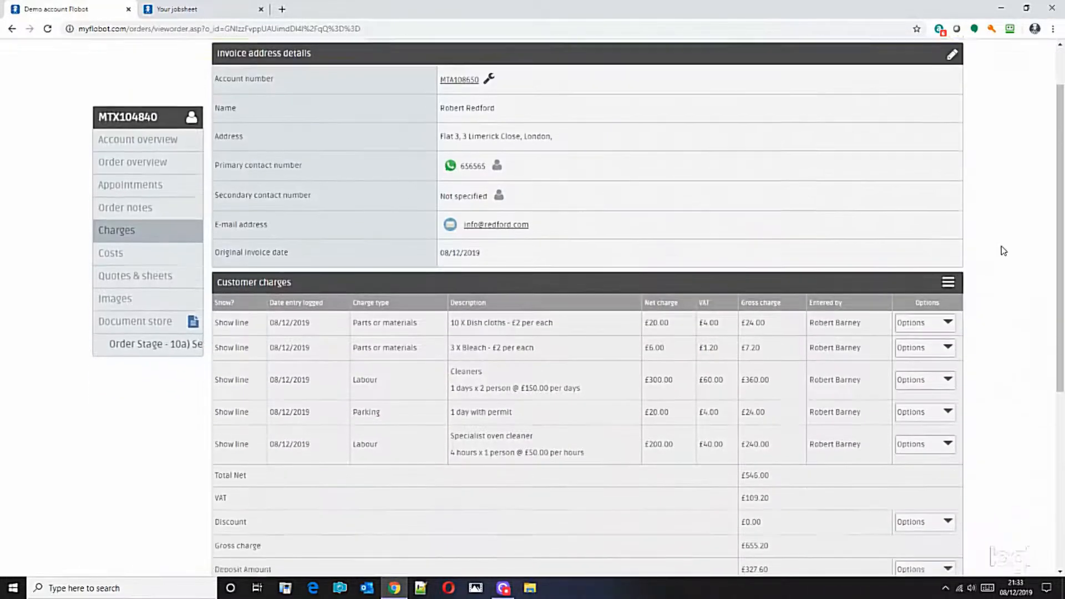
scroll(999, 255, down, 1)
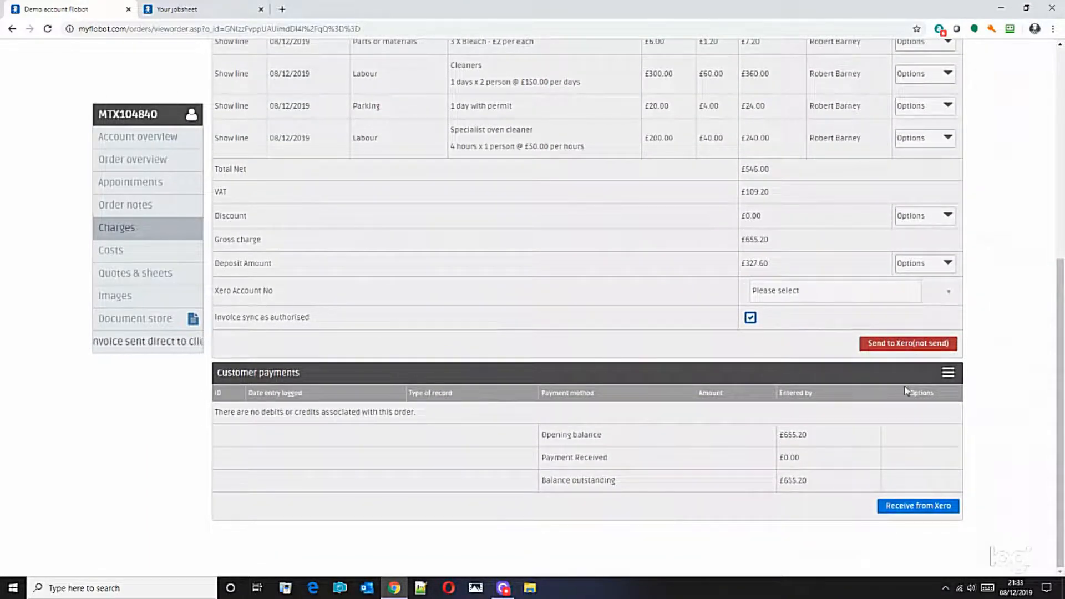
click(953, 373)
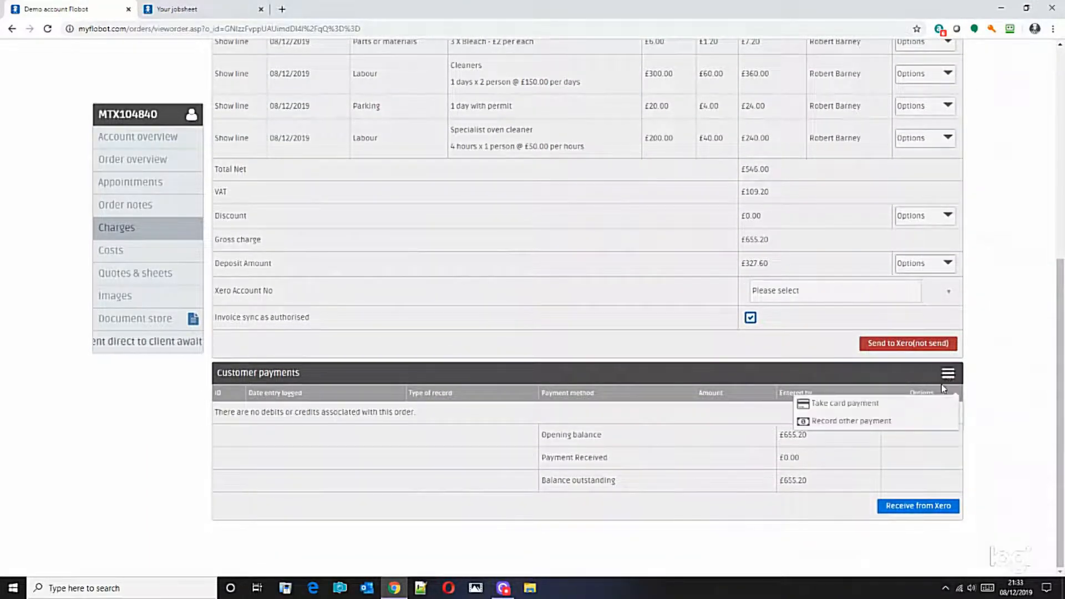
click(839, 411)
scroll(783, 386, down, 1)
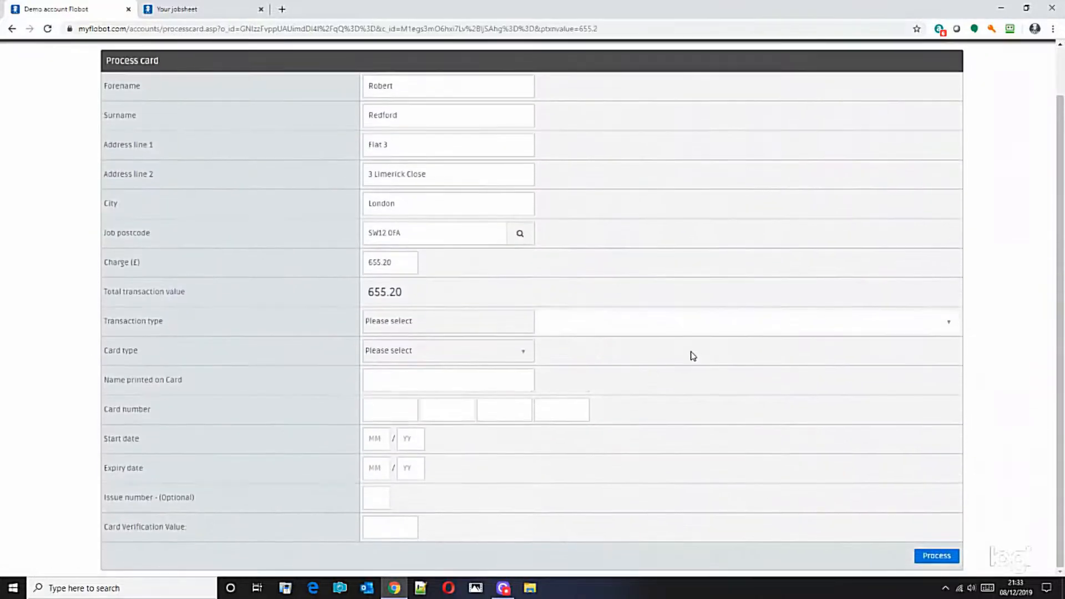
click(11, 29)
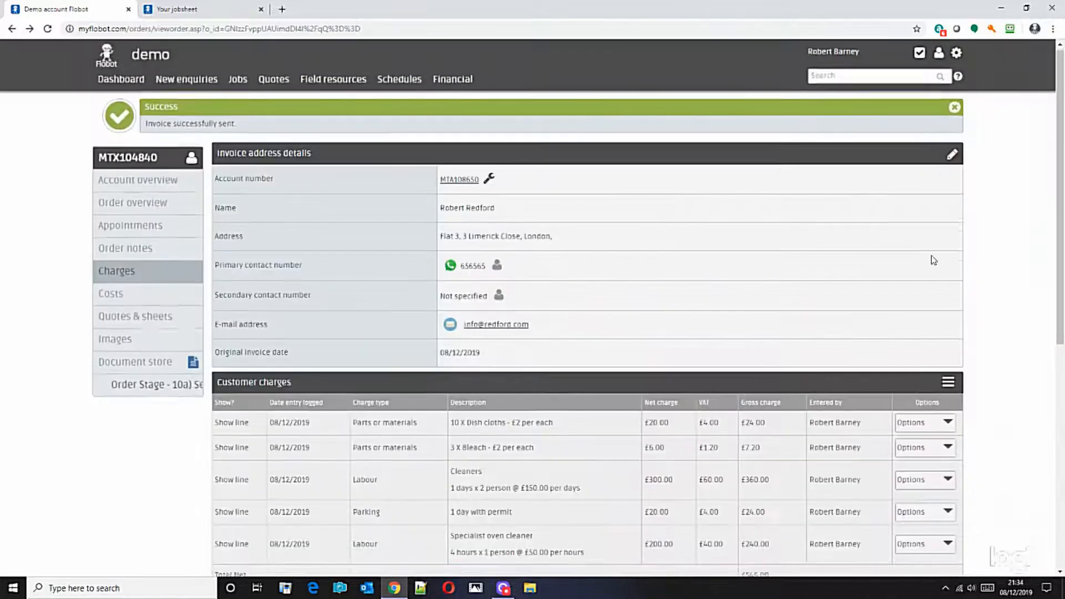
Record a non-card customer payment of £655.20 received on 08/12/2019 against the order.
scroll(943, 255, down, 7)
scroll(957, 379, down, 2)
click(948, 373)
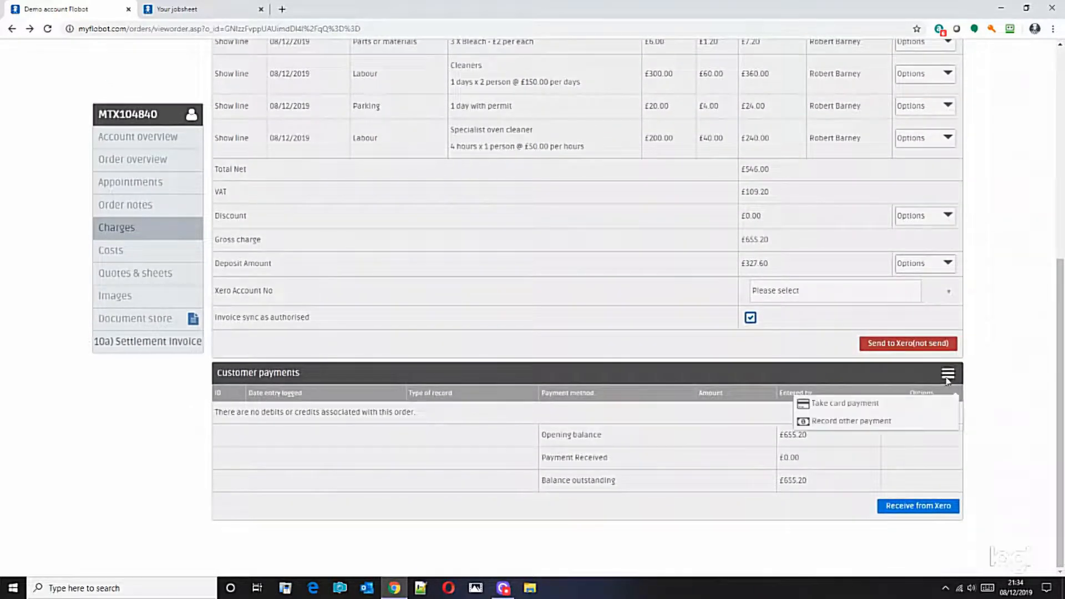
click(888, 422)
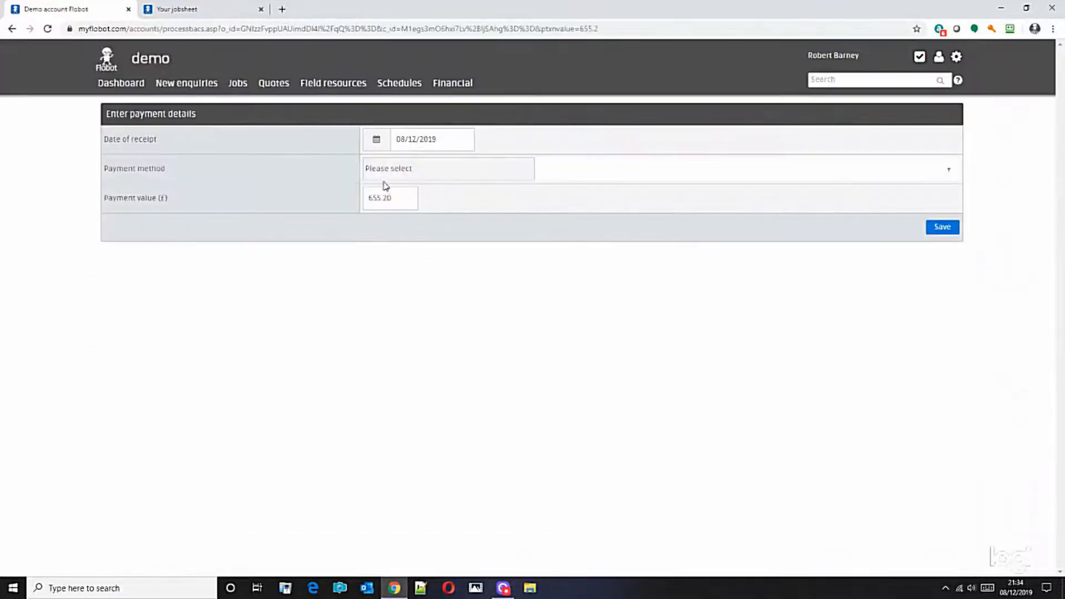
click(400, 169)
click(422, 196)
click(943, 227)
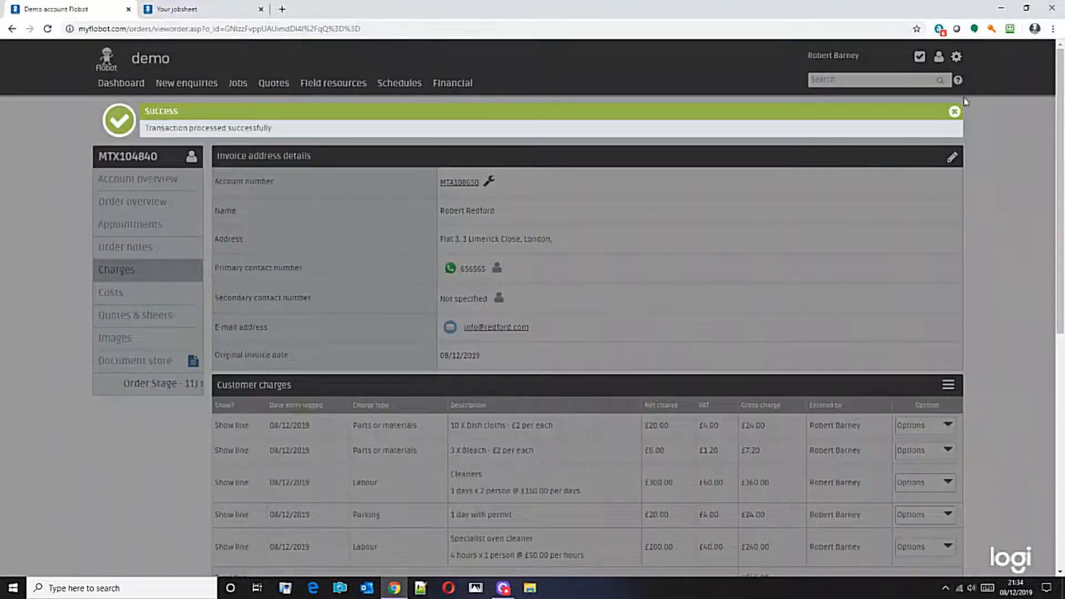
click(954, 112)
scroll(674, 238, down, 2)
scroll(688, 237, down, 3)
scroll(690, 234, up, 5)
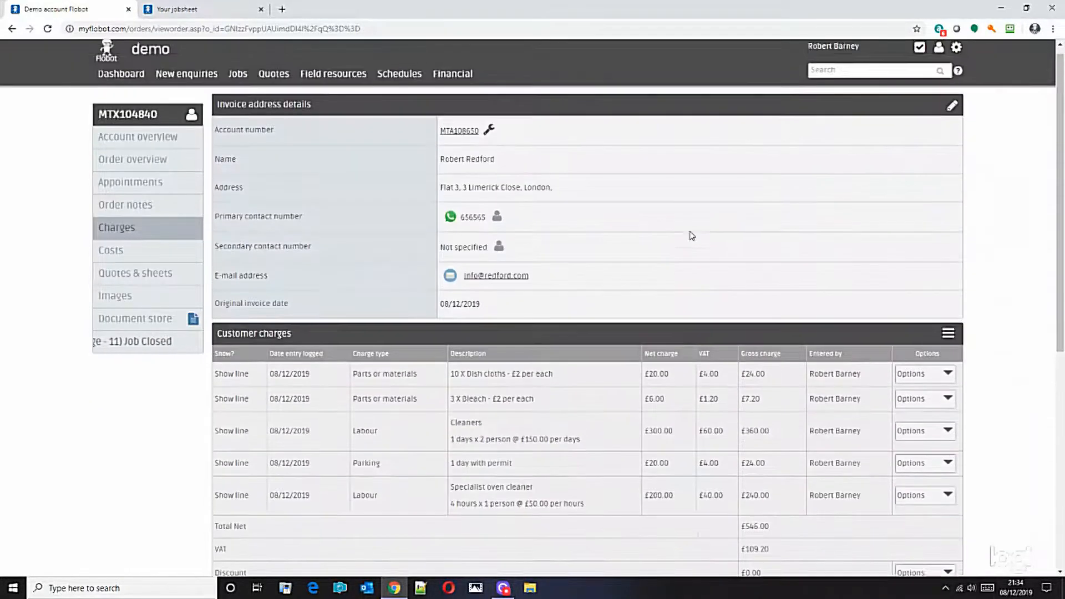
Search for the customer by first name and check the order's appointments.
text(robert)
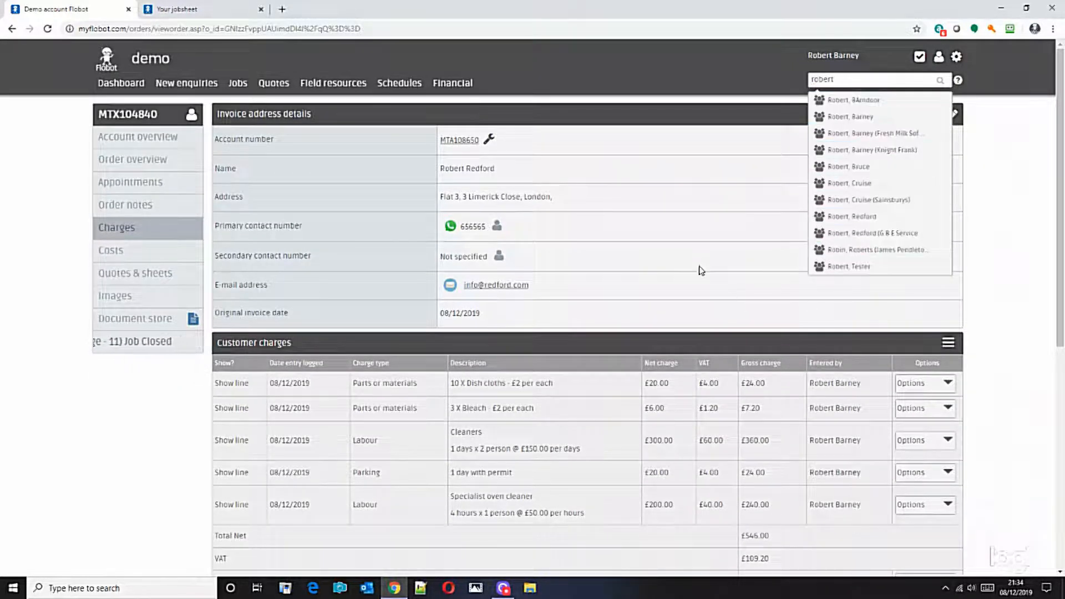
mouse_move(1060, 257)
mouse_down()
mouse_move(1060, 405)
mouse_move(1060, 256)
mouse_up()
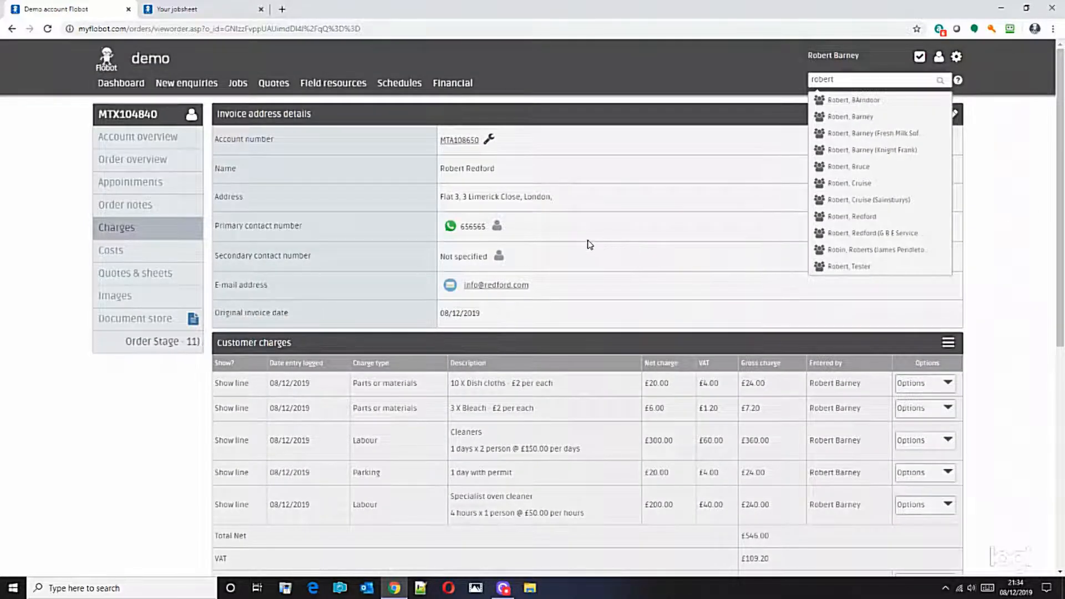
click(145, 183)
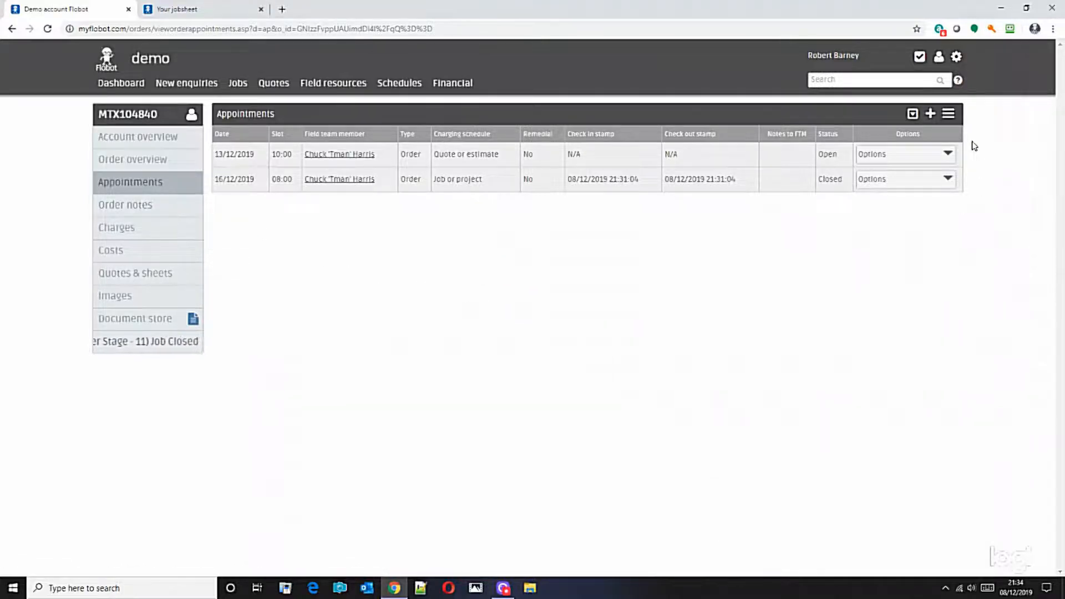
Open the scheduling calendar to add an appointment to the order and display the individual schedules of two engineers.
click(931, 114)
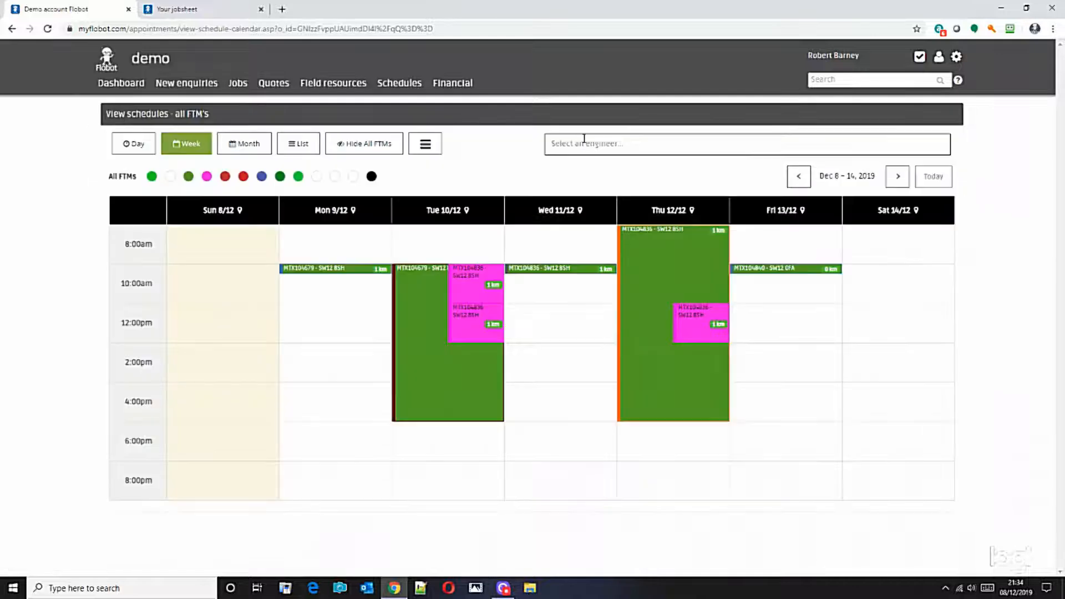
click(581, 145)
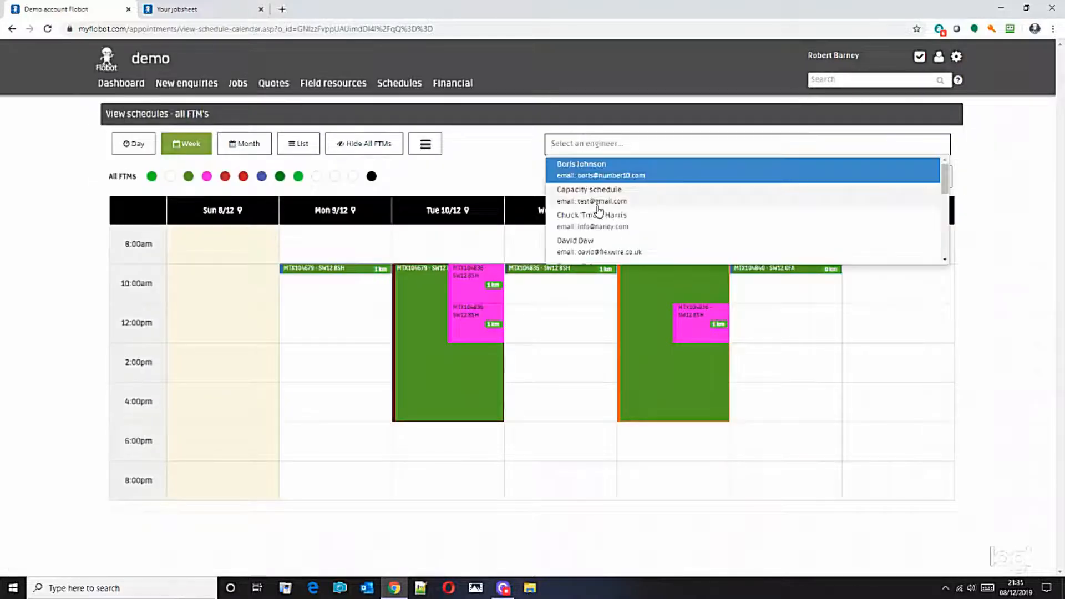
click(593, 221)
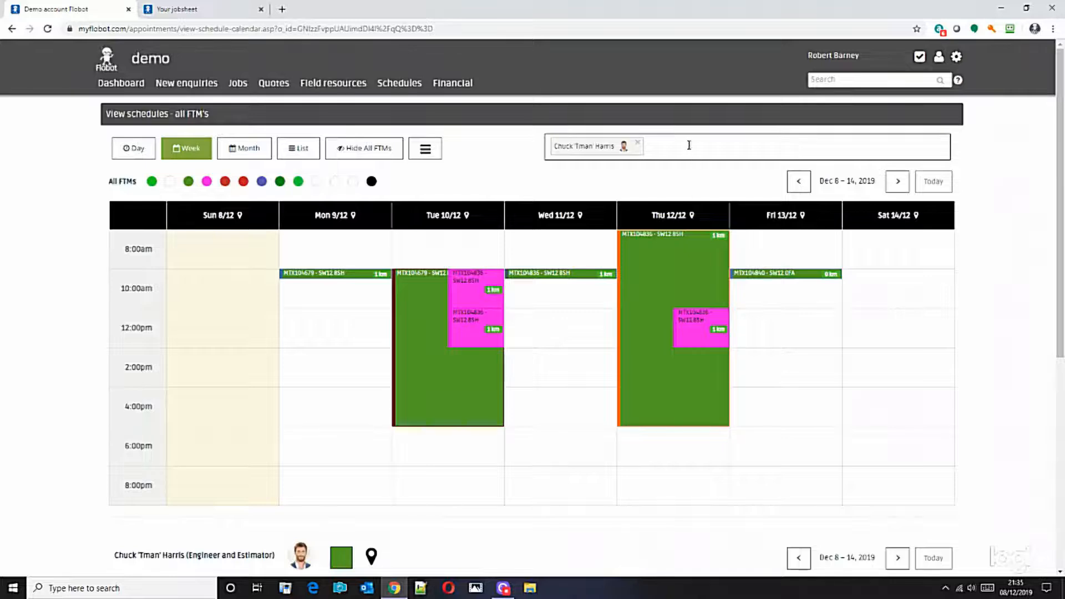
click(689, 145)
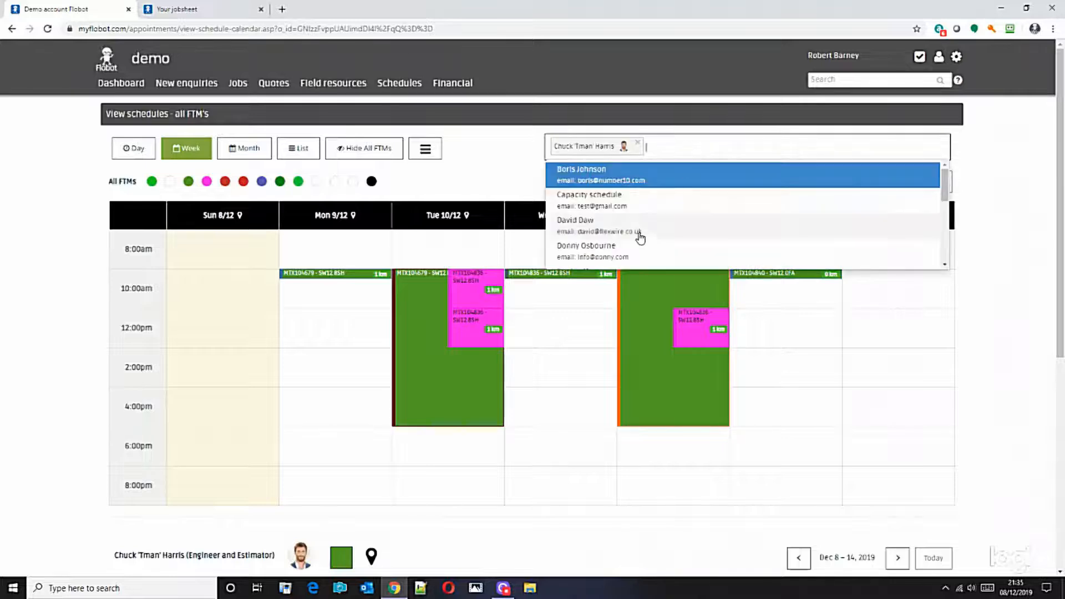
click(613, 228)
Start a new appointment on Friday 13/12/2019 at 10:00 in the second engineer's calendar, with Recurring as the appointment type.
scroll(1013, 200, down, 10)
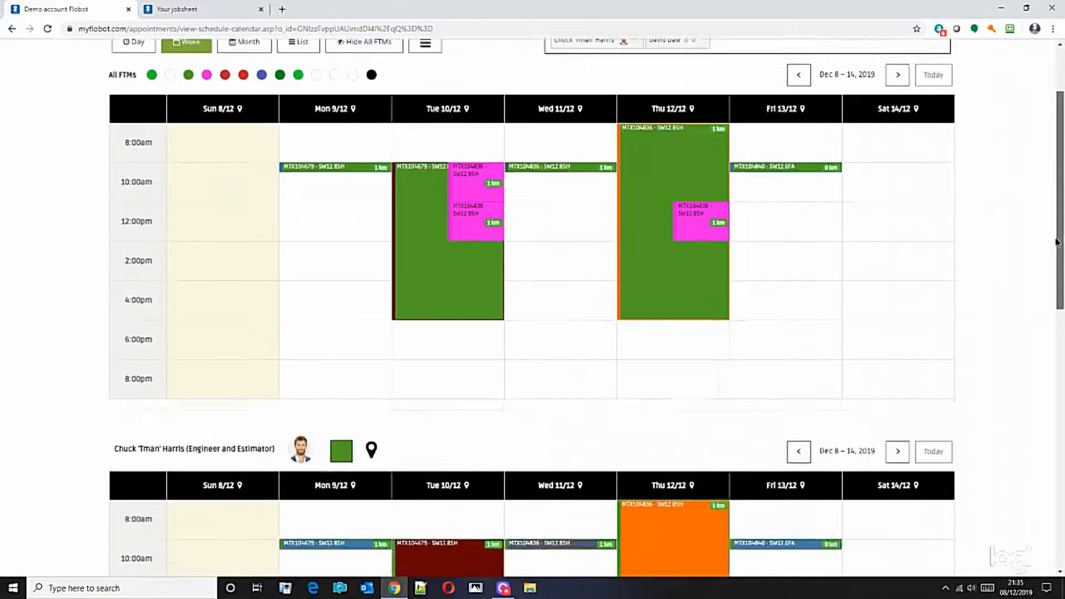
drag(1062, 475, 1063, 481)
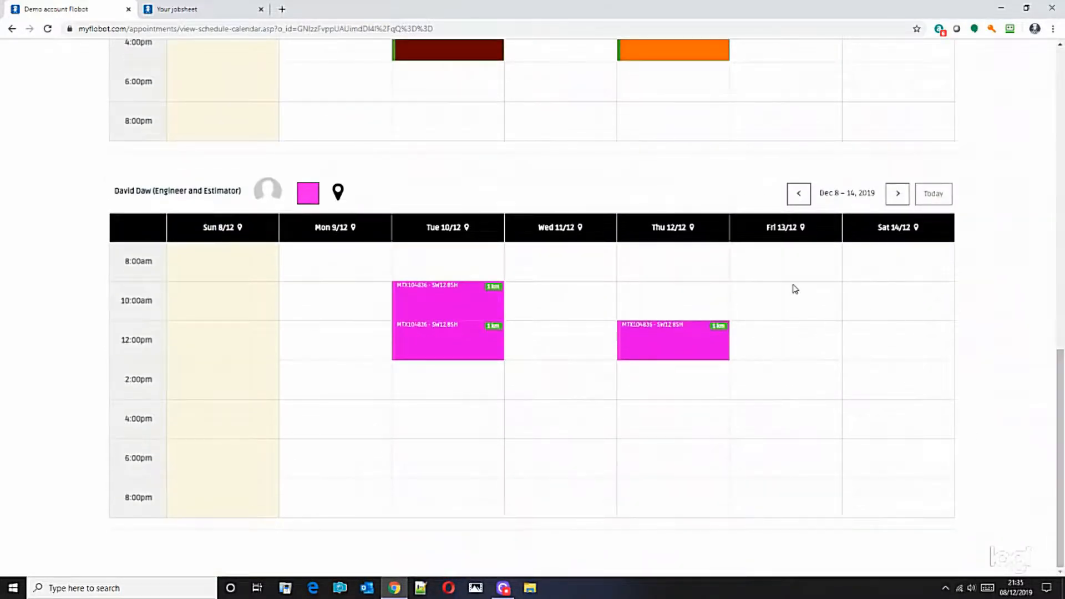
click(779, 300)
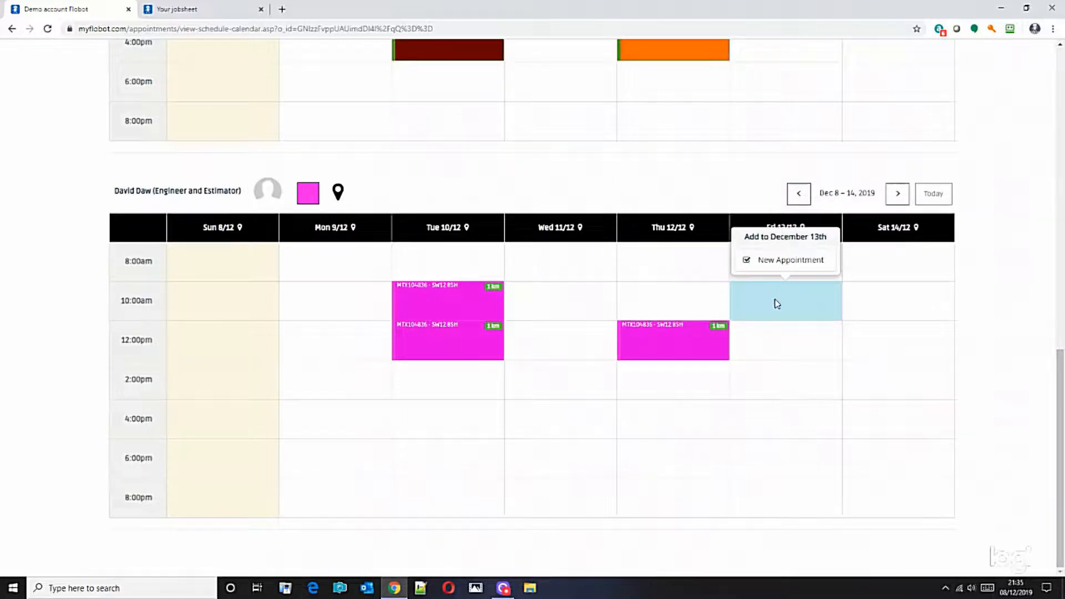
click(784, 260)
click(424, 122)
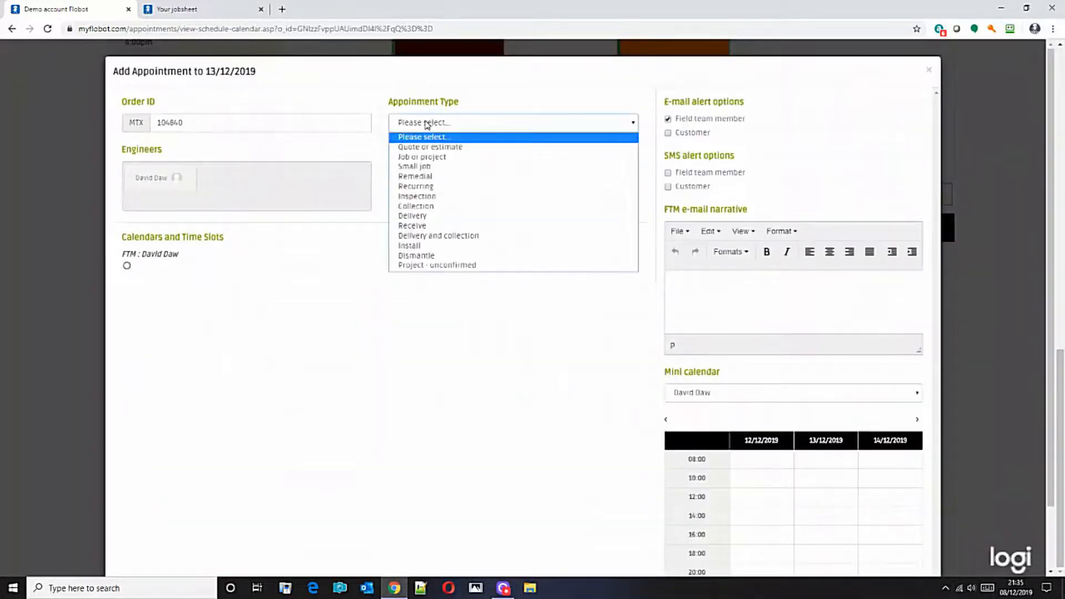
click(436, 190)
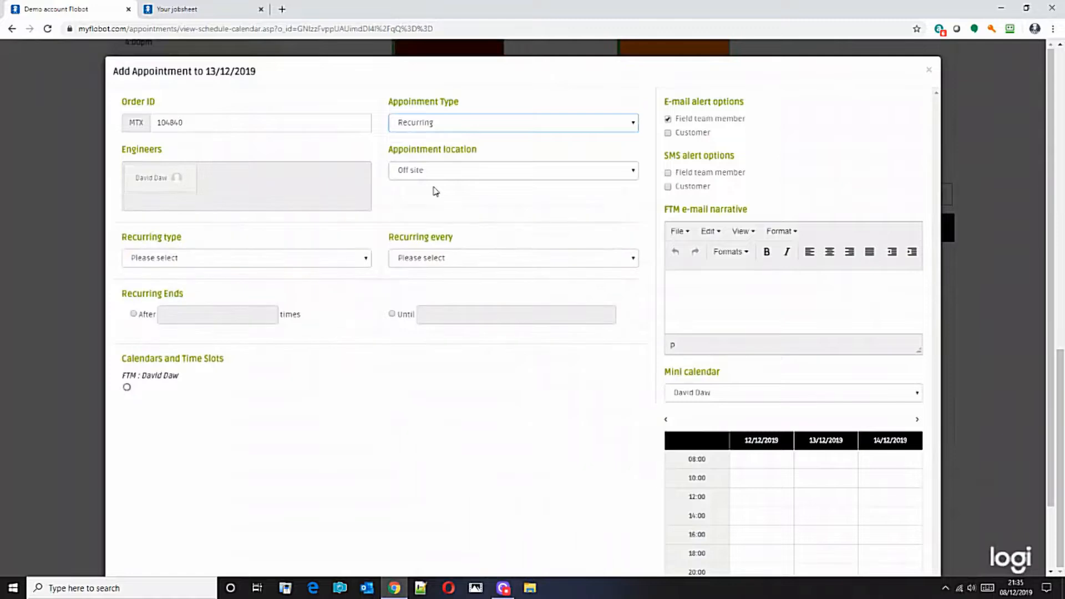
Set the appointment to recur daily, every 1 day, ending after 3 times.
click(185, 261)
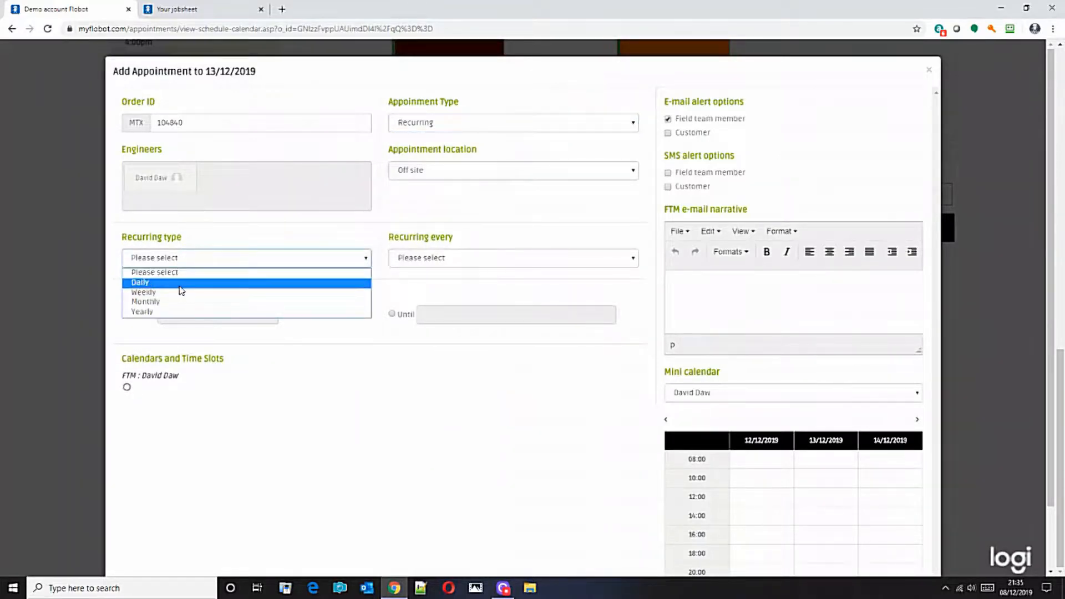
click(179, 284)
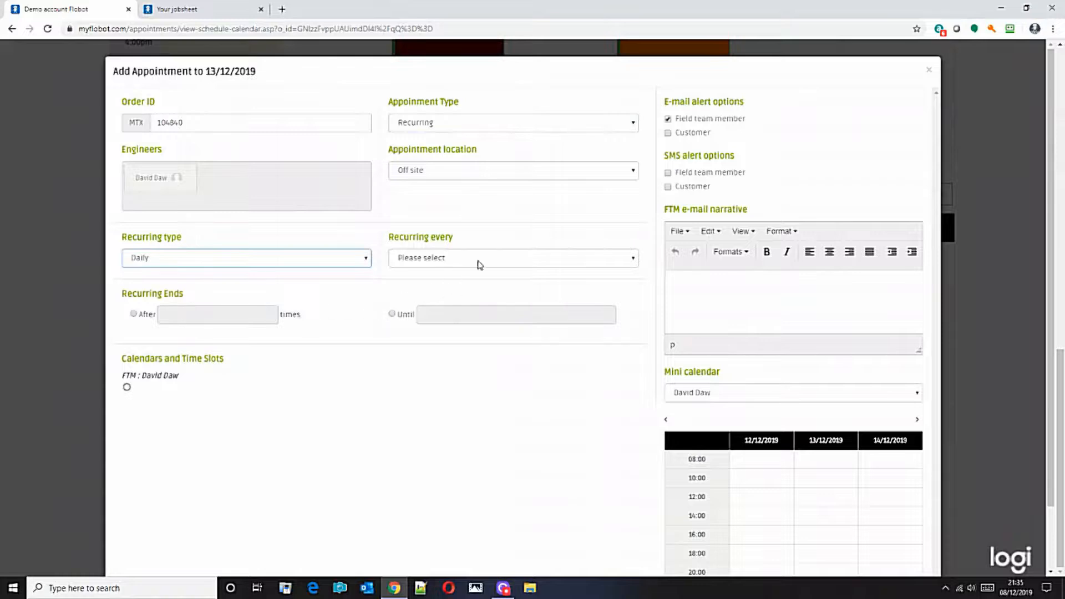
click(497, 261)
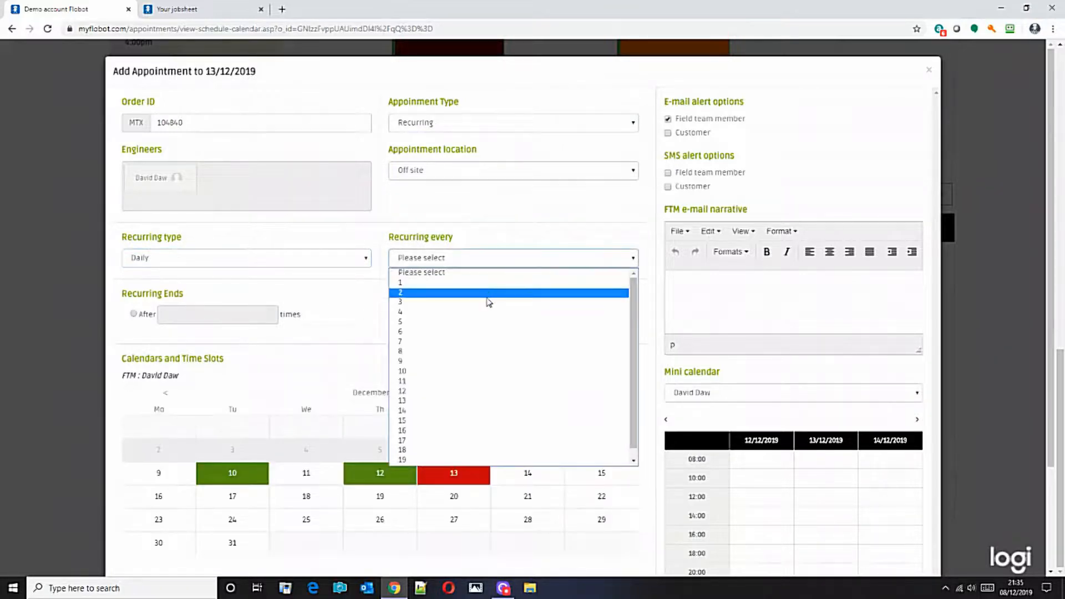
click(490, 284)
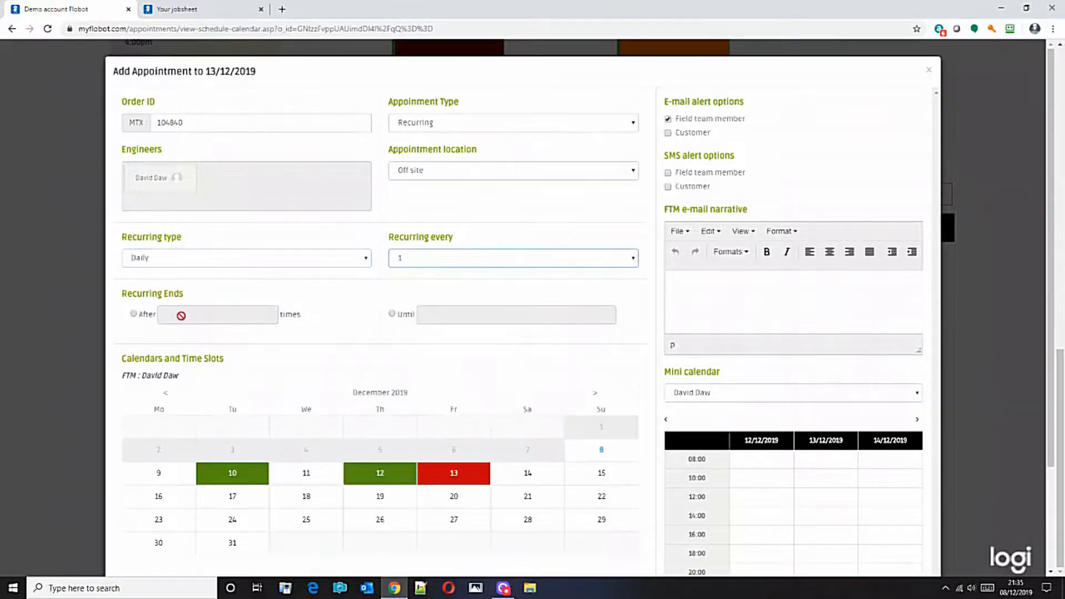
click(134, 315)
click(194, 315)
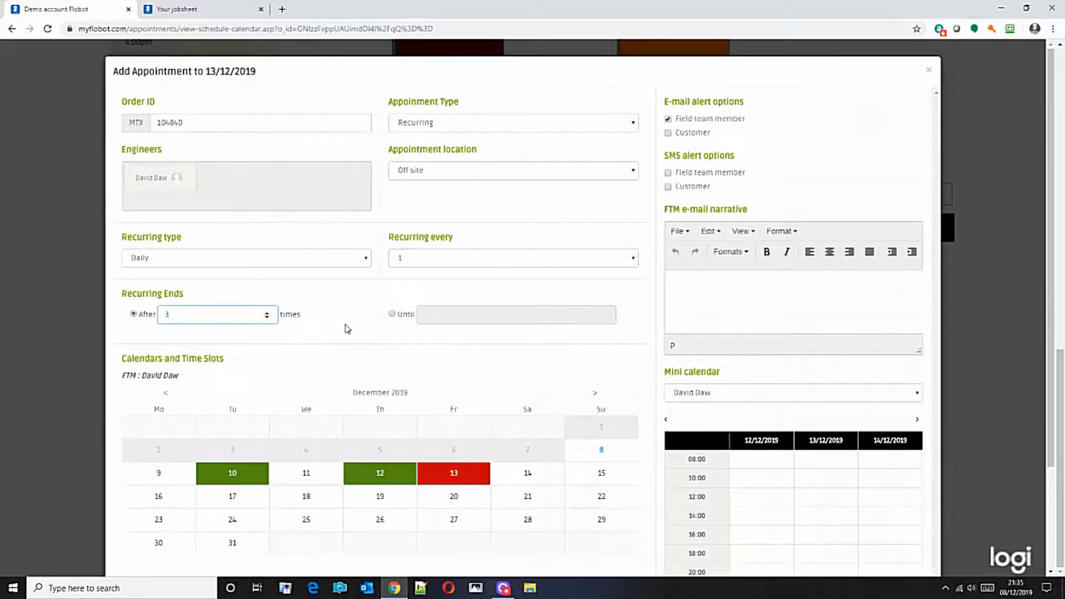
Submit the recurring appointment with the 12:00 slot added and the field team member's e-mail alert turned off.
click(669, 120)
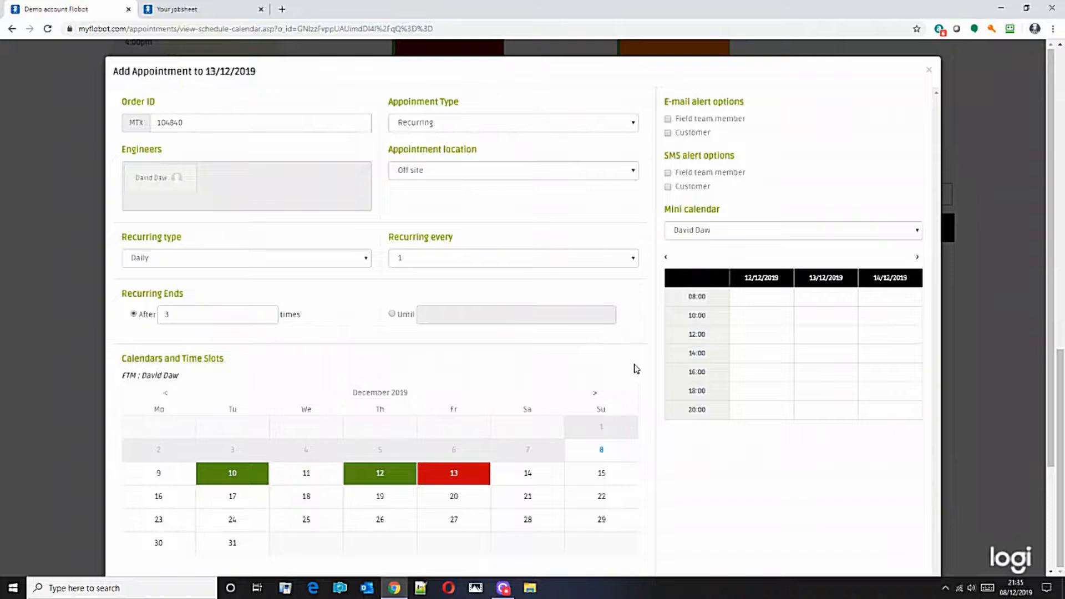
scroll(640, 410, down, 3)
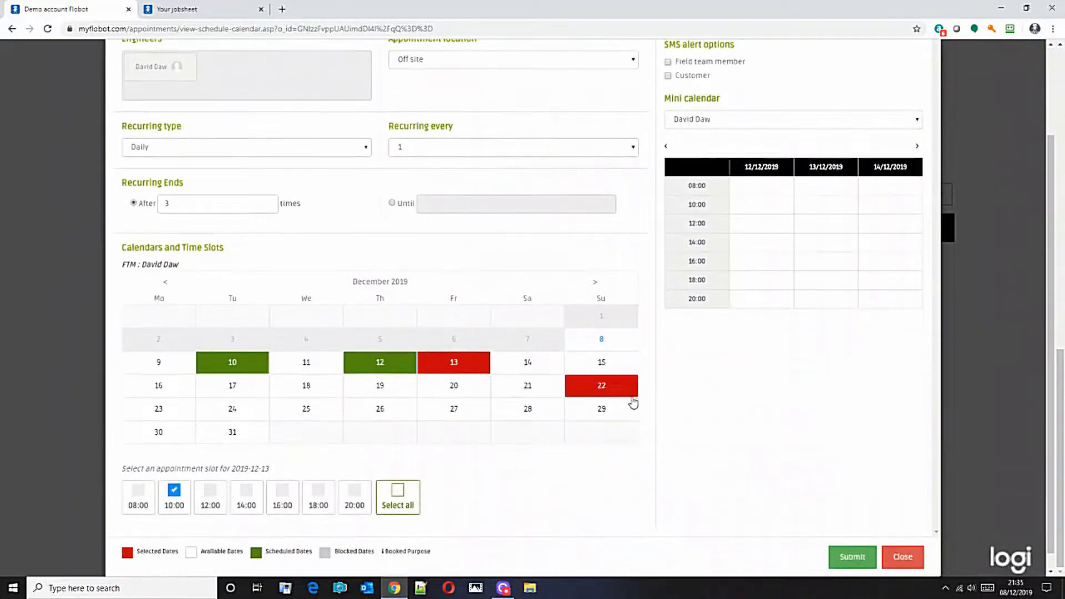
click(212, 481)
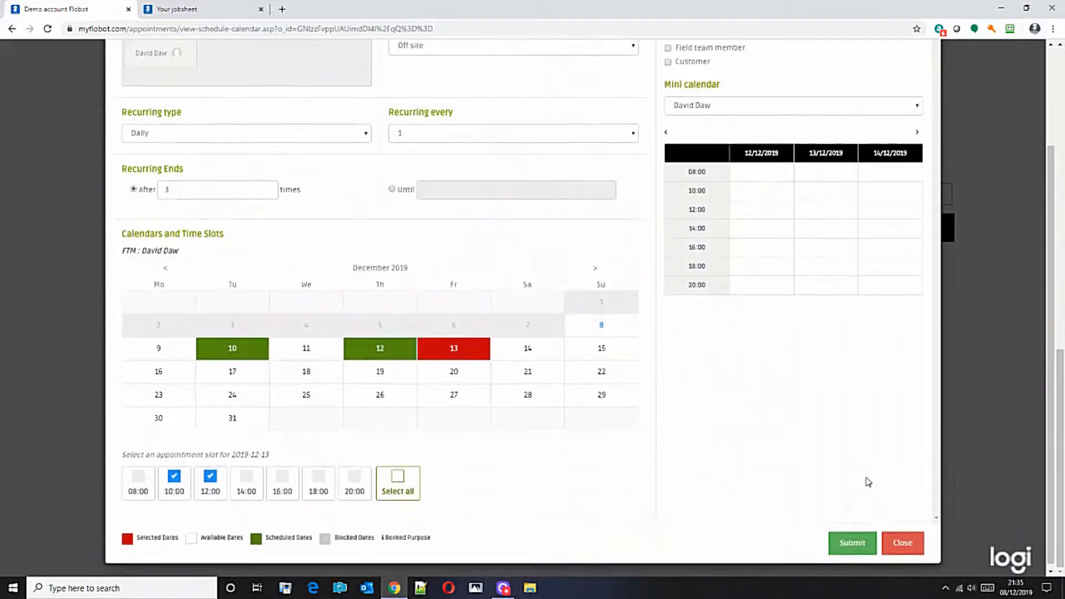
click(851, 544)
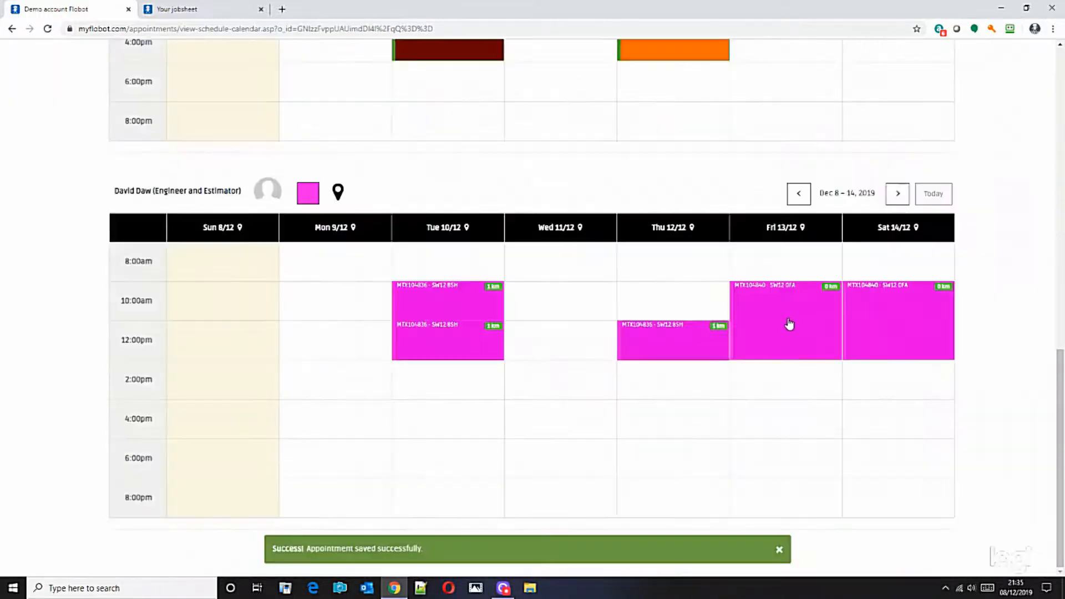
Check the recurring bookings on 13/12 and 14/12 and advance the second engineer's calendar to the following week.
click(786, 309)
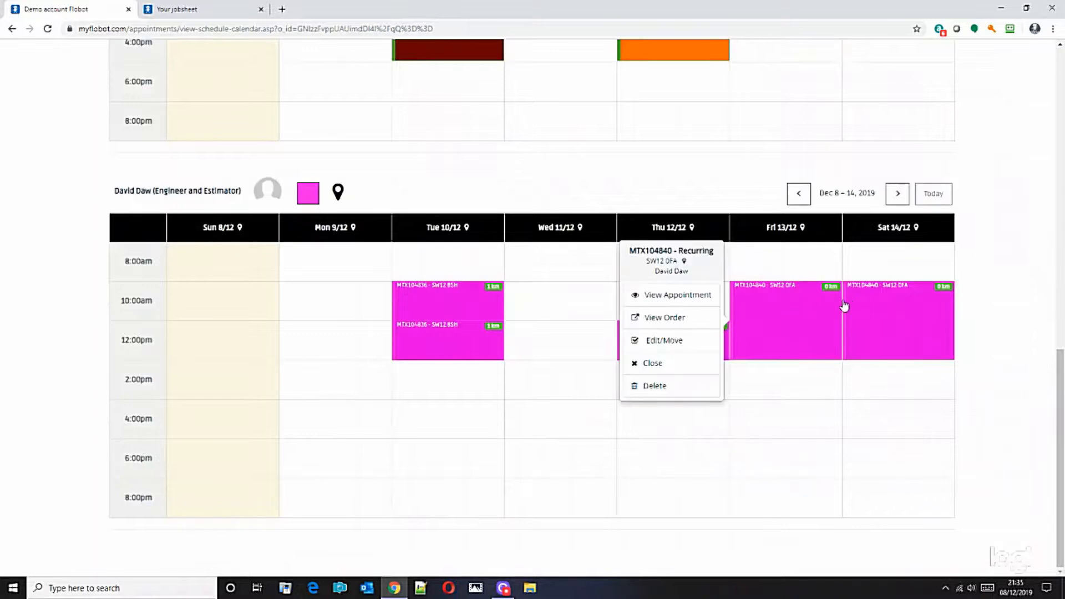
click(892, 321)
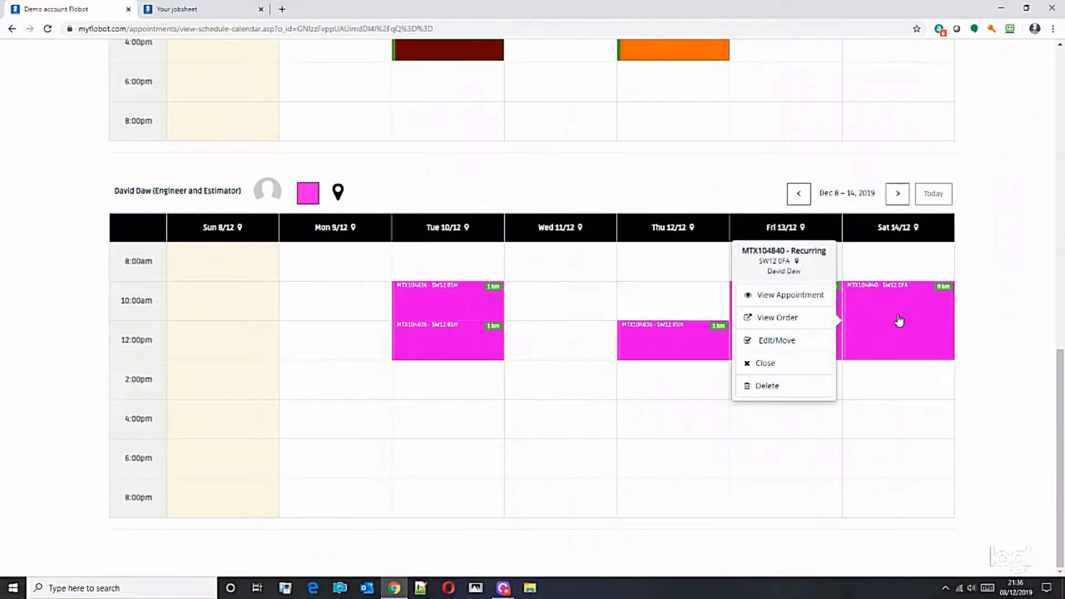
scroll(923, 265, up, 1)
click(898, 249)
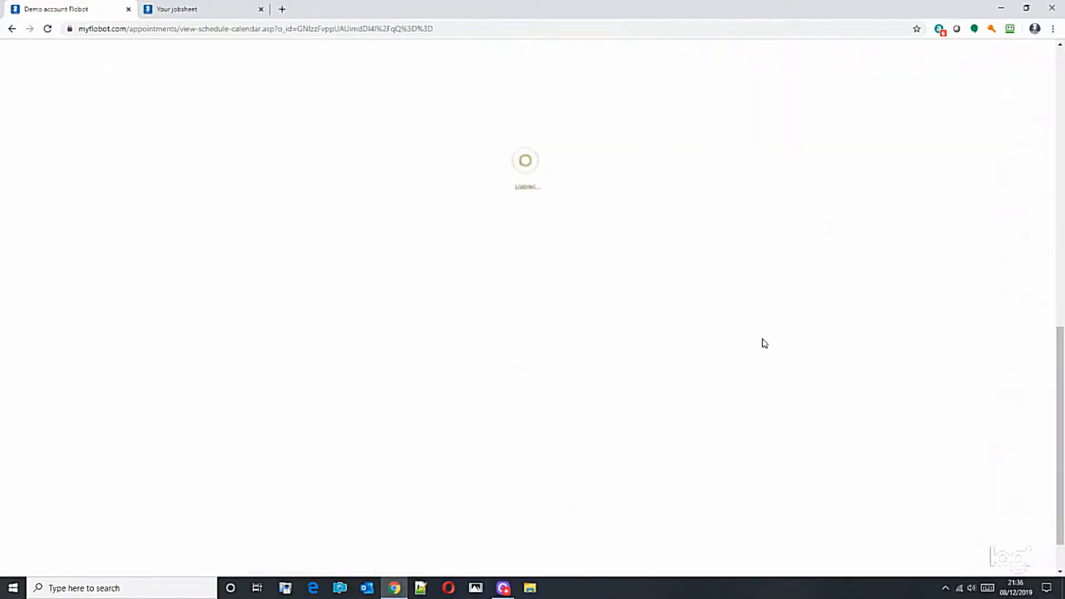